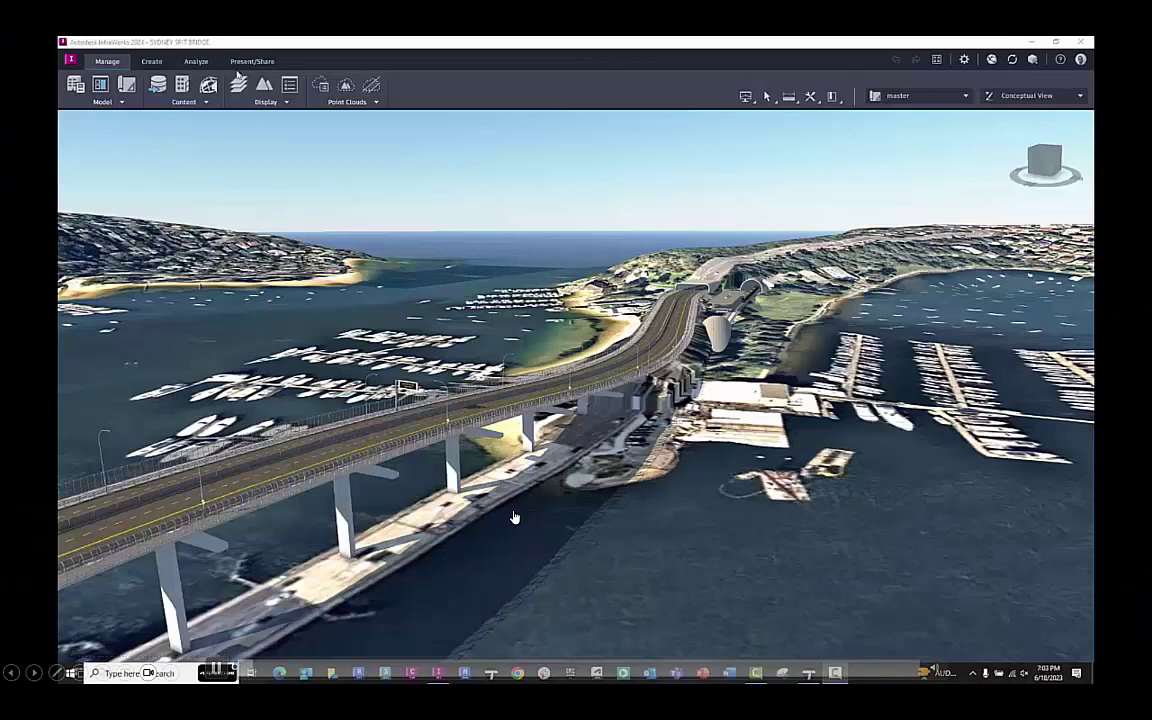
Set up a 3D model export of the entire model with Extent origin, a single target file and large FBX file support
left_click(252, 61)
left_click(188, 102)
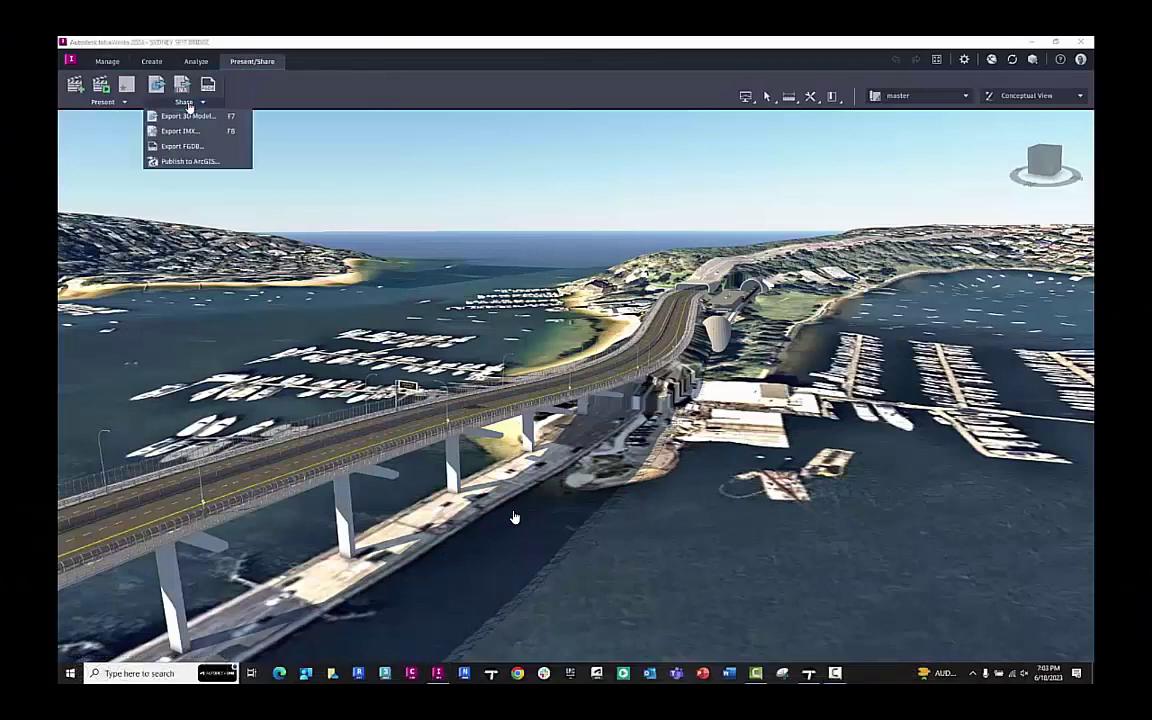
left_click(185, 116)
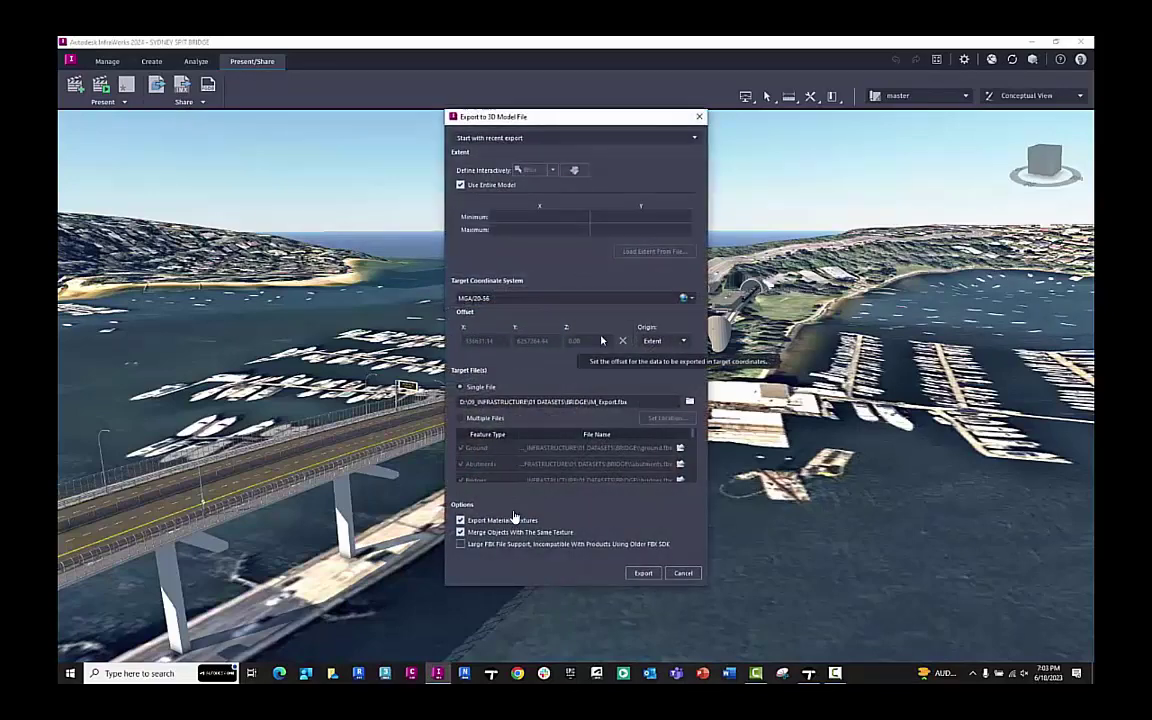
left_click(672, 341)
left_click(651, 343)
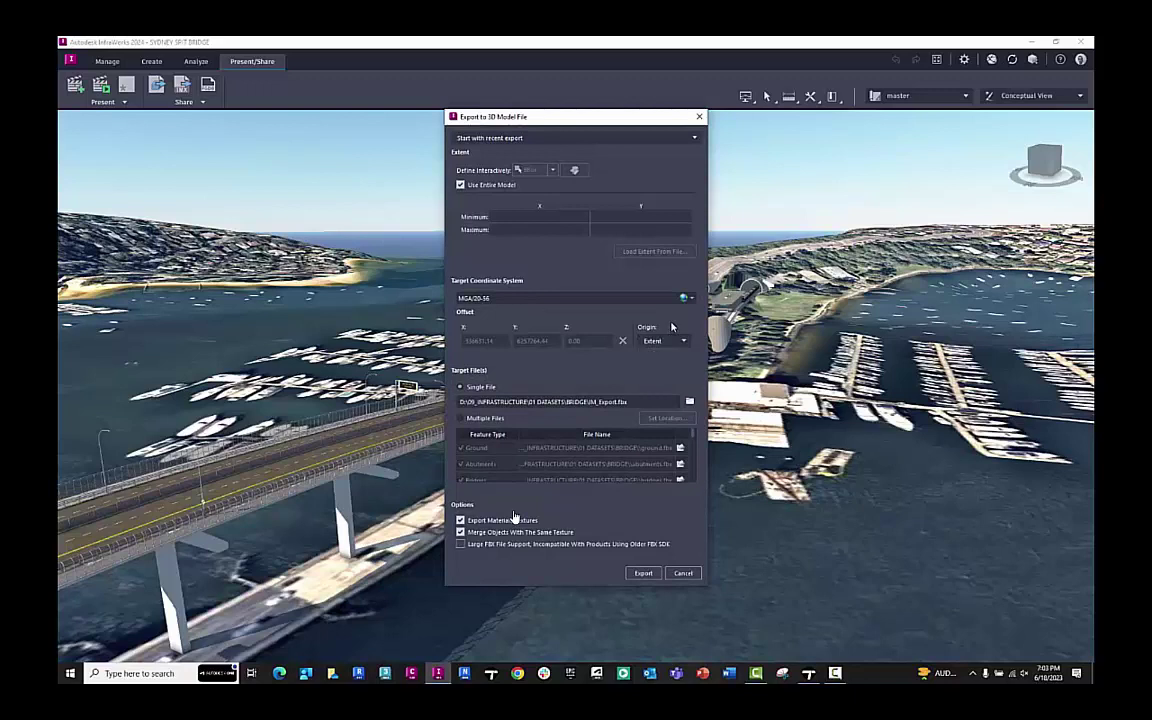
left_click(462, 418)
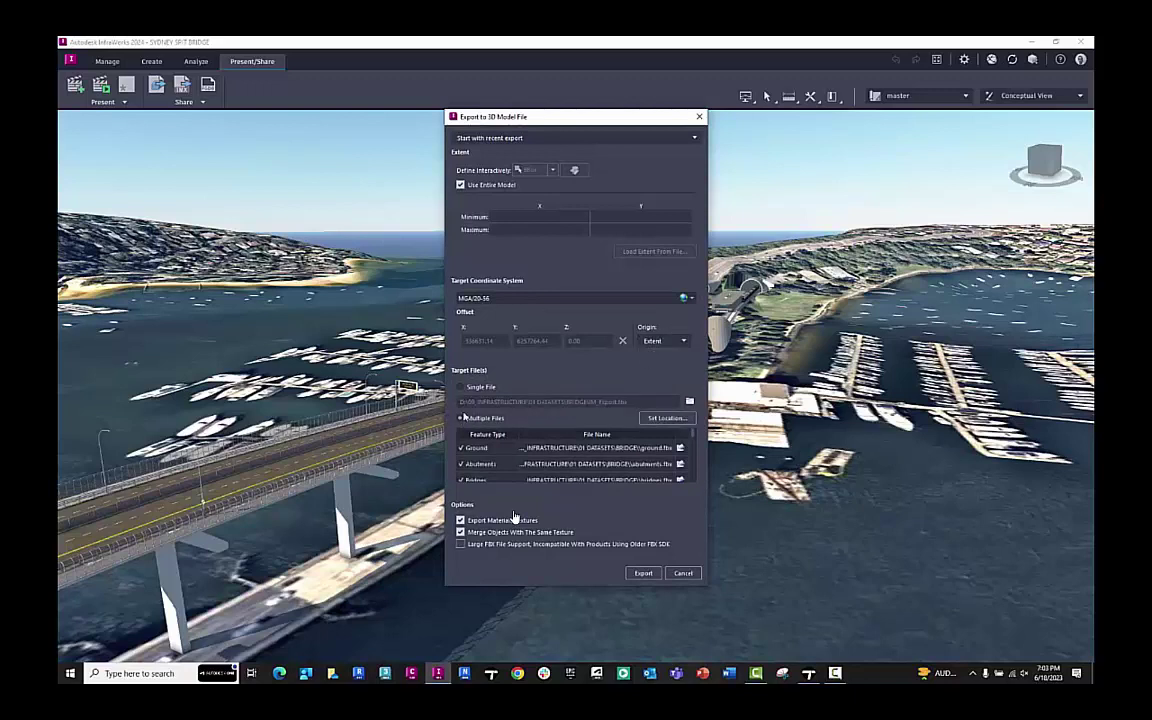
left_click(461, 387)
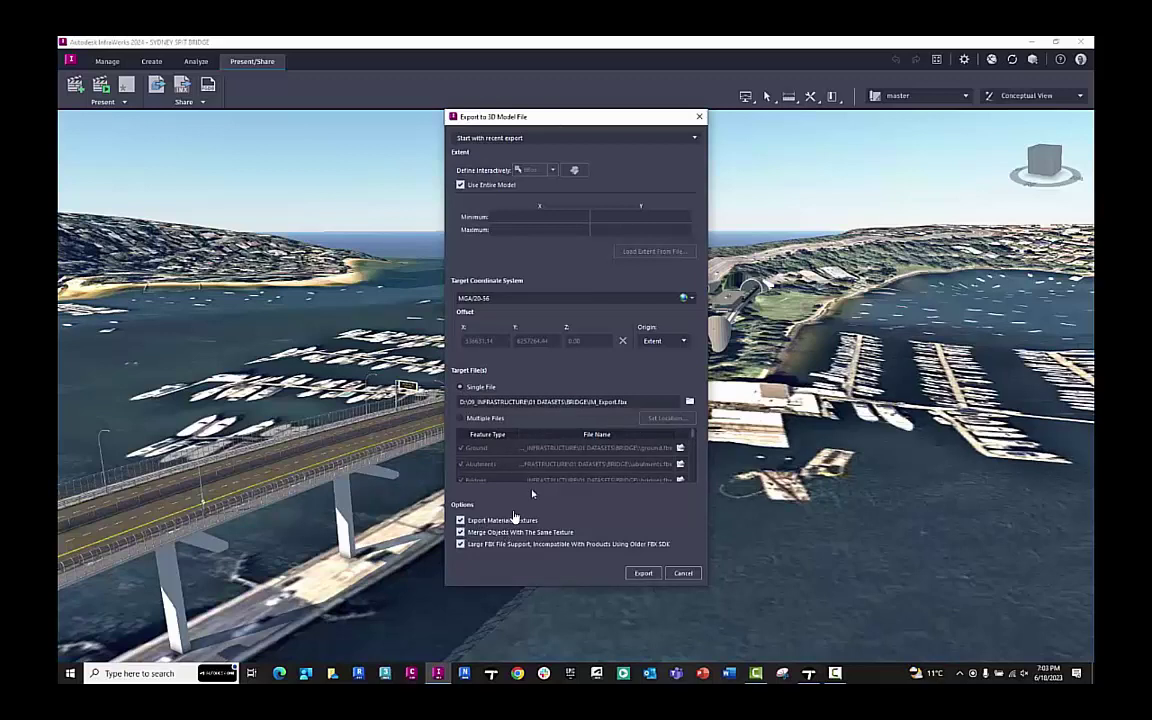
Export the model as the Collada file BRIDGE - TUNEL 4.dae in the BRIDGE folder
left_click(689, 401)
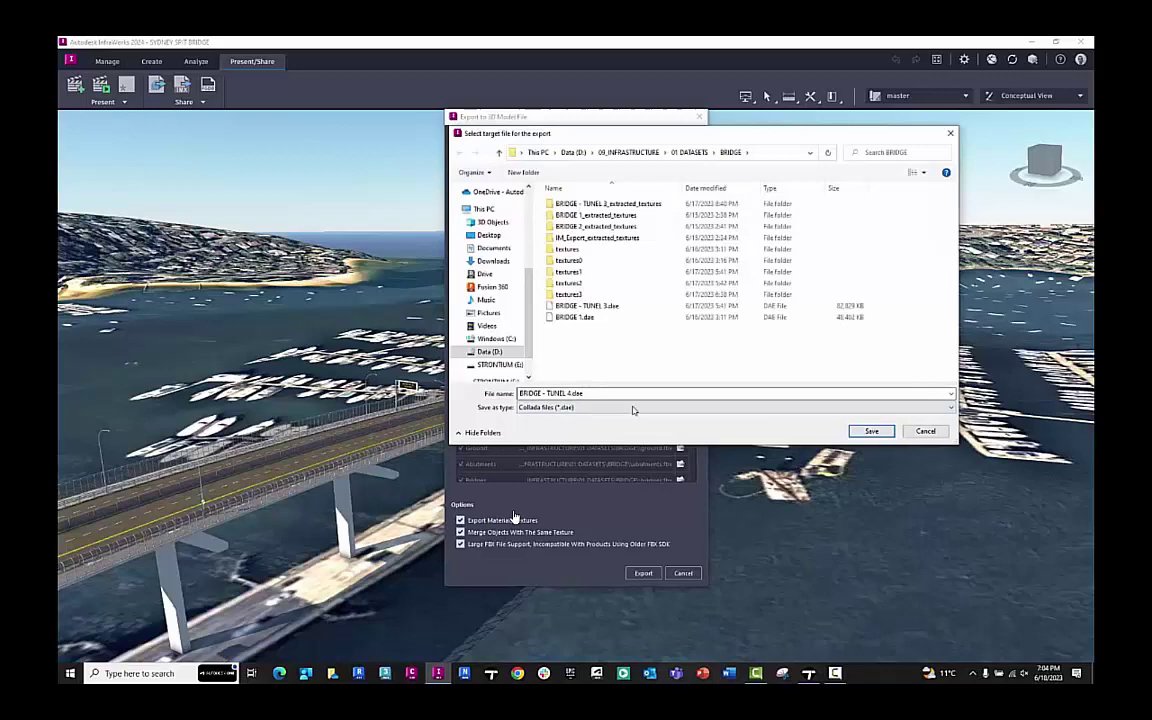
left_click(860, 432)
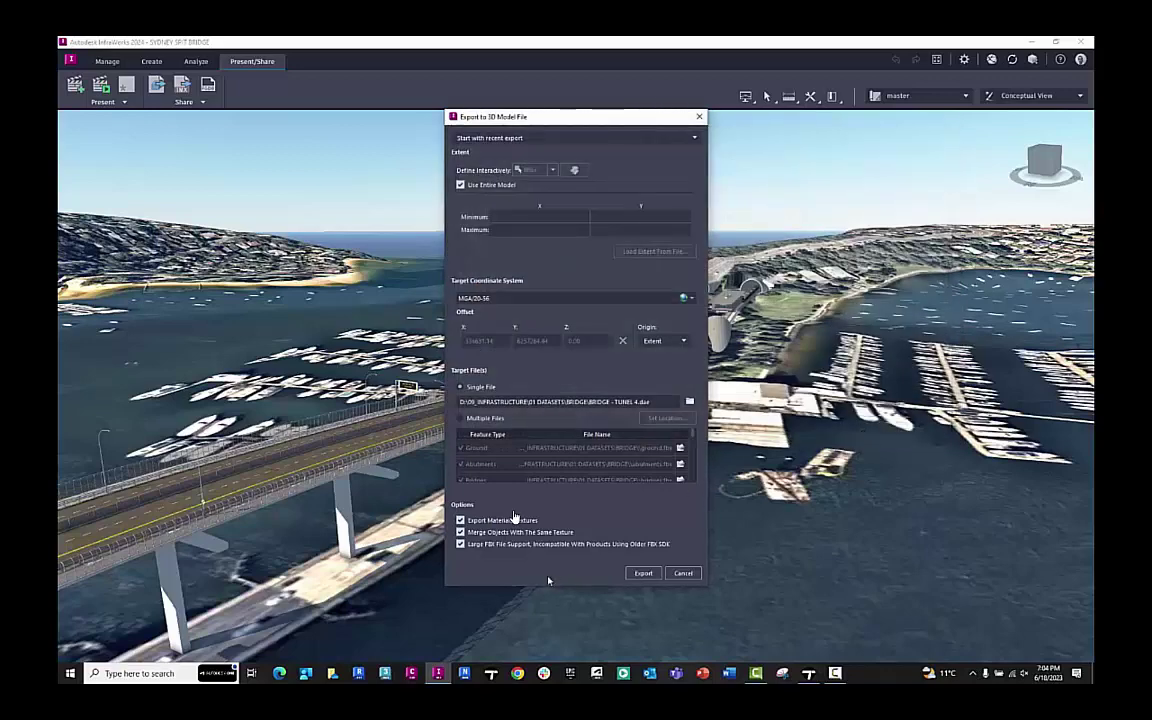
left_click(631, 575)
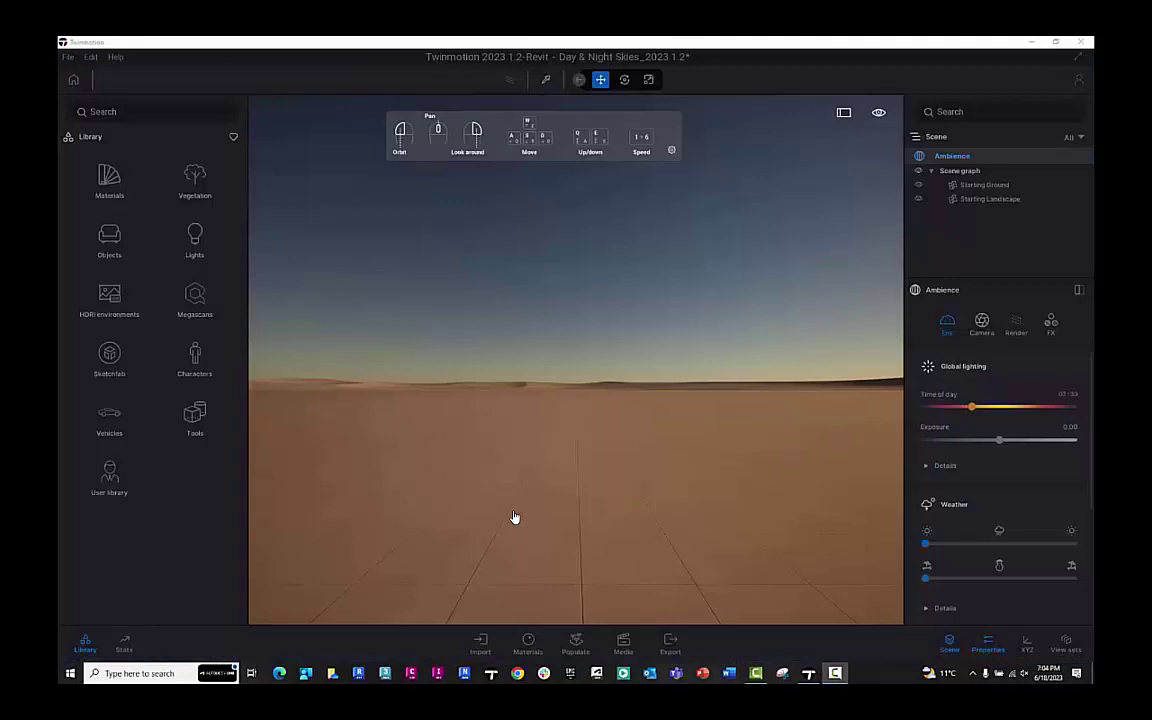
Switch to Twinmotion and import BRIDGE - TUNEL 4.dae as geometry
left_click(481, 643)
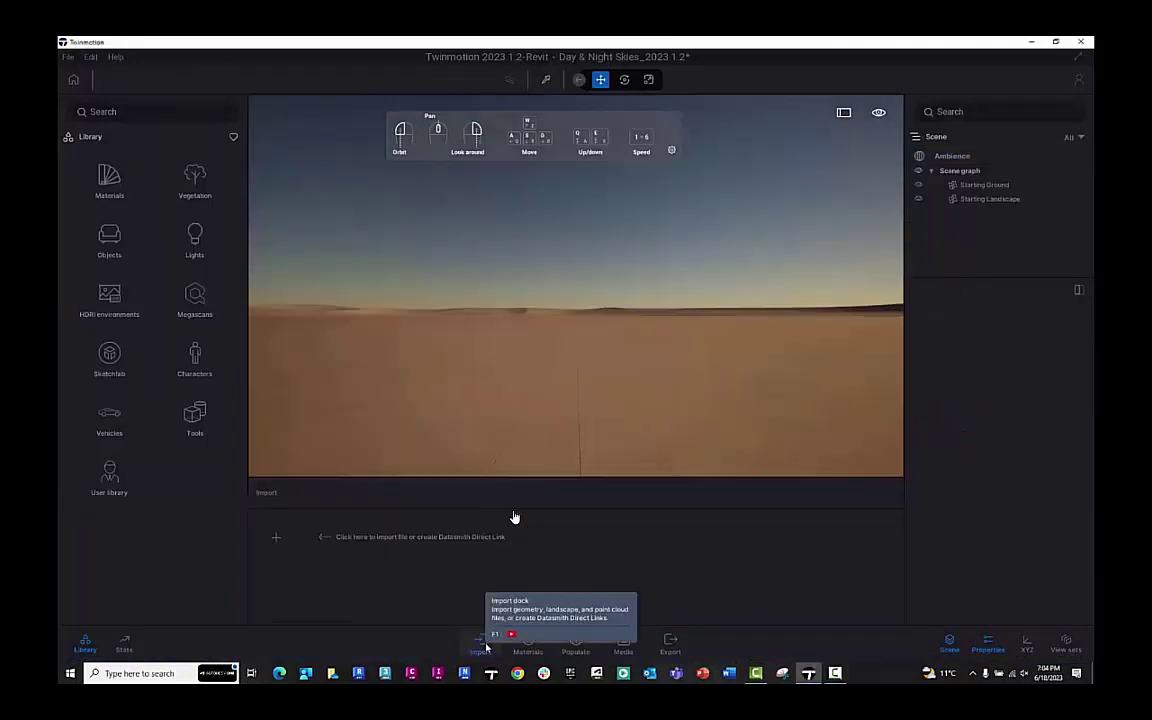
left_click(281, 541)
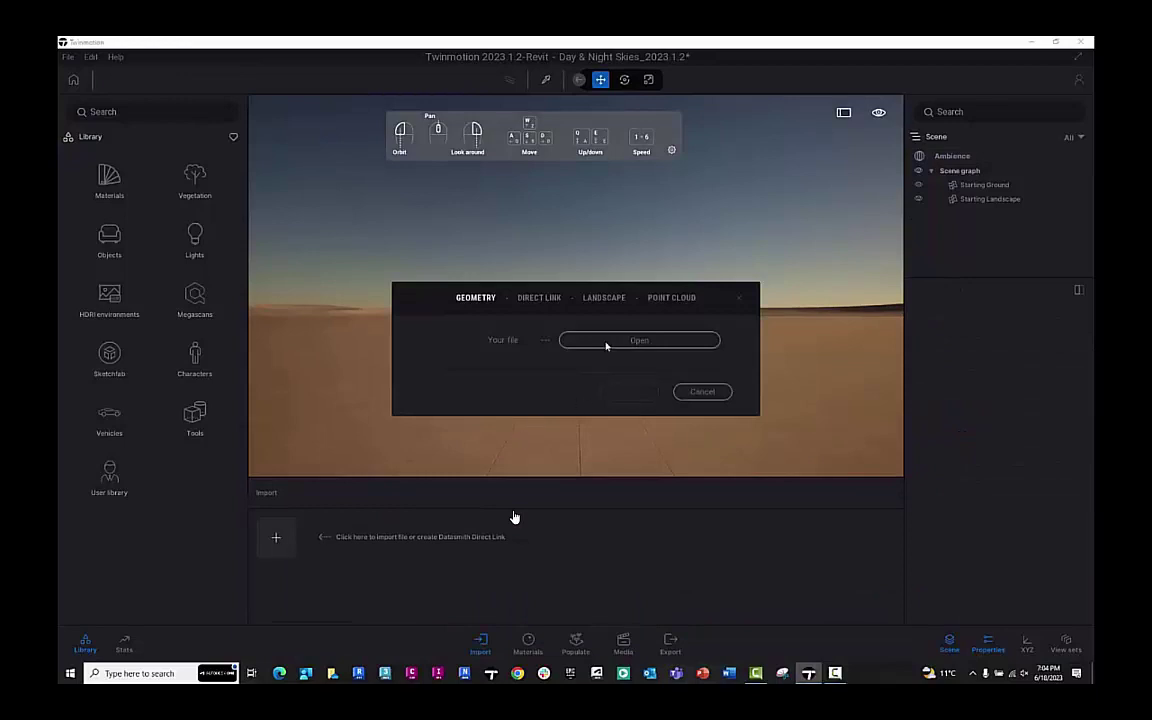
left_click(627, 532)
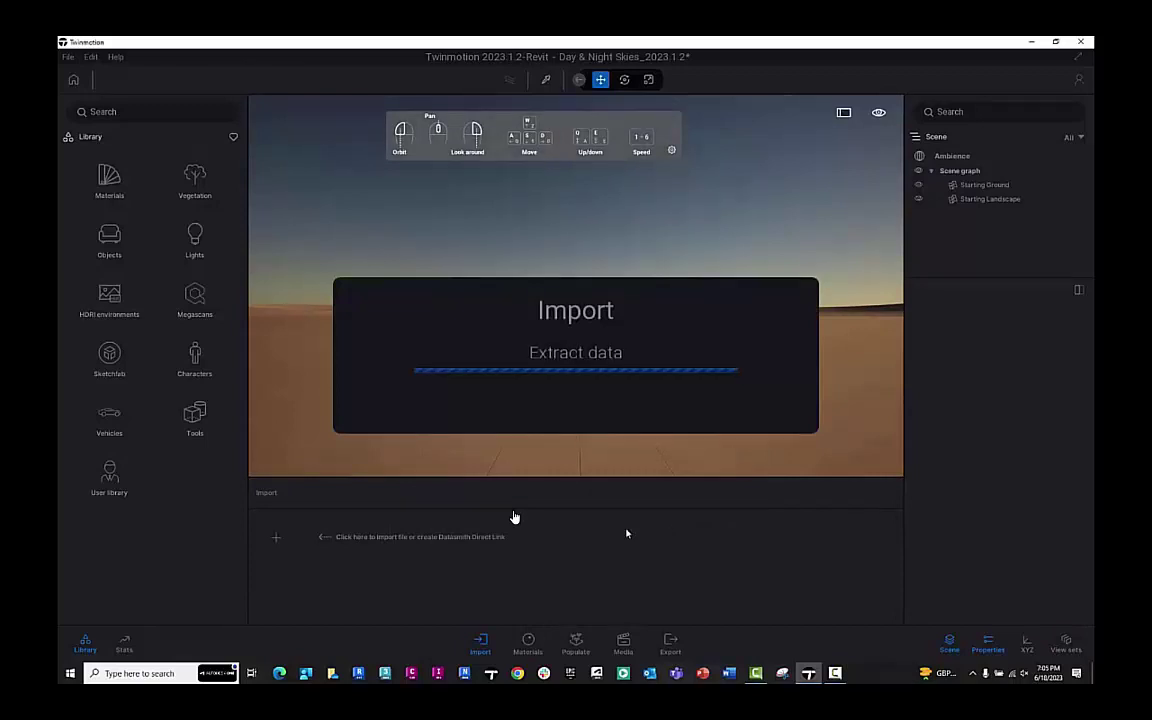
Hide the Starting Landscape and Starting Ground and bring the imported BRIDGE - TUNEL 4.dae model into view
left_click(920, 199)
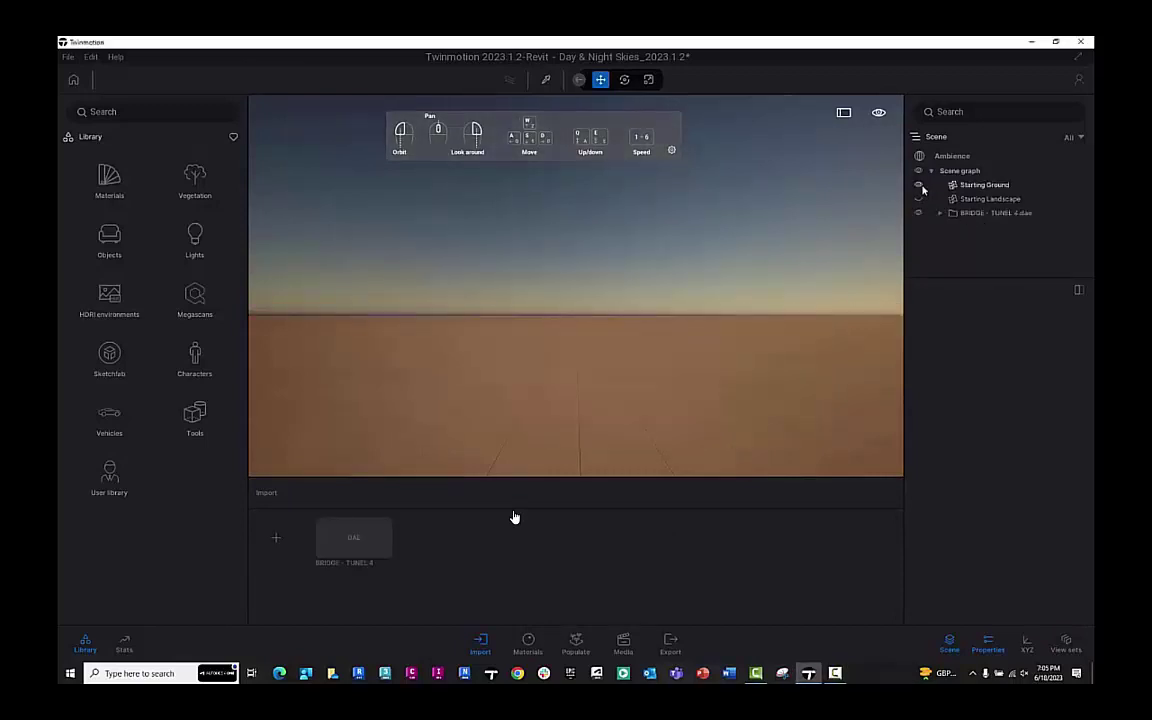
left_click(921, 186)
left_click(975, 214)
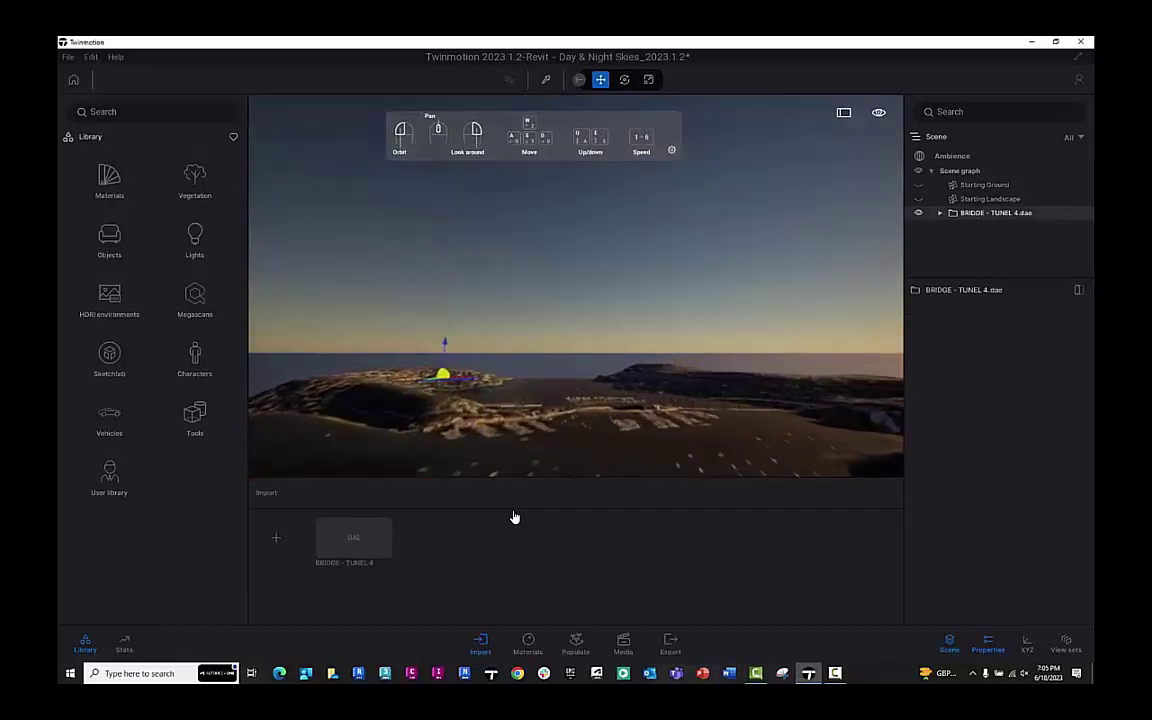
right_click_drag(798, 121, 798, 165)
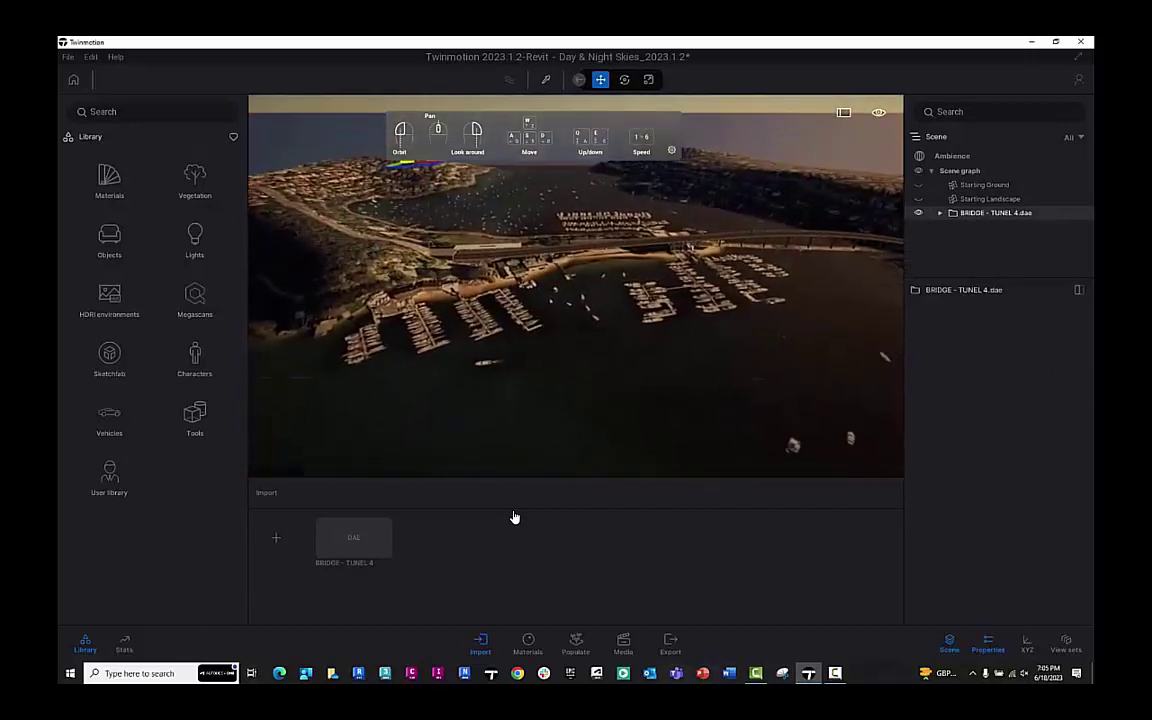
left_click(800, 121)
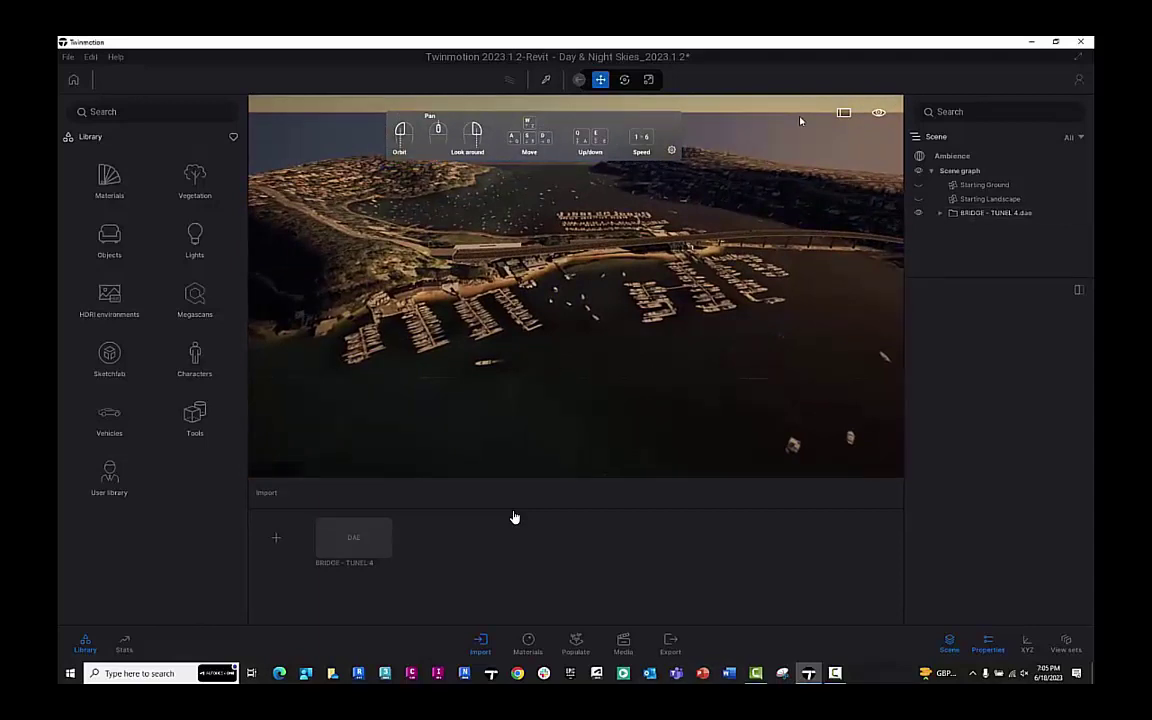
Delete the Starting Landscape and Starting Ground from the scene graph
left_click(973, 200)
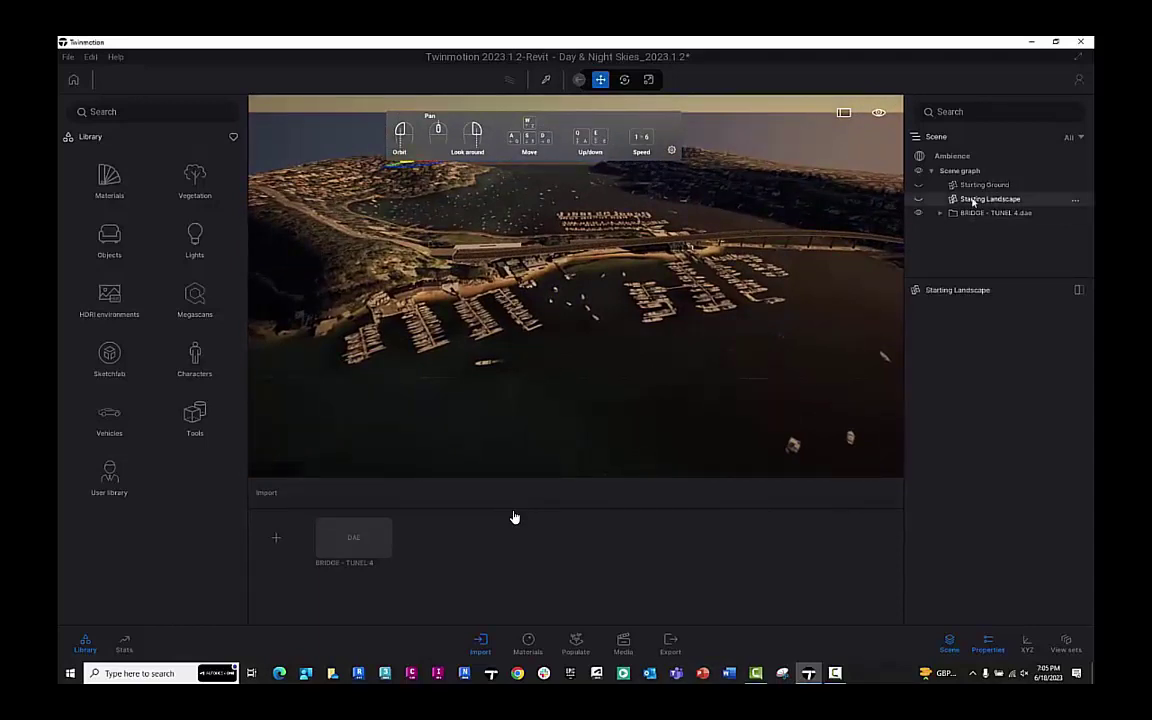
key("Delete")
left_click(973, 186)
key("Delete")
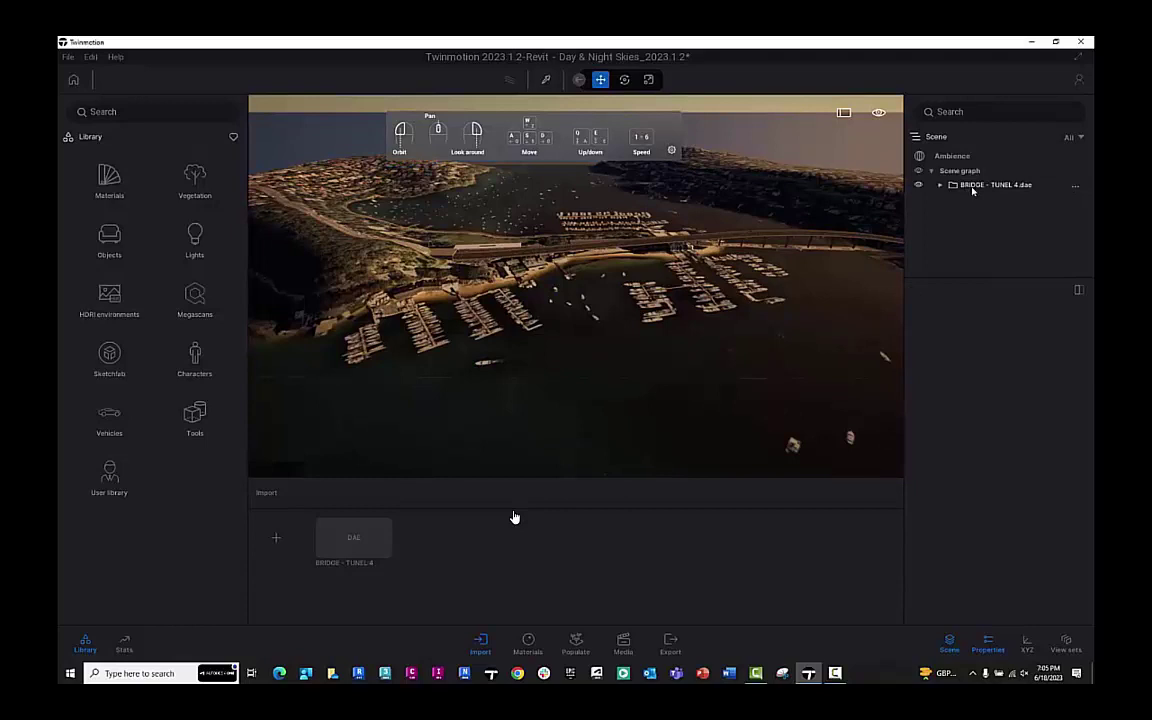
Expand the BRIDGE - TUNEL 4.dae hierarchy, pick a terrain mesh and inspect the bridge deck up close
left_click(972, 186)
left_click(941, 186)
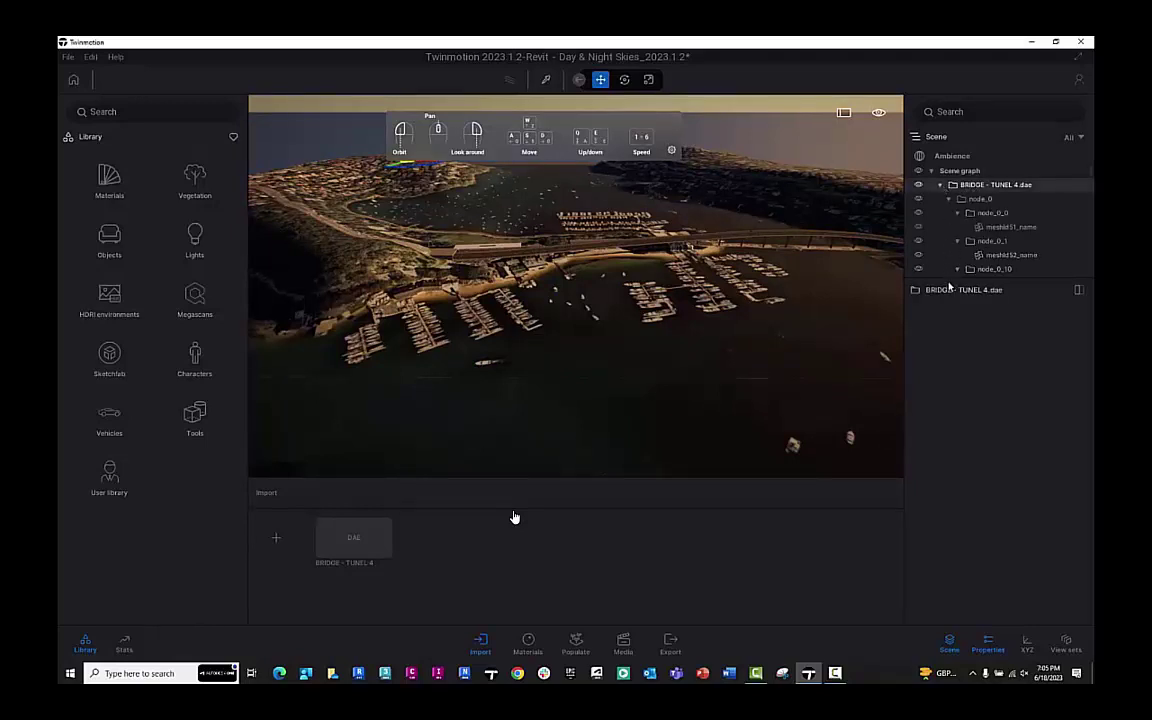
left_click_drag(948, 280, 948, 467)
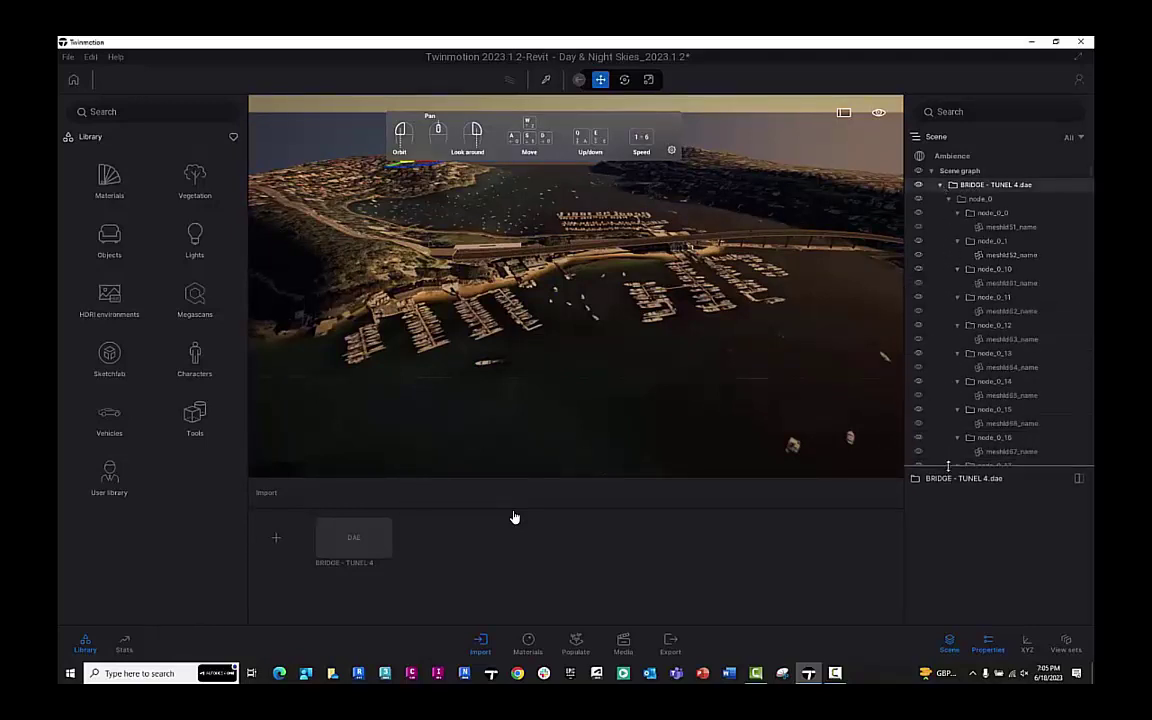
left_click(630, 312)
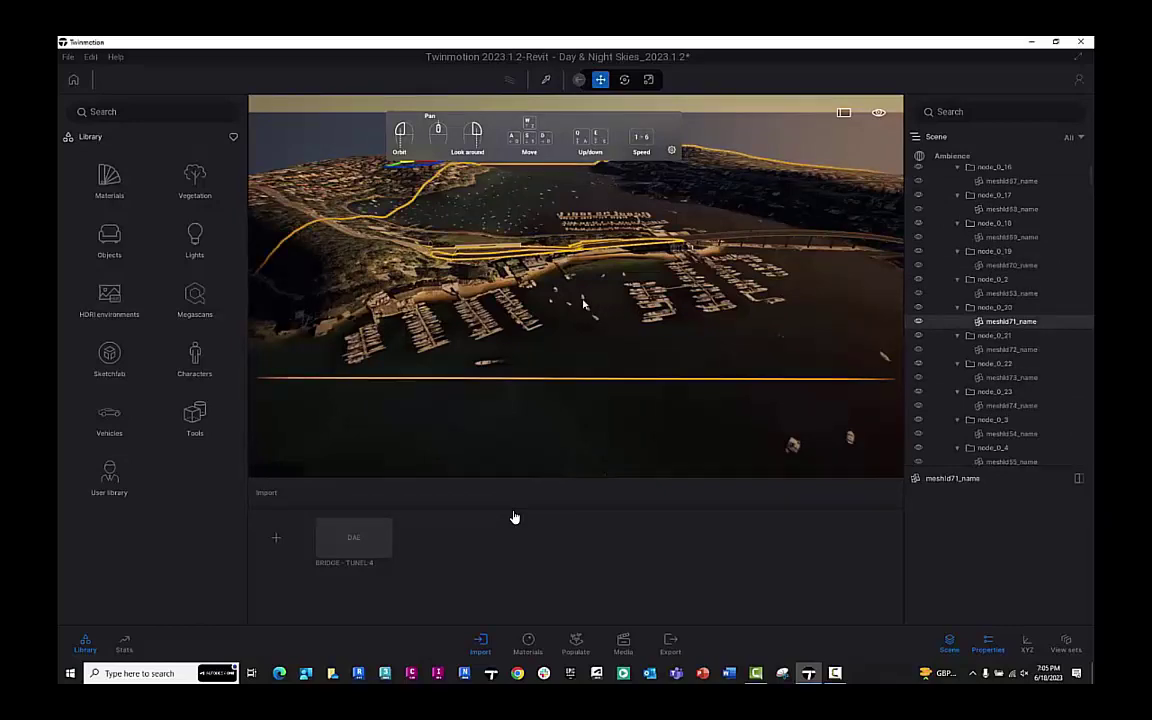
left_click_drag(630, 312, 765, 300)
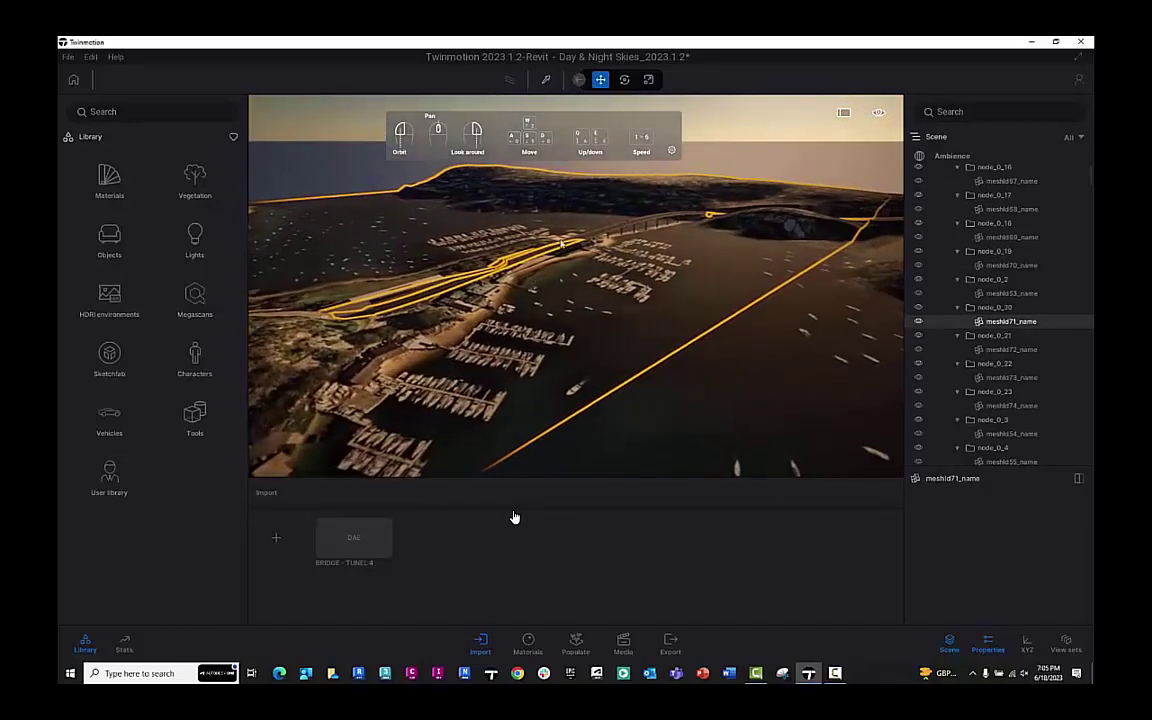
scroll(563, 193, "up", 5)
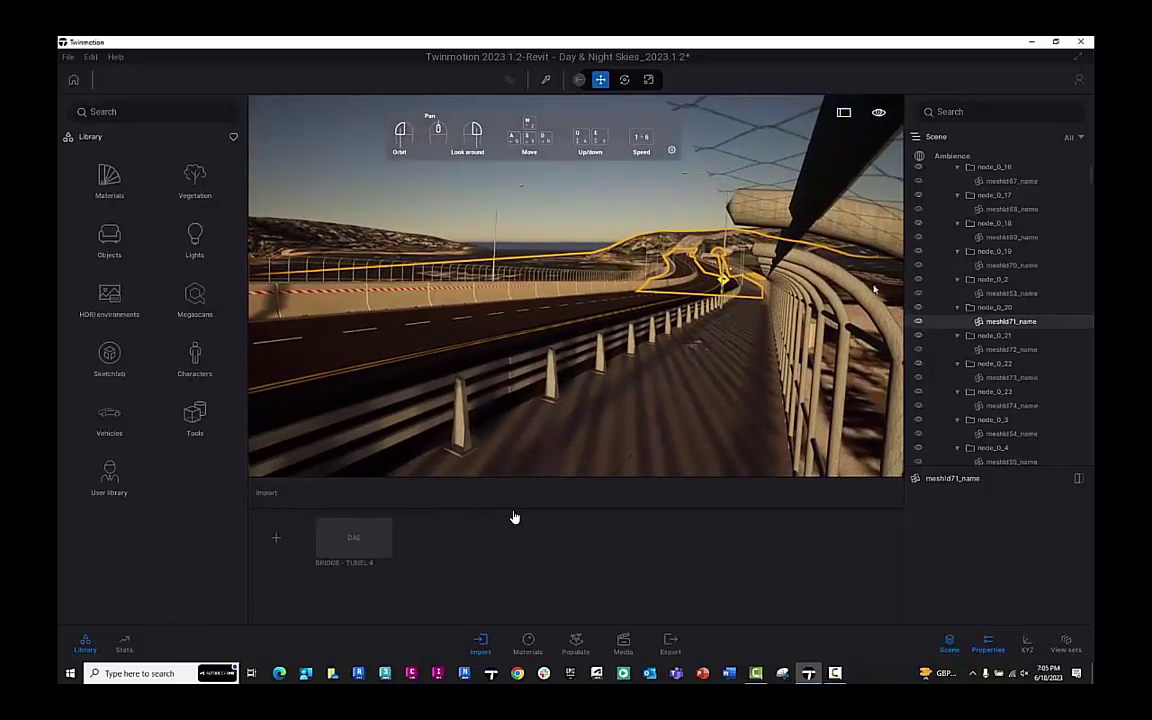
Move the Ambience time of day slightly later to brighten the bridge scene
left_click(950, 156)
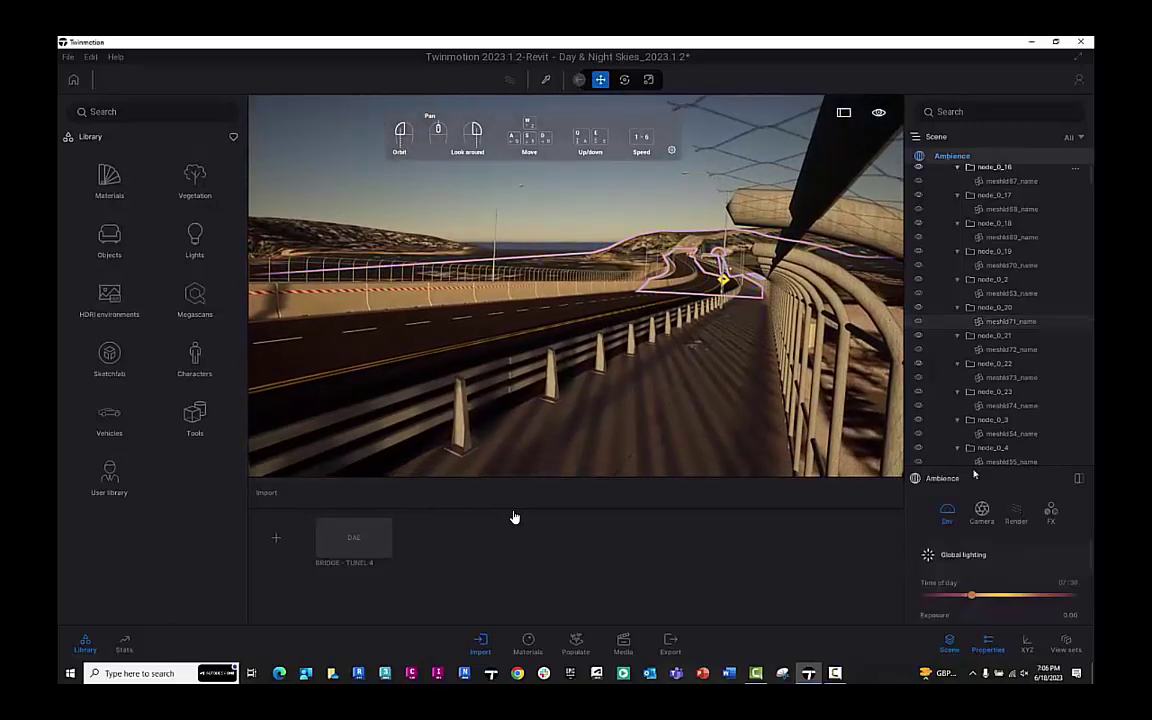
left_click_drag(973, 598, 990, 596)
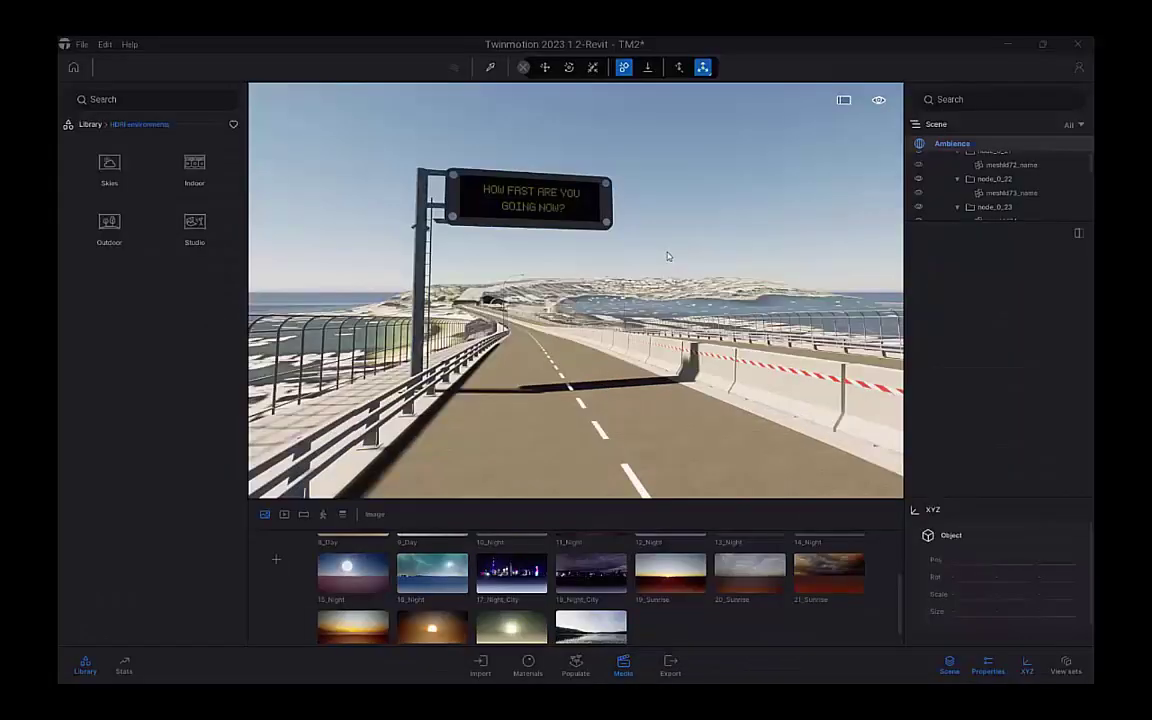
Frame the road sign on the bridge and enable the HDRI environment skydome in the Ambience settings
right_click_drag(669, 257, 709, 240)
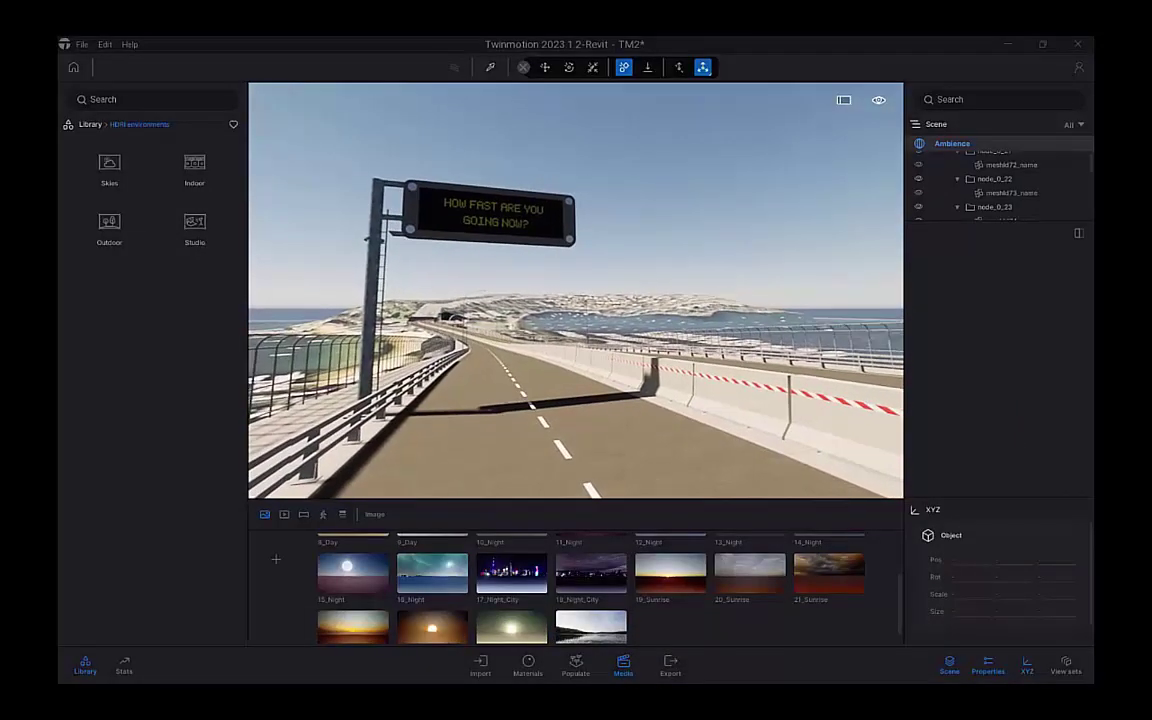
left_click(932, 146)
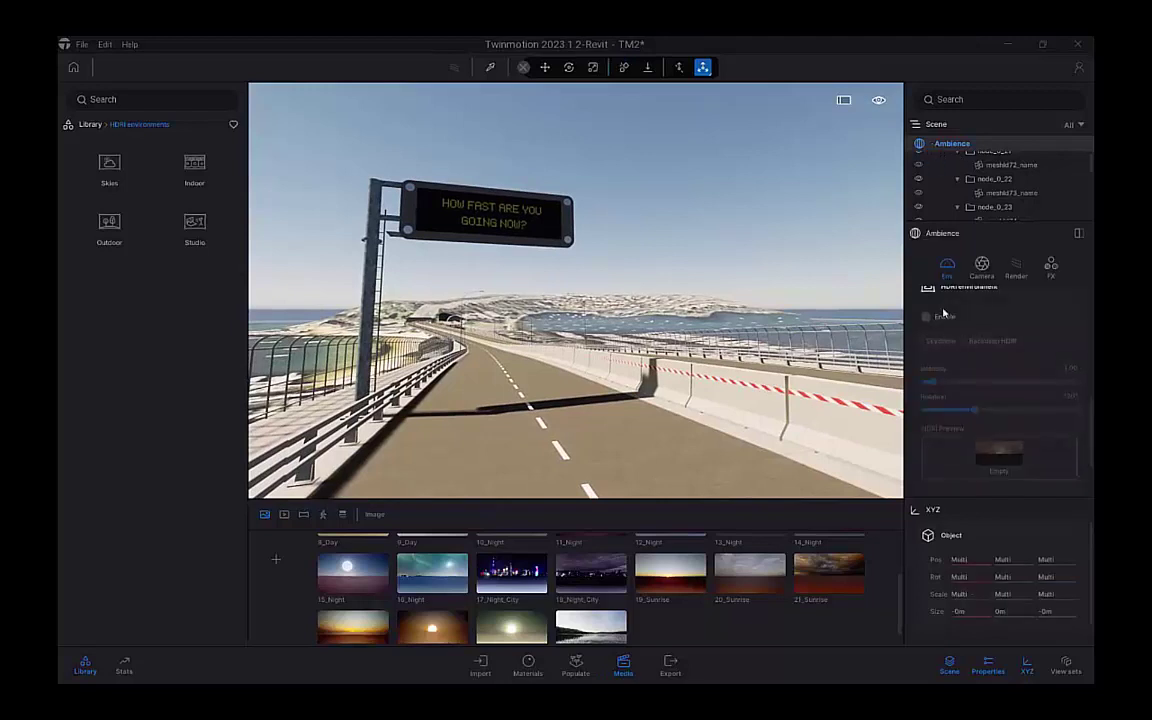
scroll(943, 313, "down", 2)
scroll(943, 313, "up", 4)
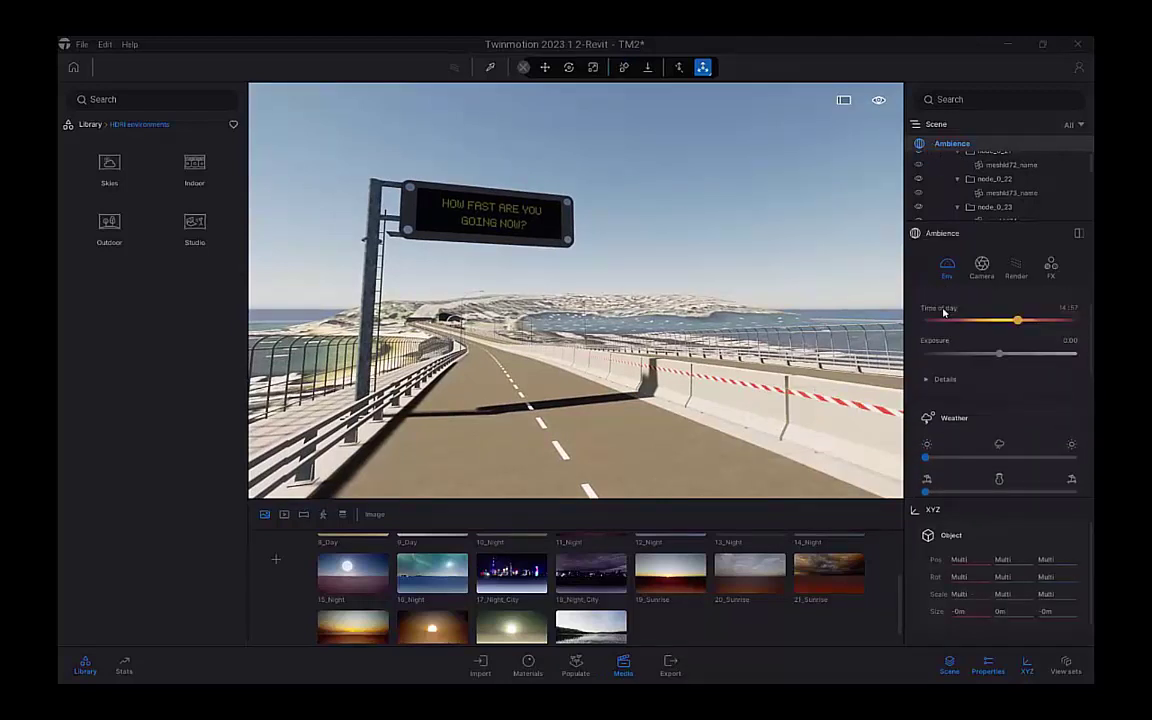
scroll(943, 313, "down", 5)
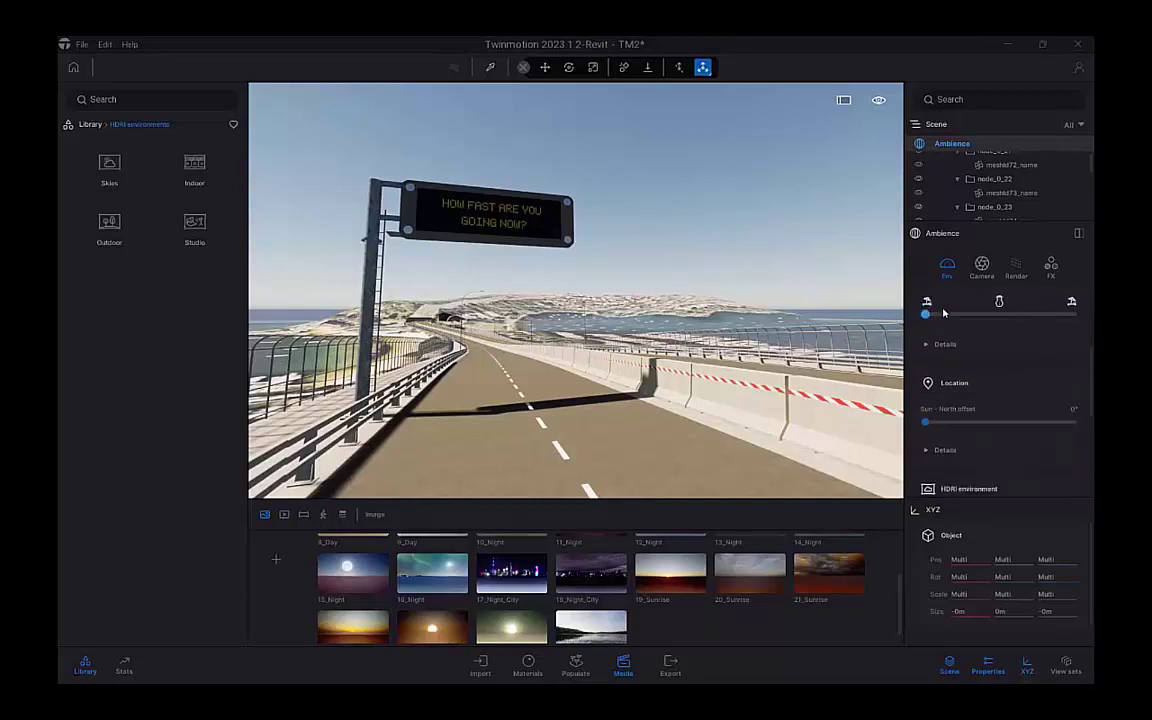
left_click(926, 381)
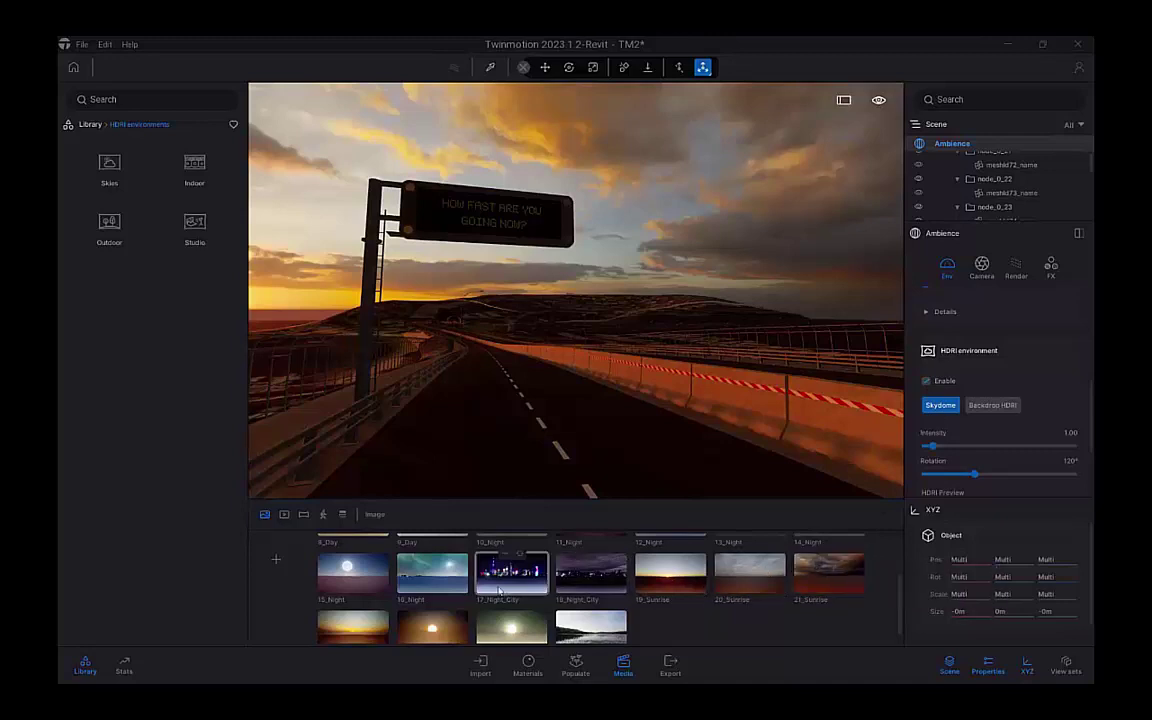
Refresh the saved images 16_Night, 15_Night and 9_Day with the current bridge view
left_click(438, 556)
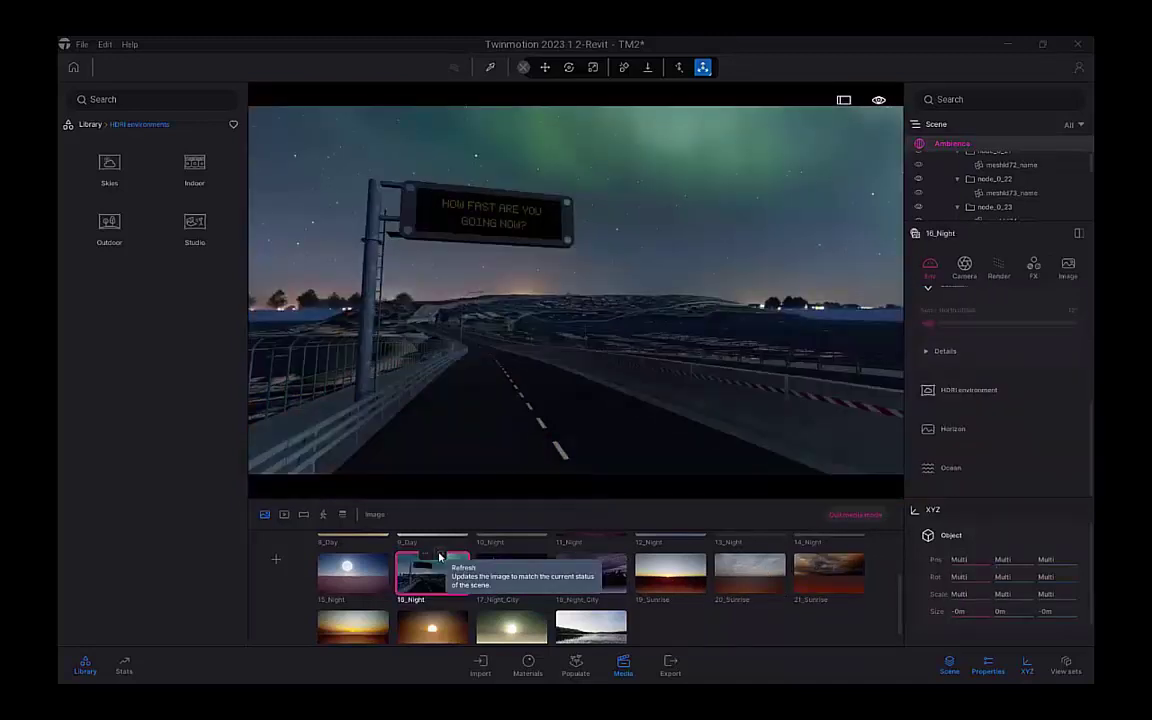
left_click(358, 562)
scroll(365, 585, "up", 2)
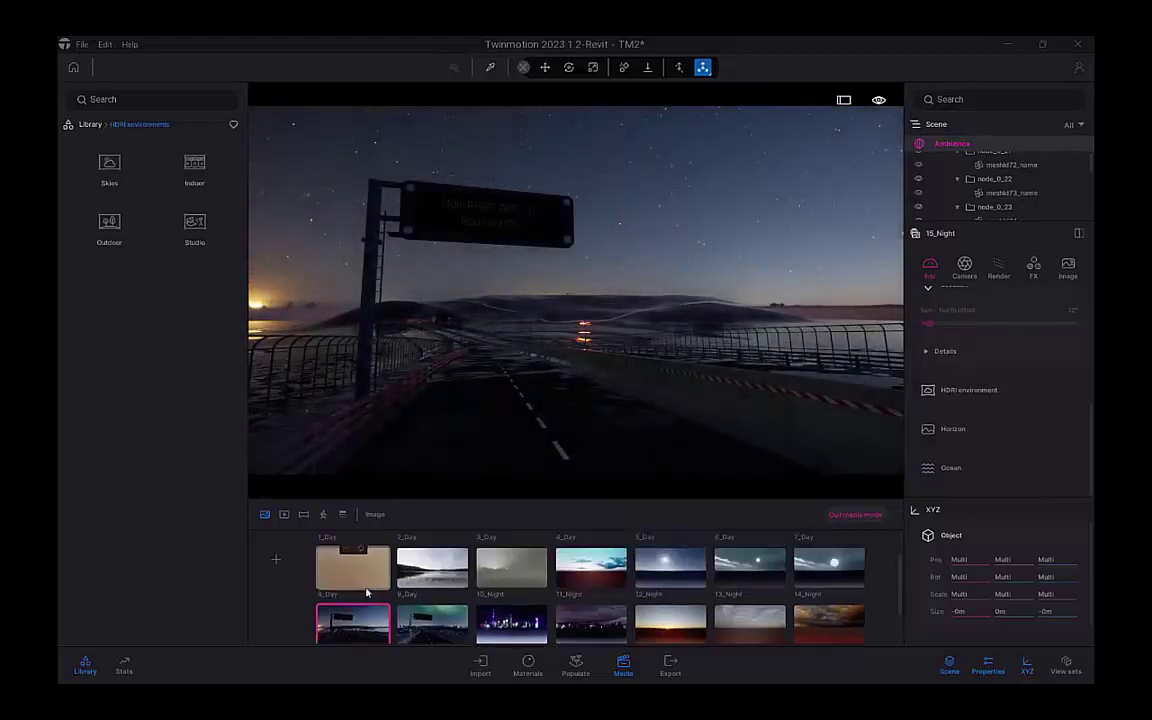
scroll(367, 592, "up", 1)
left_click(438, 567)
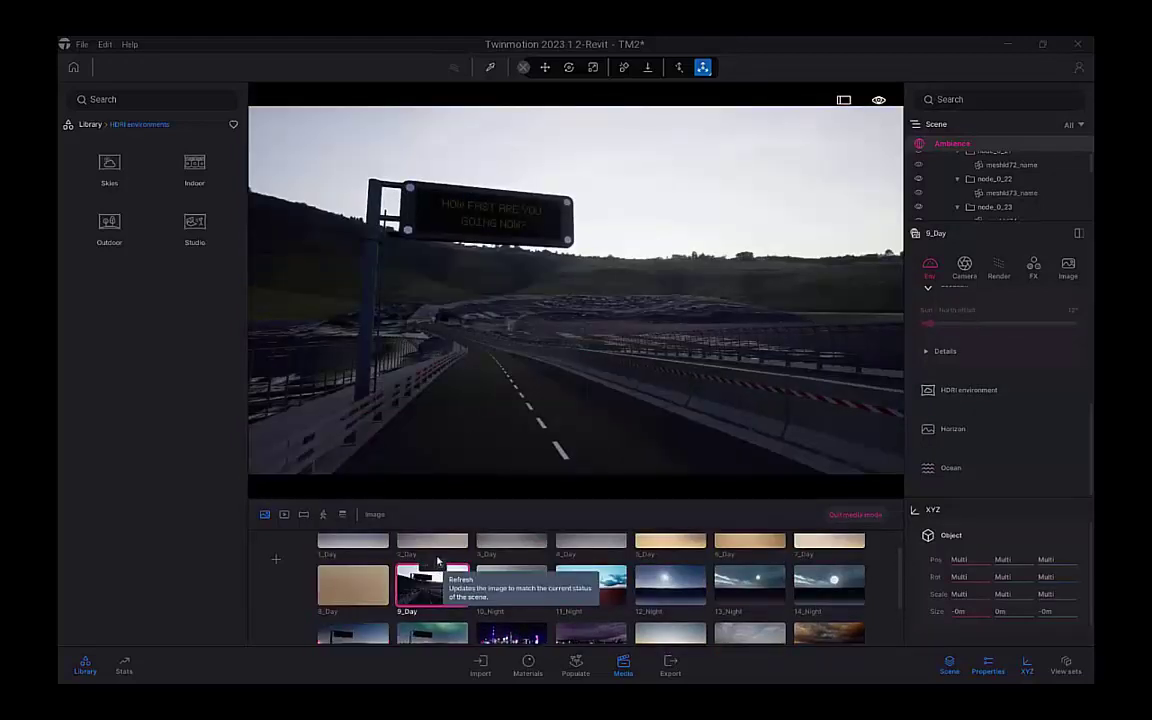
Reframe the road sign slightly lower in the view and set the global lighting exposure of image 9_Day to 2.20
left_click_drag(423, 345, 360, 350)
right_click_drag(423, 345, 730, 345)
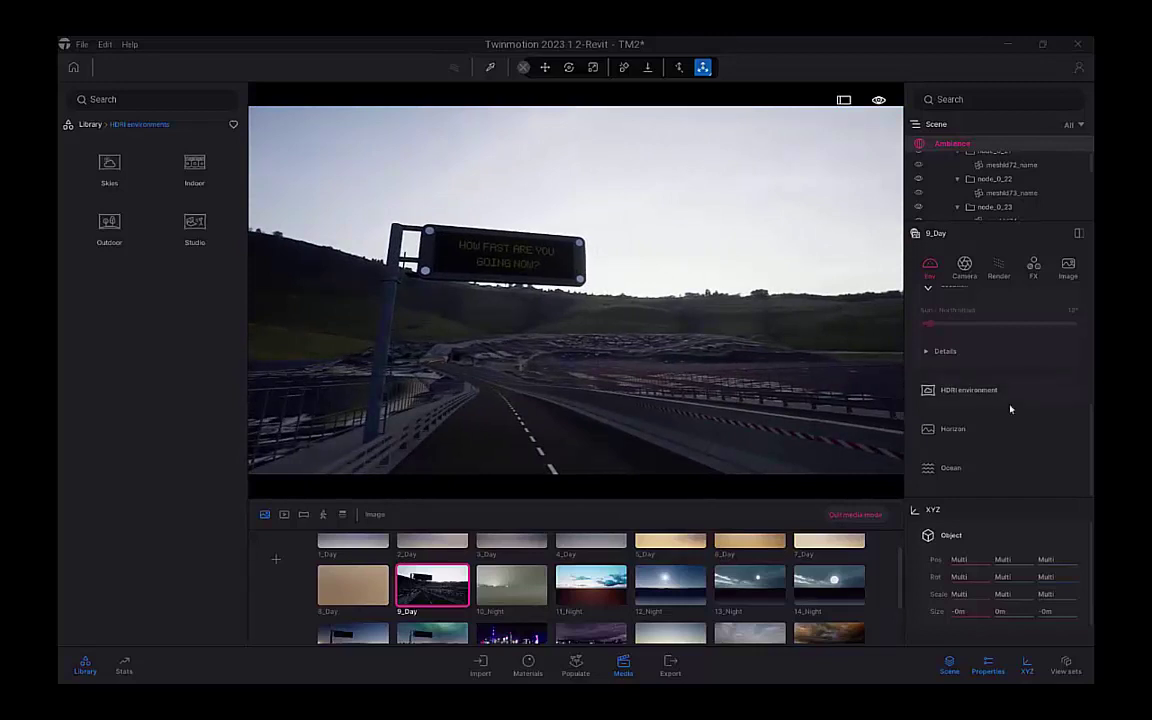
scroll(1008, 406, "up", 3)
scroll(1010, 408, "up", 3)
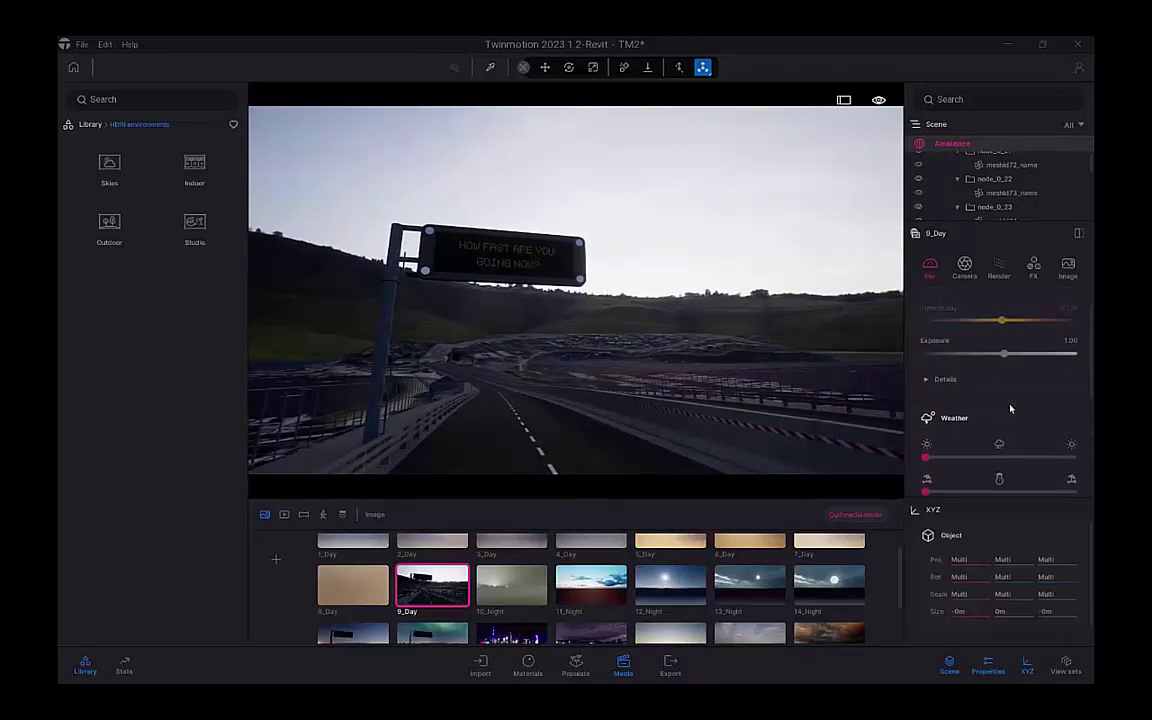
left_click_drag(1003, 383, 1011, 383)
left_click(1070, 370)
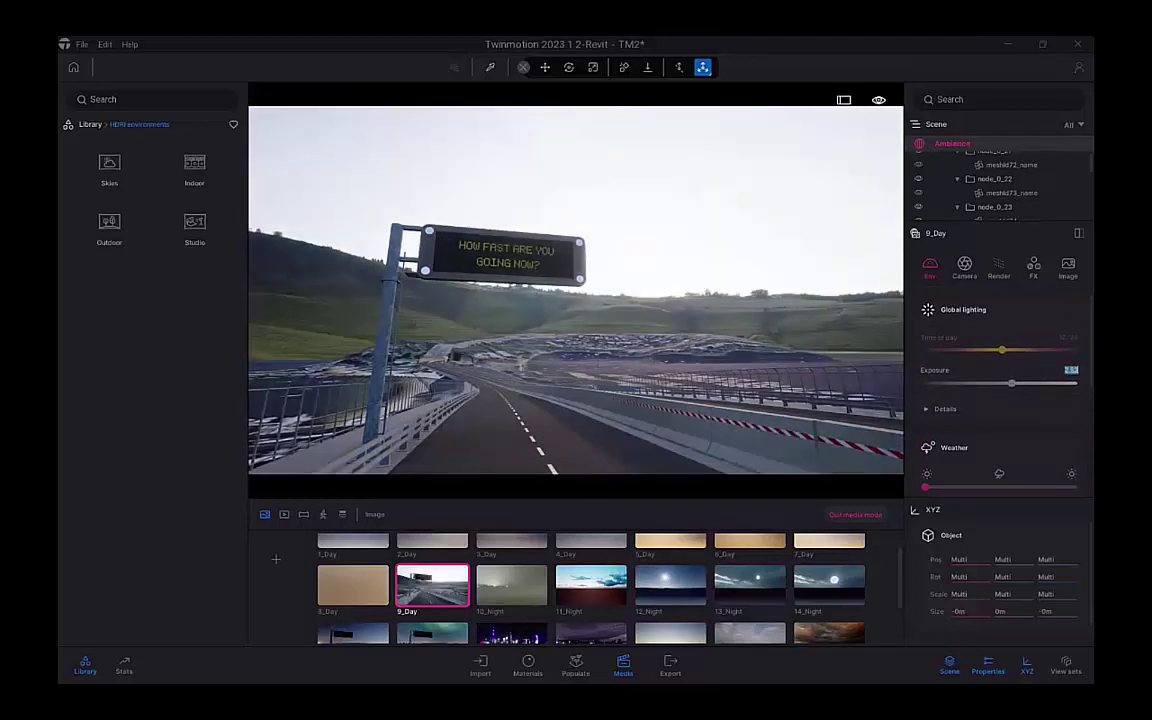
type("2.2")
key("Return")
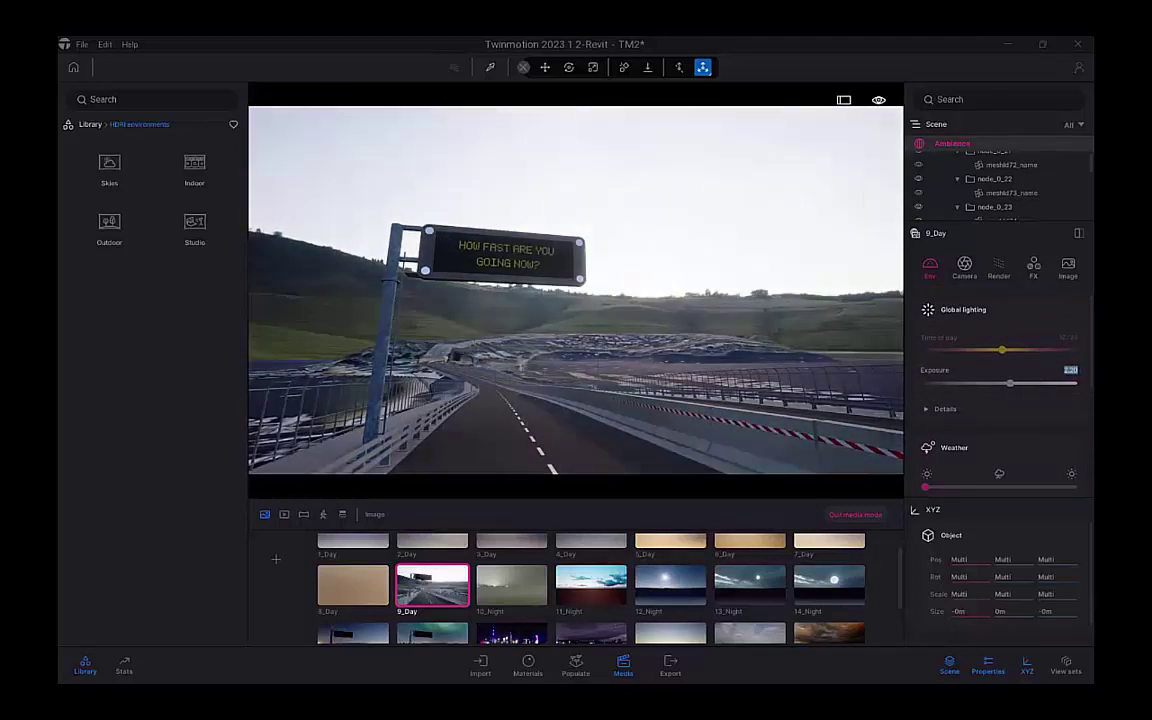
Rotate the HDRI environment skydome of image 9_Day to about 229°
scroll(993, 424, "down", 2)
scroll(990, 424, "down", 3)
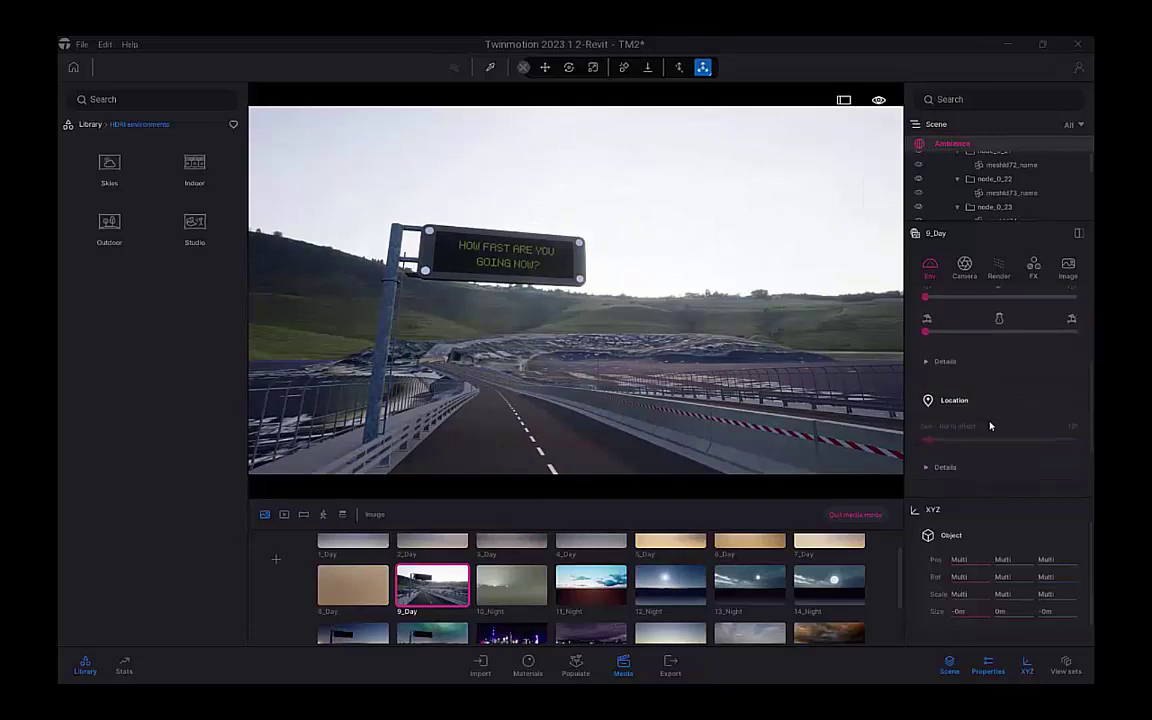
left_click(946, 390)
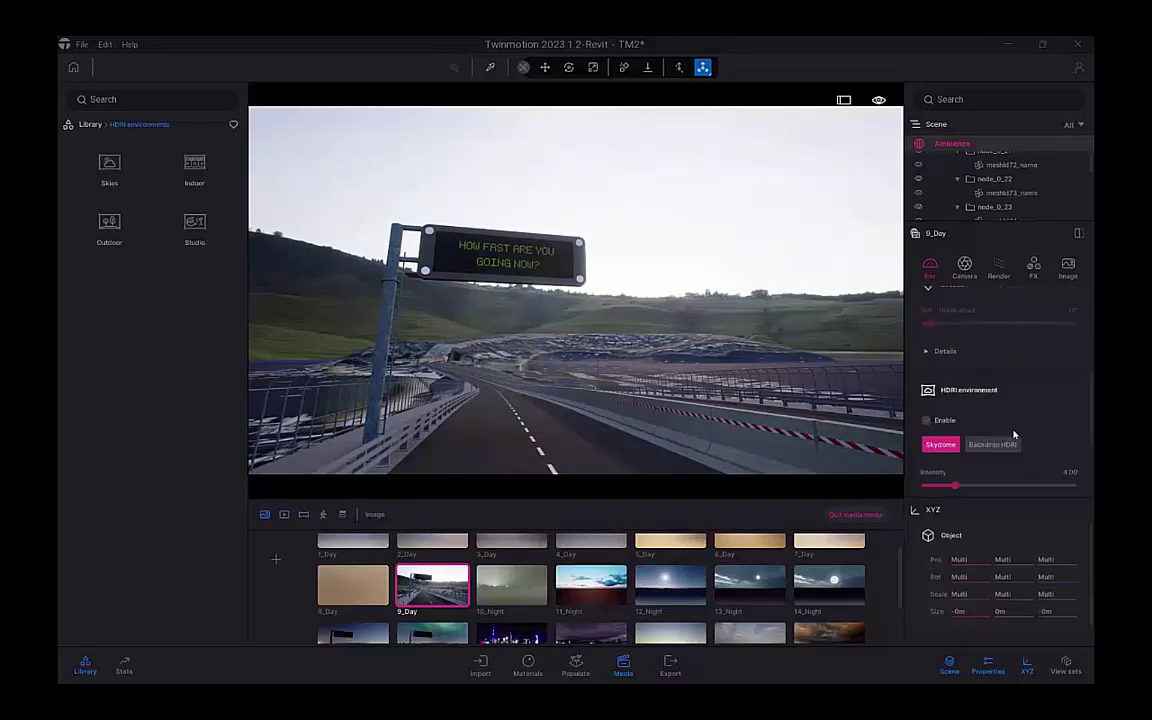
scroll(940, 397, "down", 1)
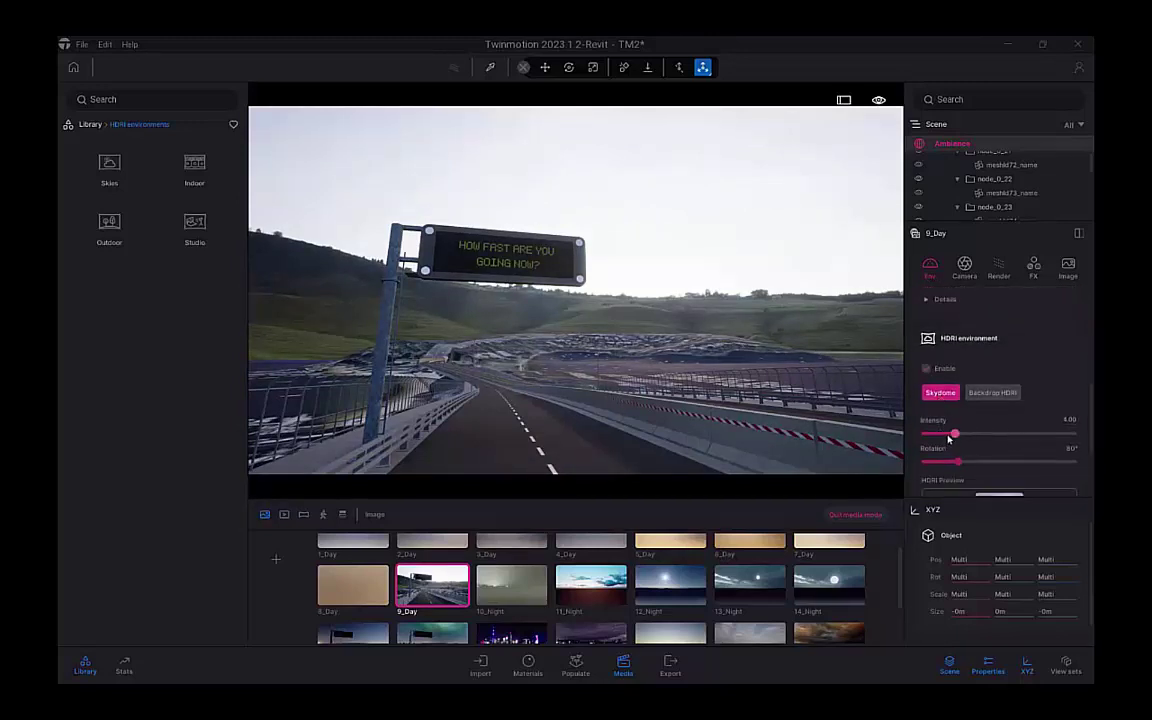
left_click_drag(958, 461, 1018, 461)
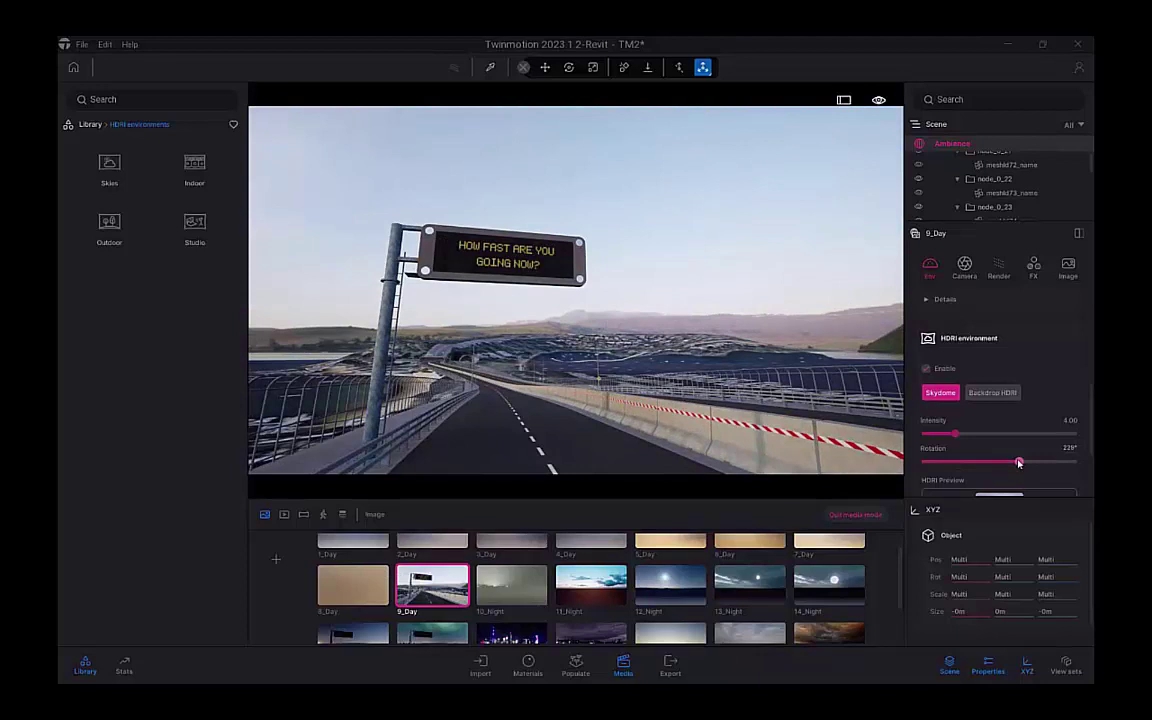
In the HDRI details, switch HDRI affects lighting off and back on, and turn off Lock sun to HDRI
scroll(1016, 463, "down", 2)
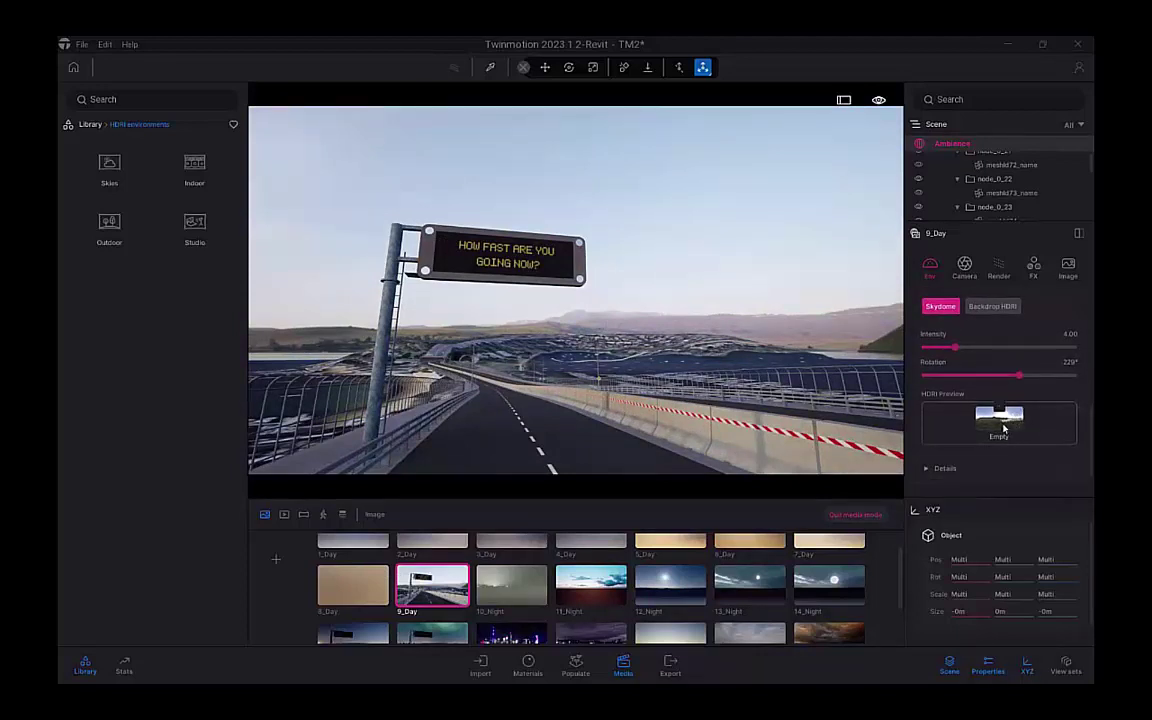
scroll(1004, 428, "down", 1)
left_click(1008, 424)
scroll(1010, 424, "down", 1)
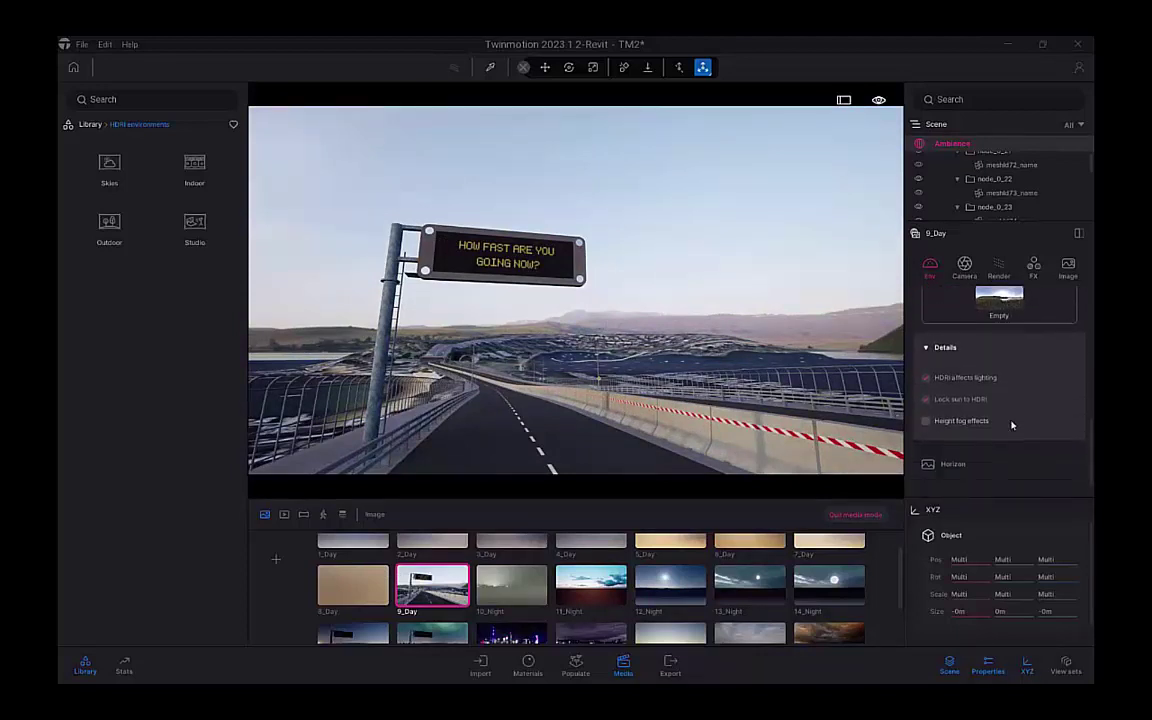
scroll(1011, 425, "down", 1)
left_click(926, 343)
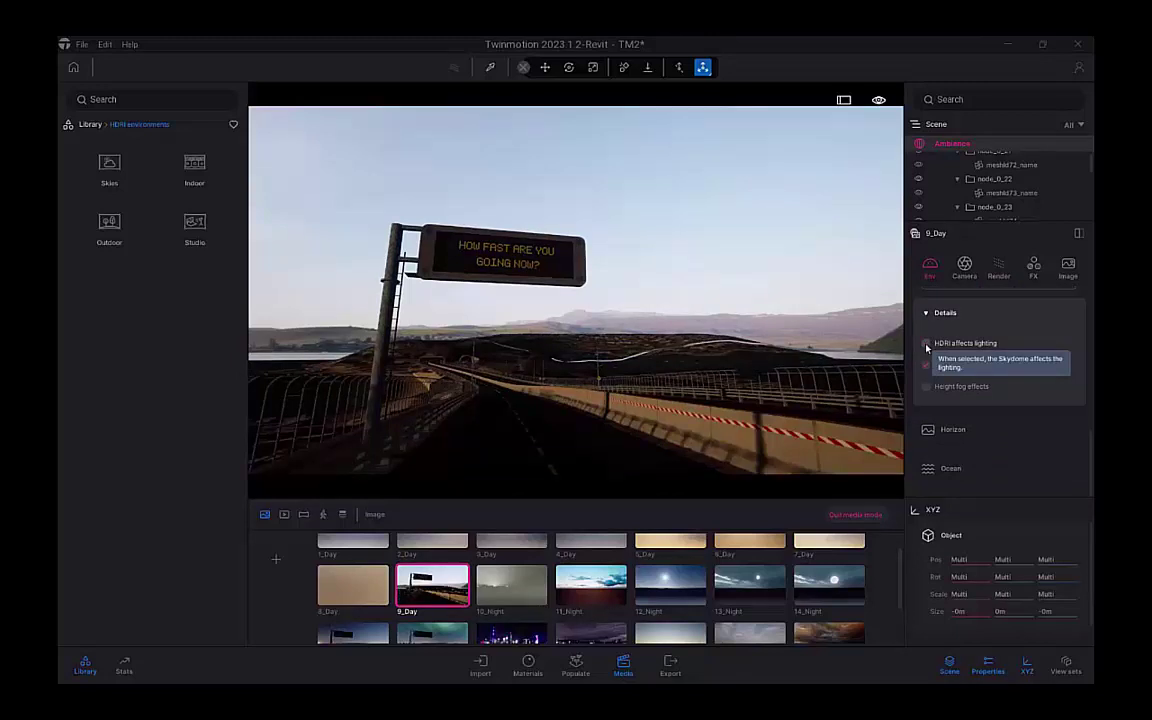
left_click(926, 343)
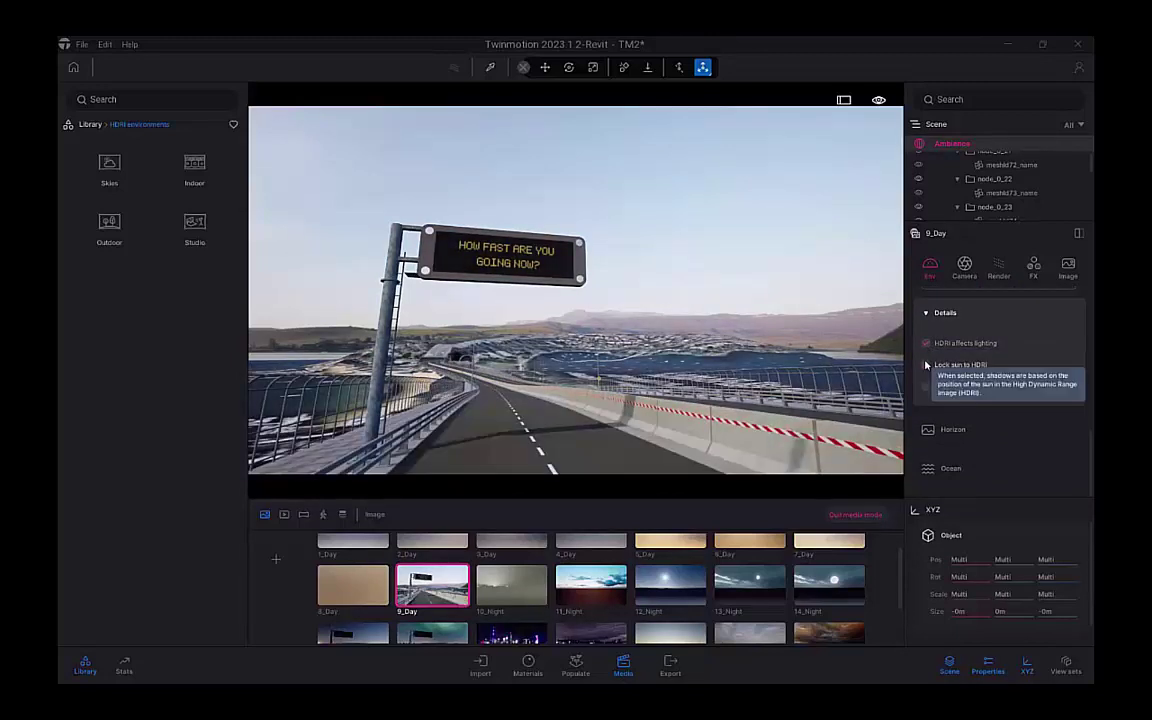
Expand the Horizon and Ocean environment settings to review their options
left_click(940, 431)
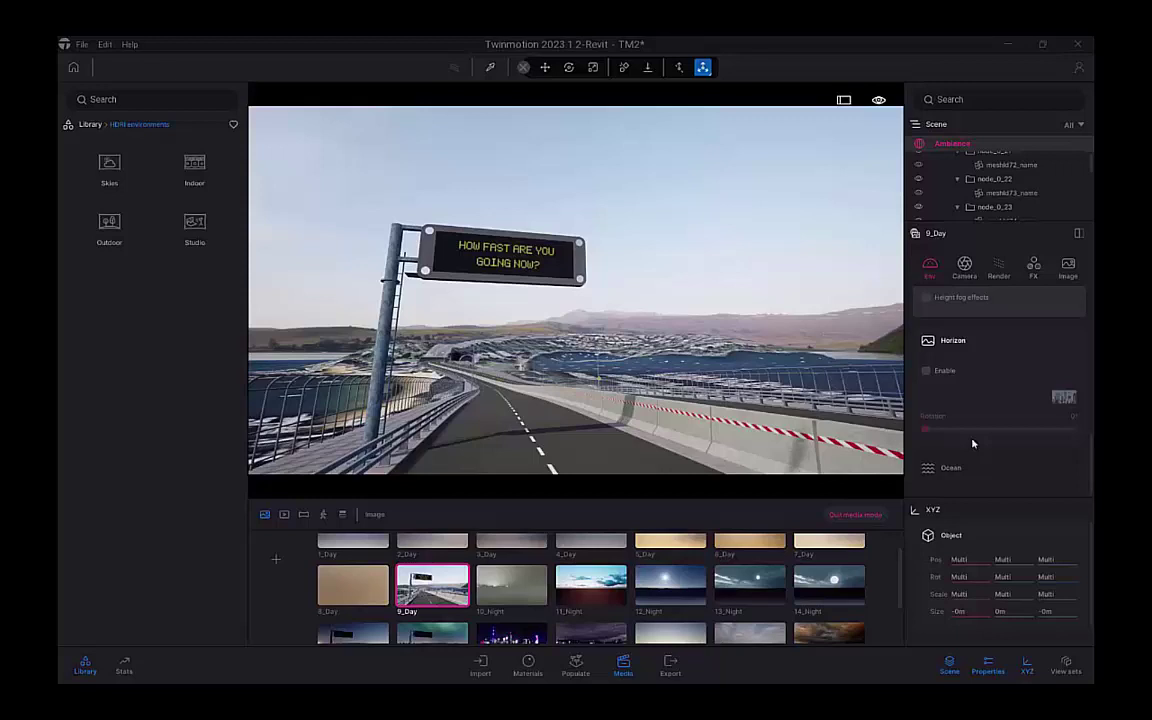
left_click(960, 467)
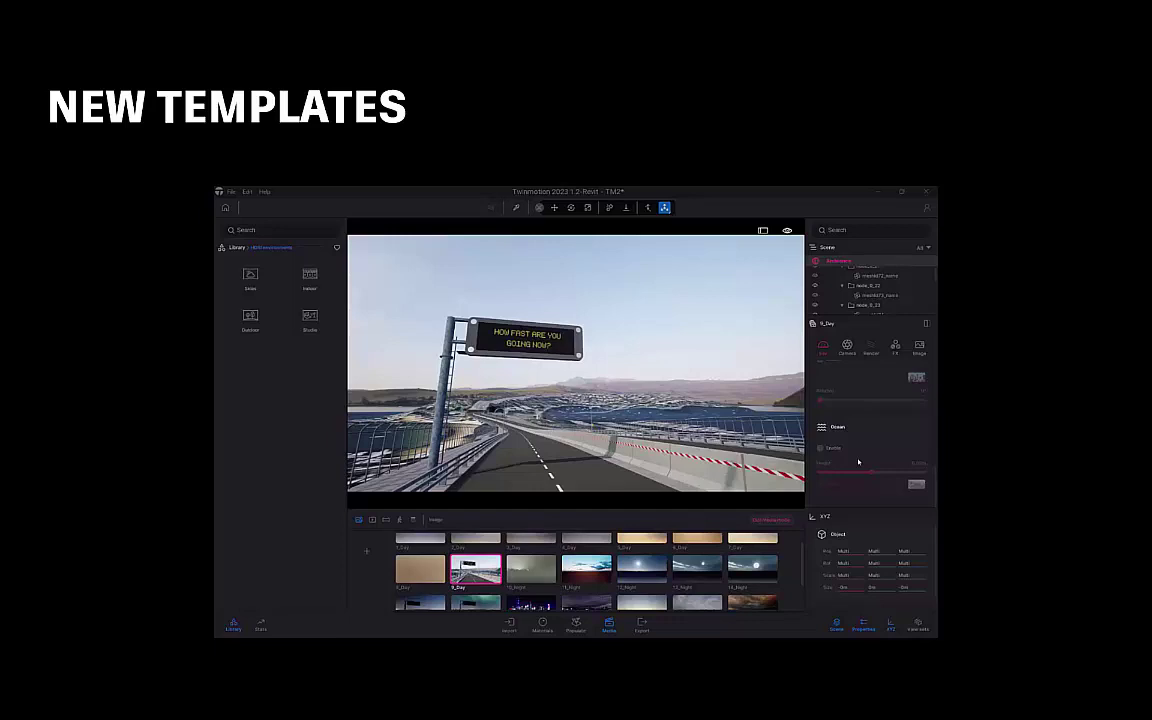
mouse_move(388, 437)
left_click(627, 455)
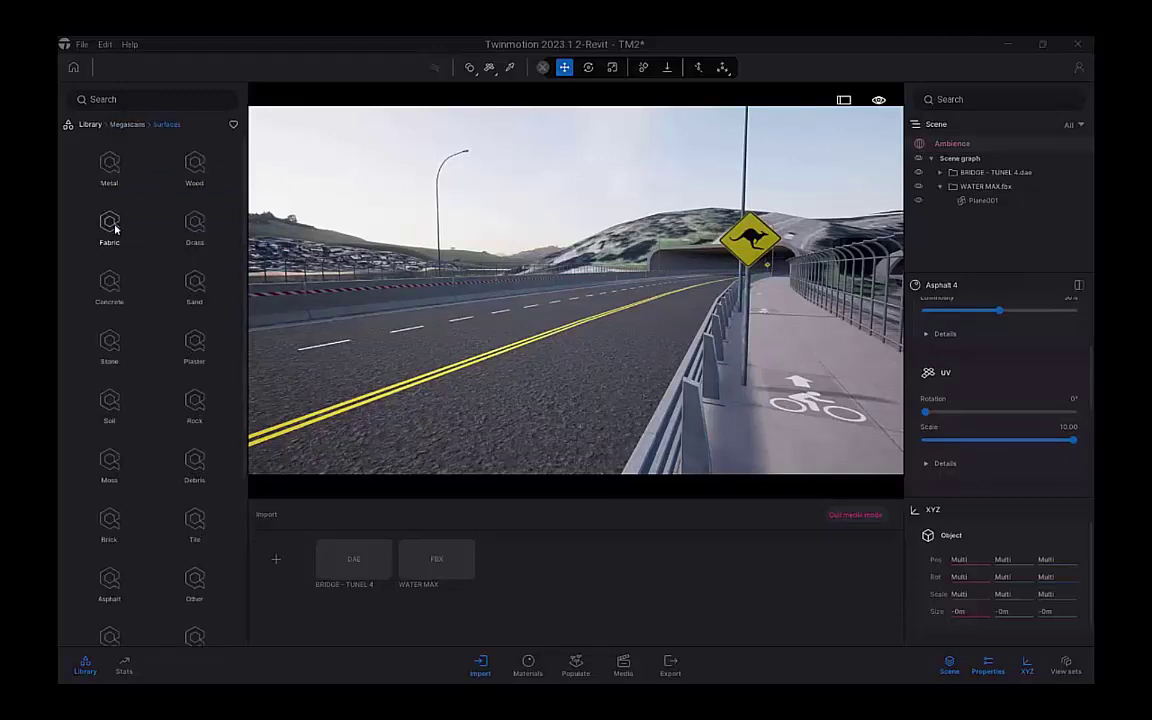
Apply the first Destroyed American Road material from the Megascans torn asphalt surfaces to the road
scroll(115, 229, "down", 5)
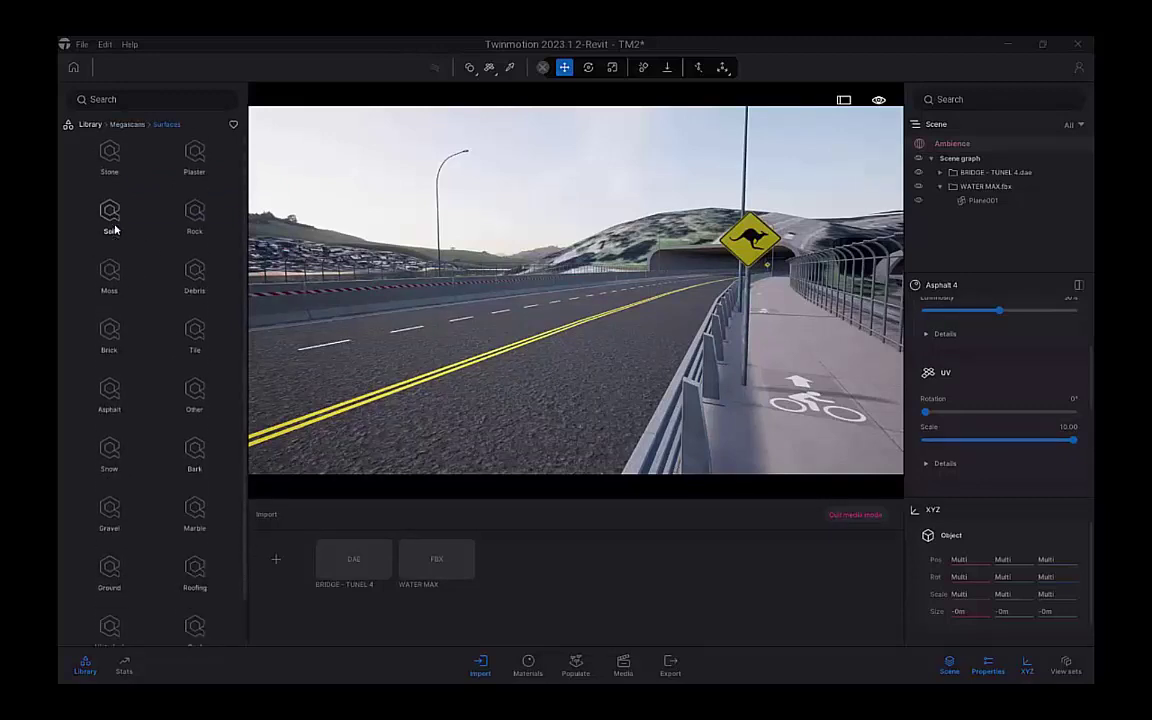
left_click(112, 322)
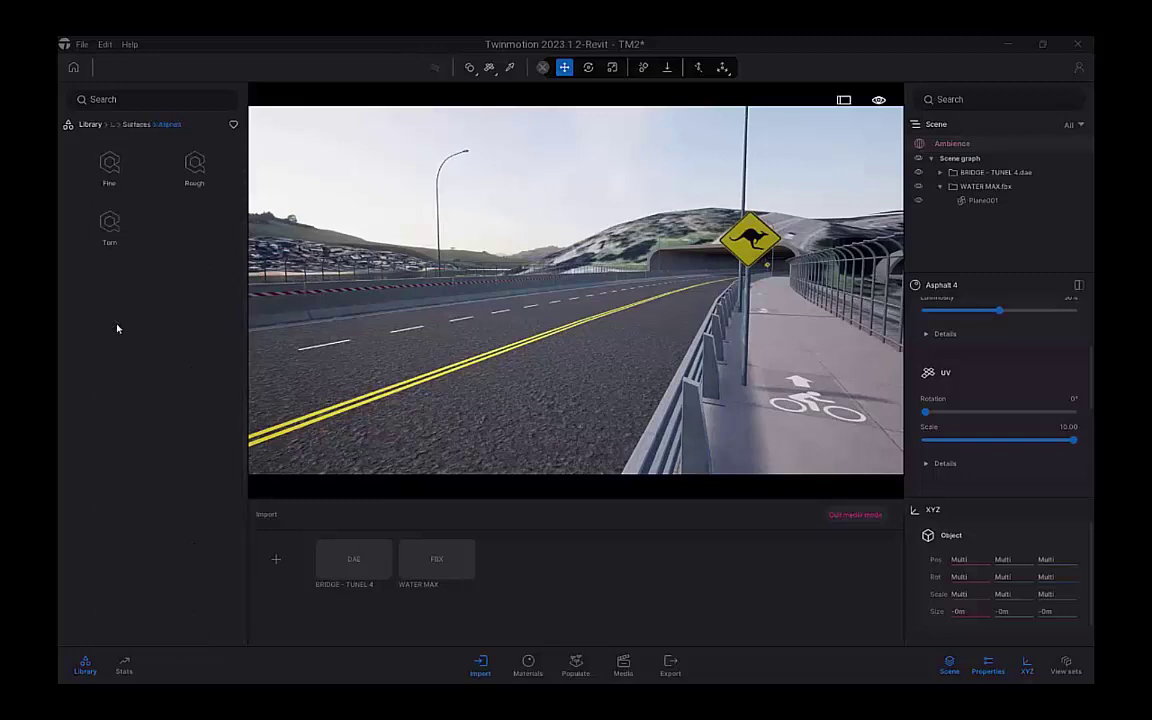
left_click(109, 225)
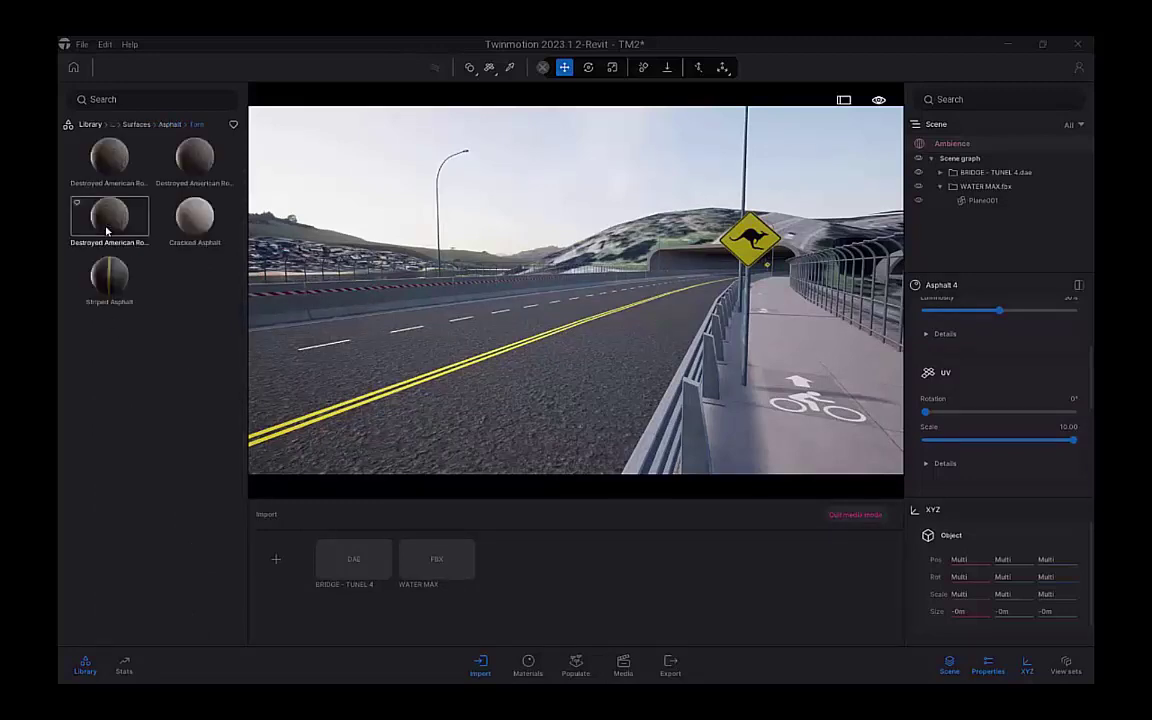
left_click_drag(108, 153, 469, 404)
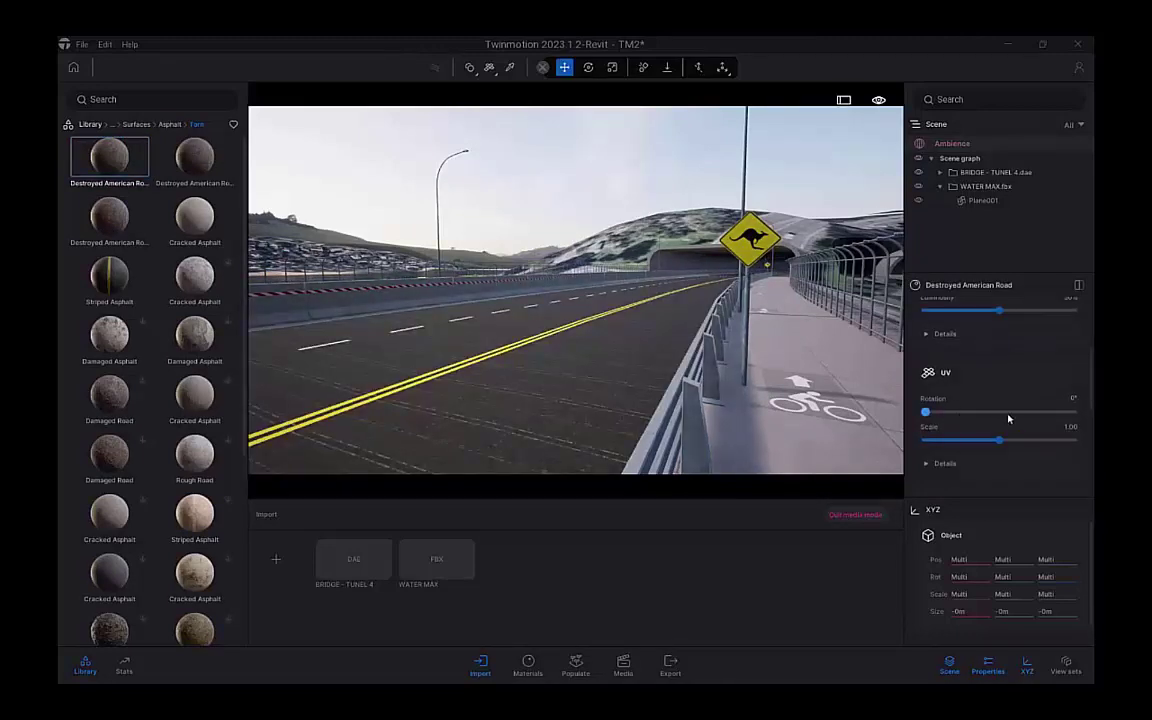
Set the road material's UV rotation to 90° and its scale to about 5.80
left_click(1072, 400)
type("90")
key("Return")
left_click_drag(999, 440, 1038, 440)
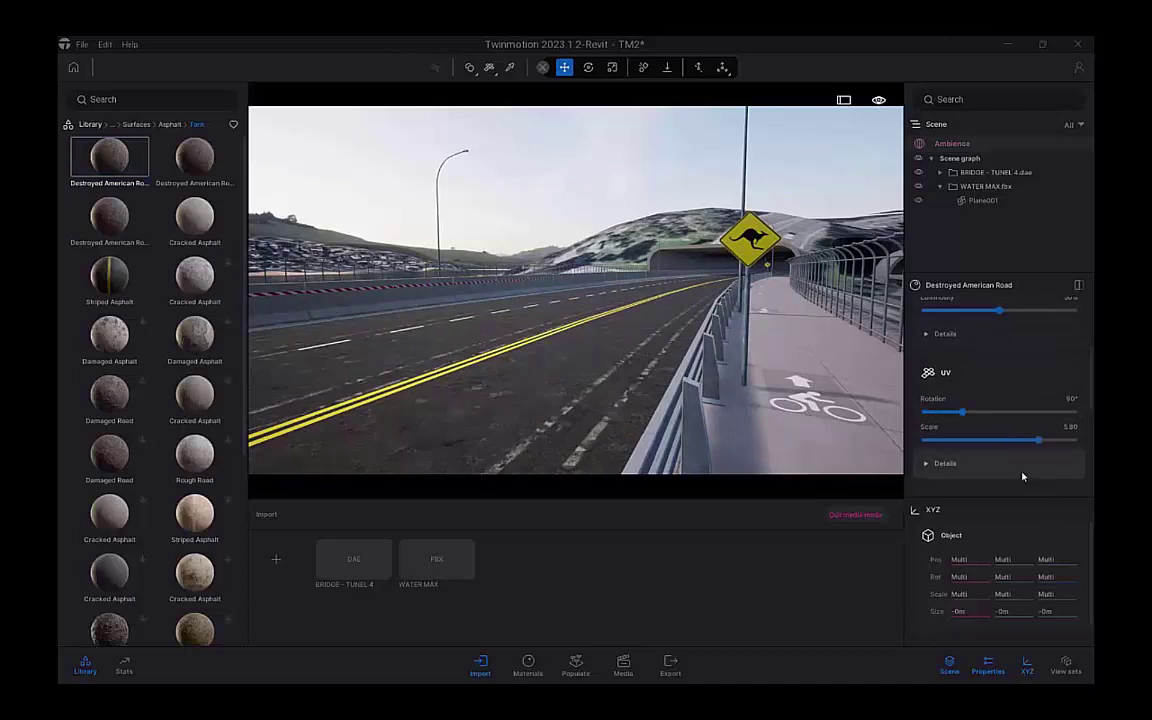
Inspect the road surface up close, pick the double yellow centre line and hide its mesh
scroll(960, 395, "up", 5)
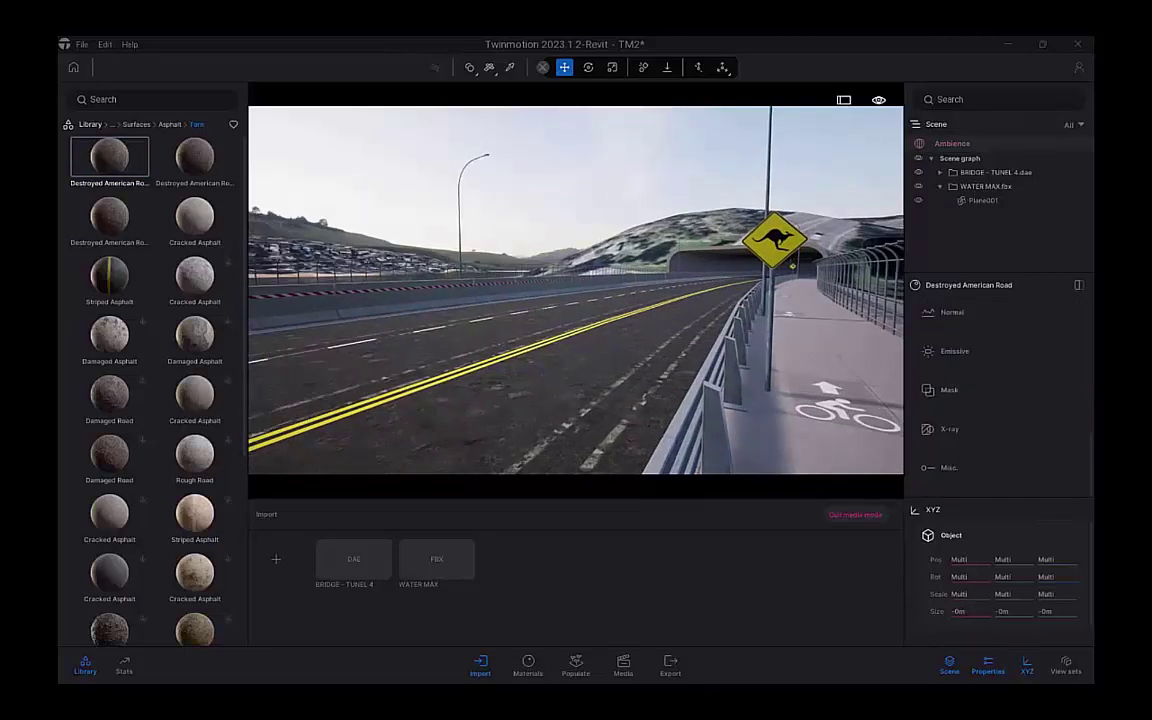
key("a")
right_click_drag(576, 290, 610, 425)
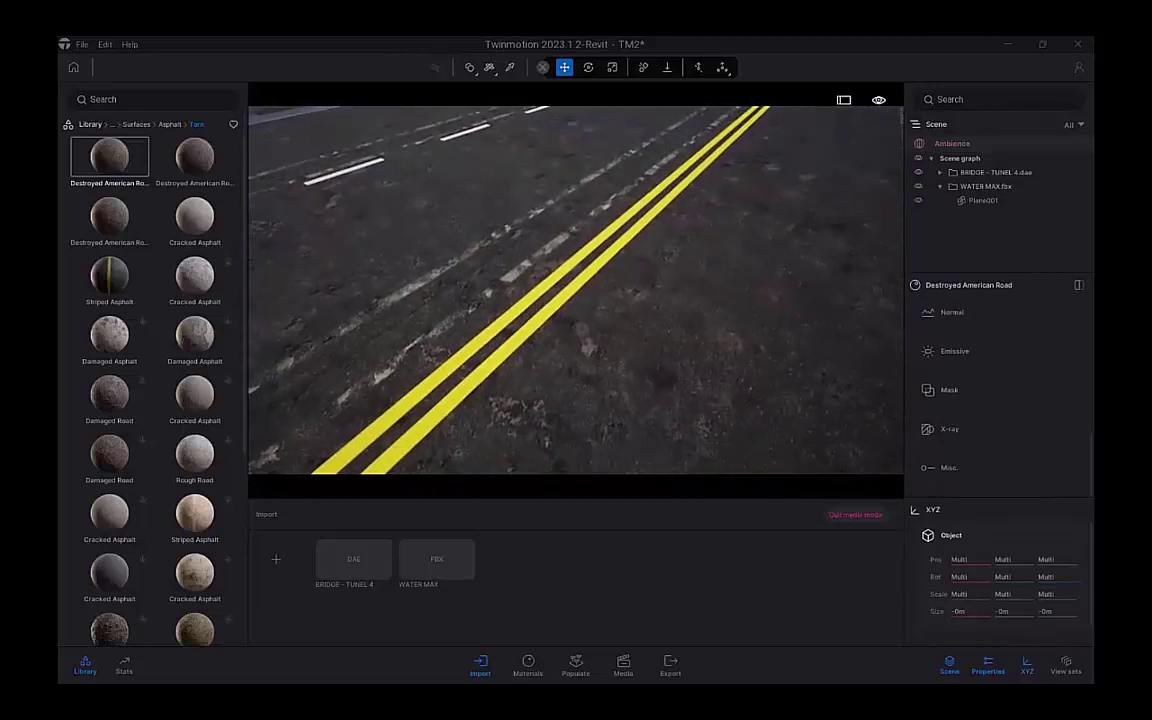
left_click(537, 296)
left_click(920, 220)
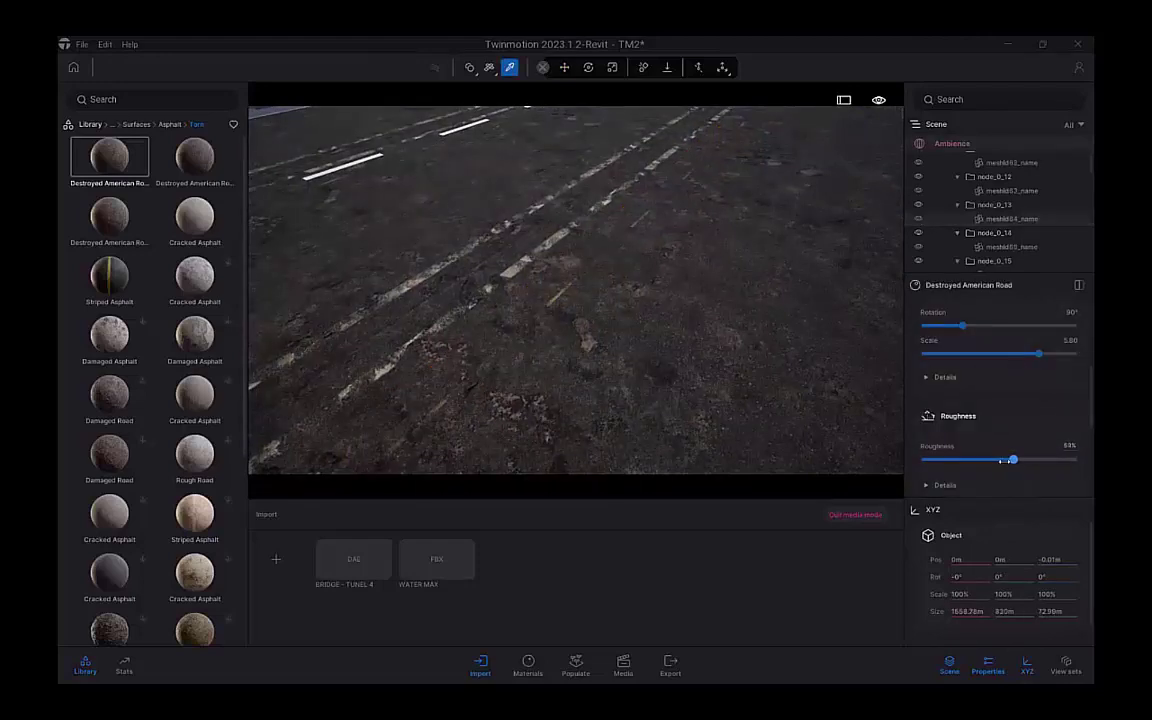
Lower the roughness of the Destroyed American Road material to about 8% and look around the glossier road
left_click_drag(1004, 460, 935, 460)
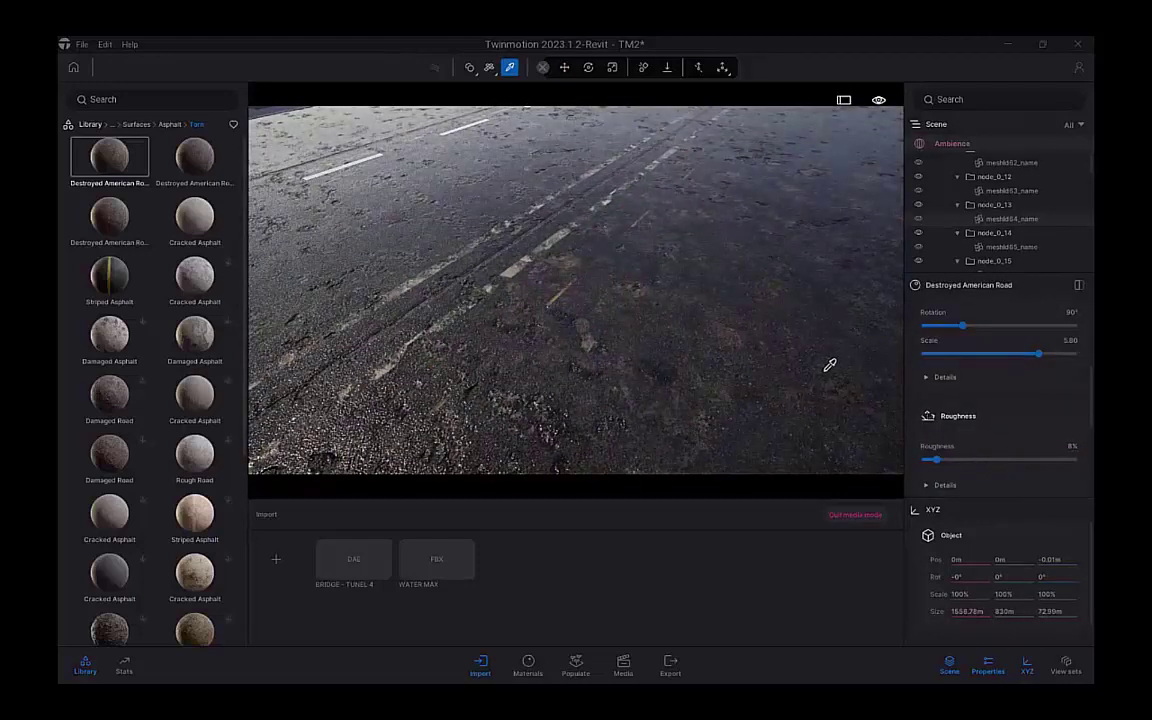
right_click_drag(810, 362, 886, 232)
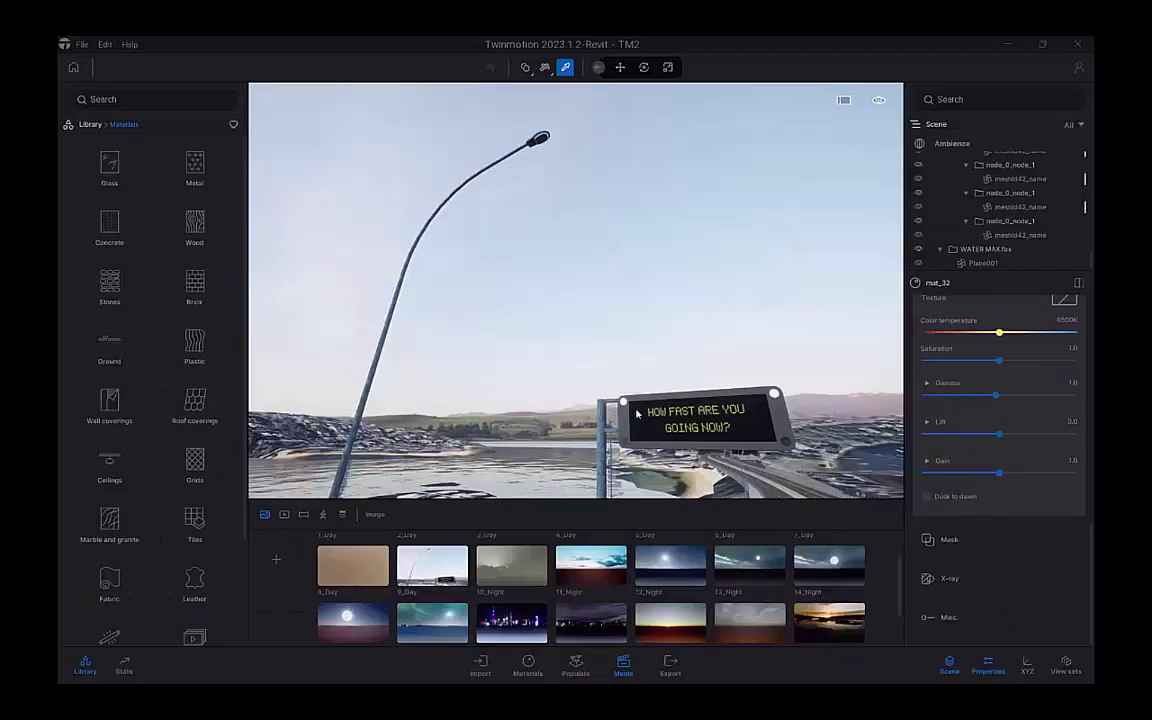
Frame the street lamp head beside the road sign up close and pick its mat_26 lens material for review
middle_click_drag(598, 352, 636, 402, "shift")
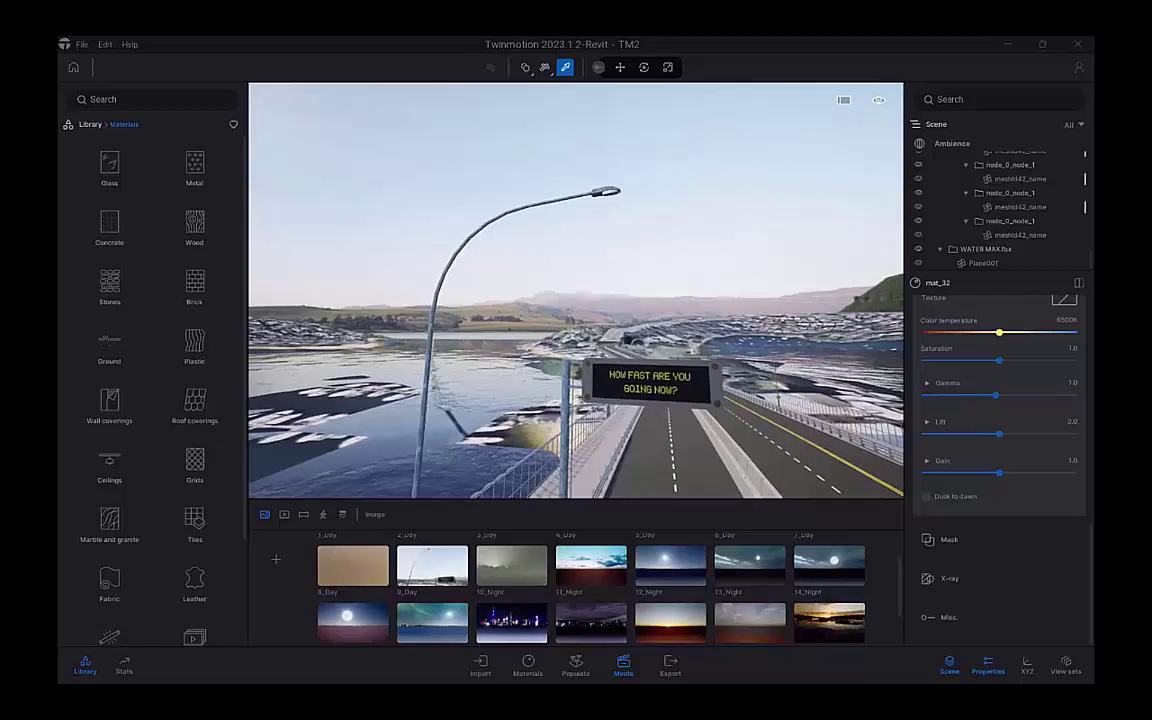
middle_click_drag(612, 192, 619, 254)
scroll(620, 273, "up", 2)
scroll(620, 273, "up", 6)
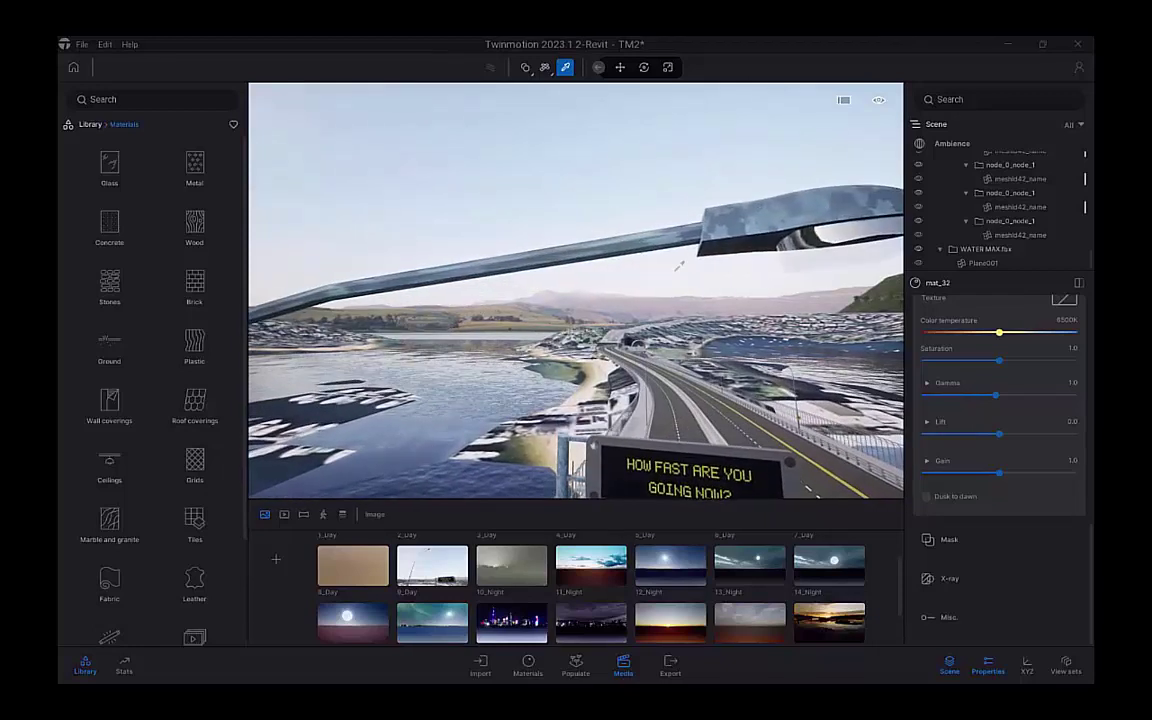
middle_click_drag(780, 234, 640, 259)
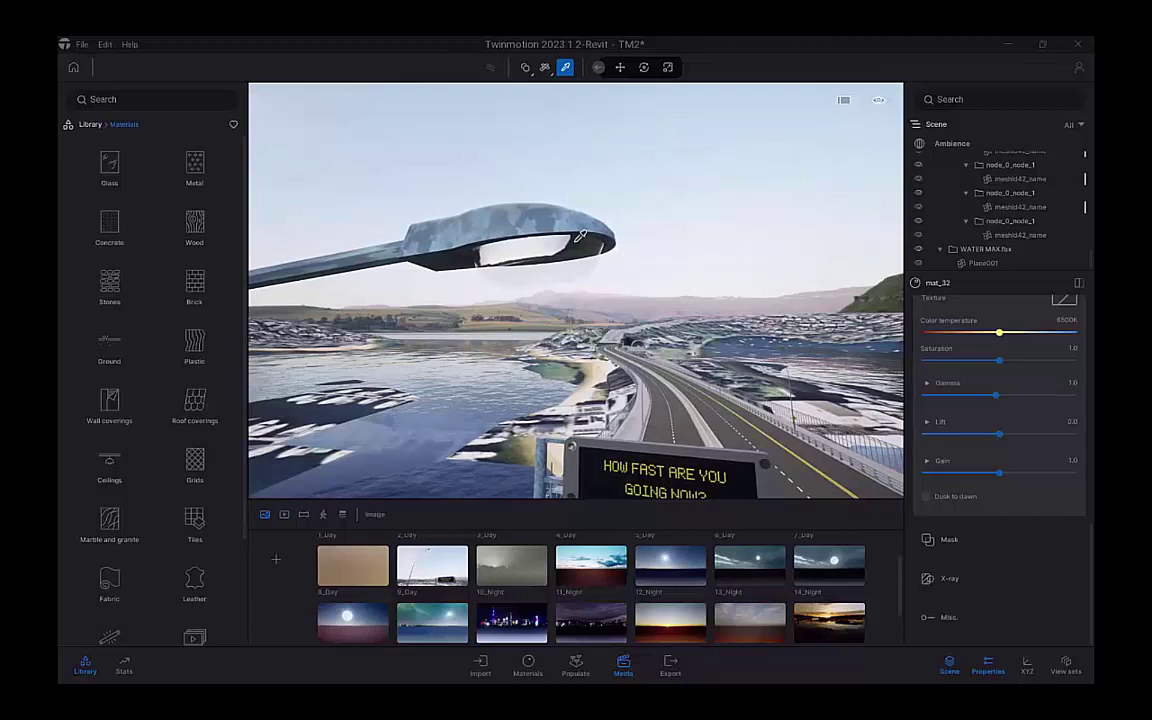
left_click(562, 232)
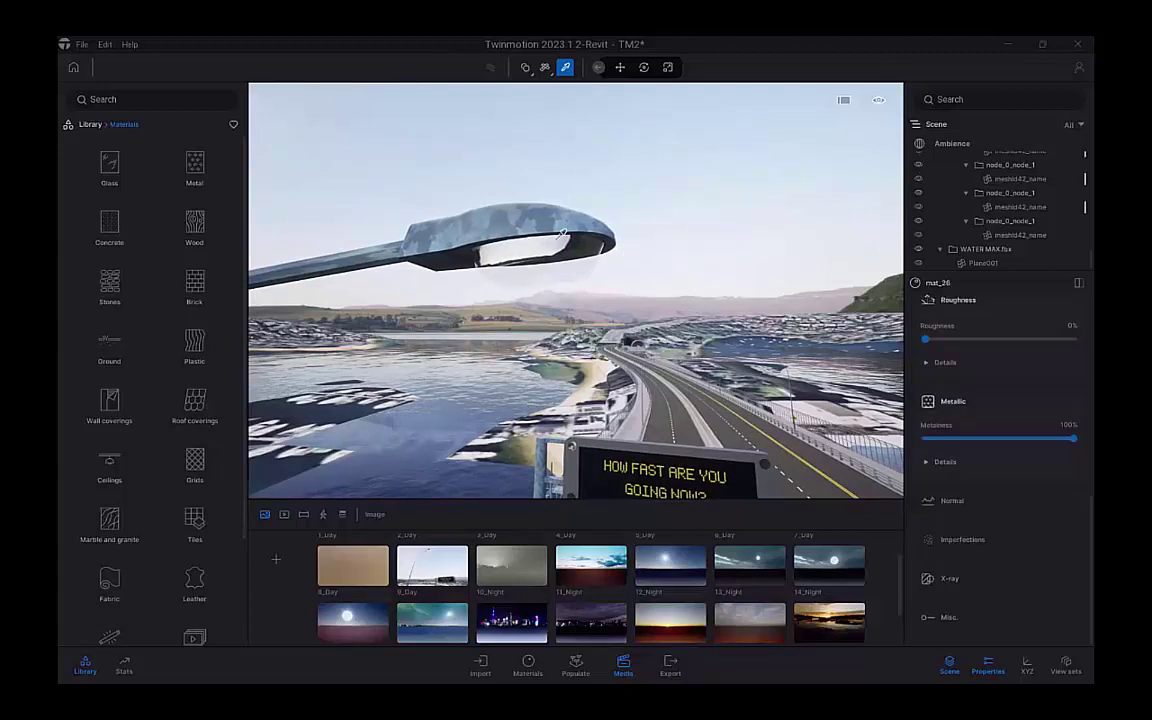
scroll(985, 364, "up", 5)
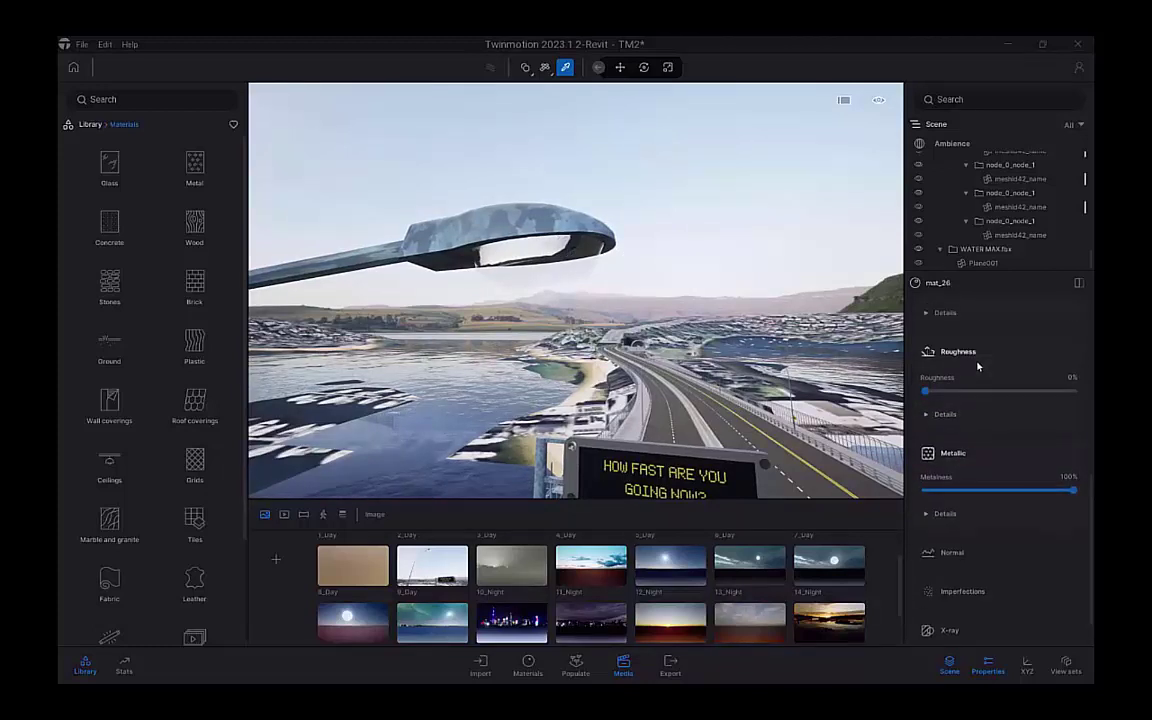
scroll(978, 366, "up", 5)
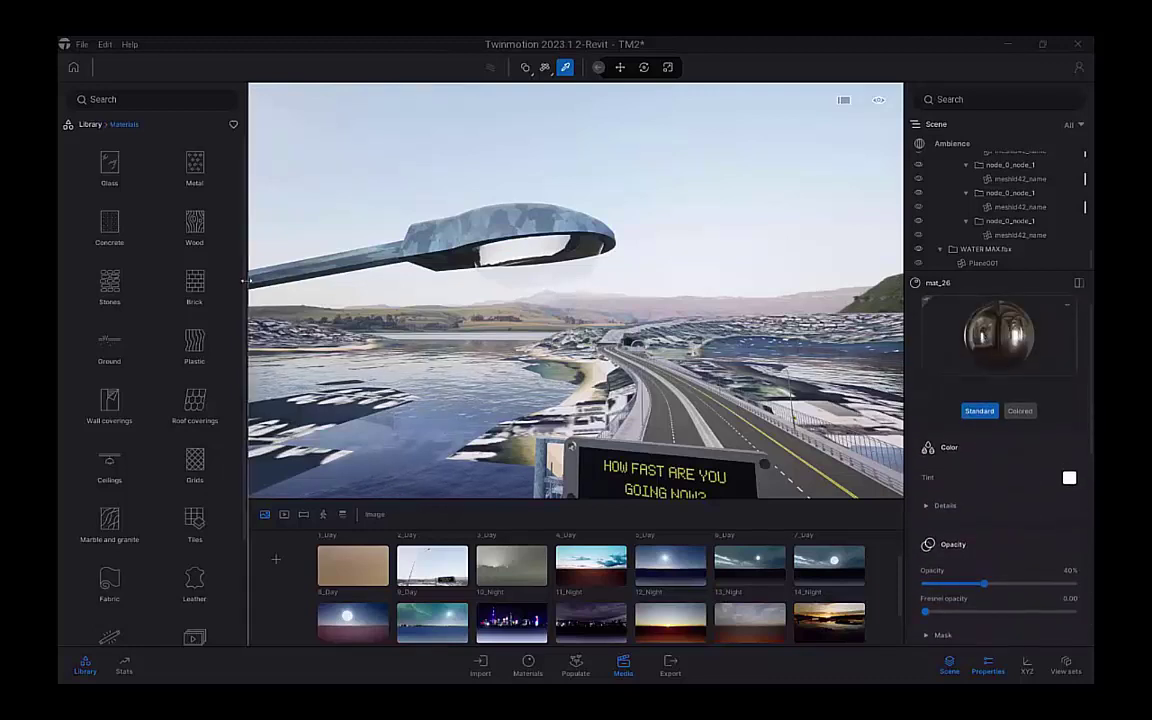
From the Neons materials, try Neon 01 on the street lamp's lens and replace it with Neon Sharp Blink
scroll(110, 228, "down", 3)
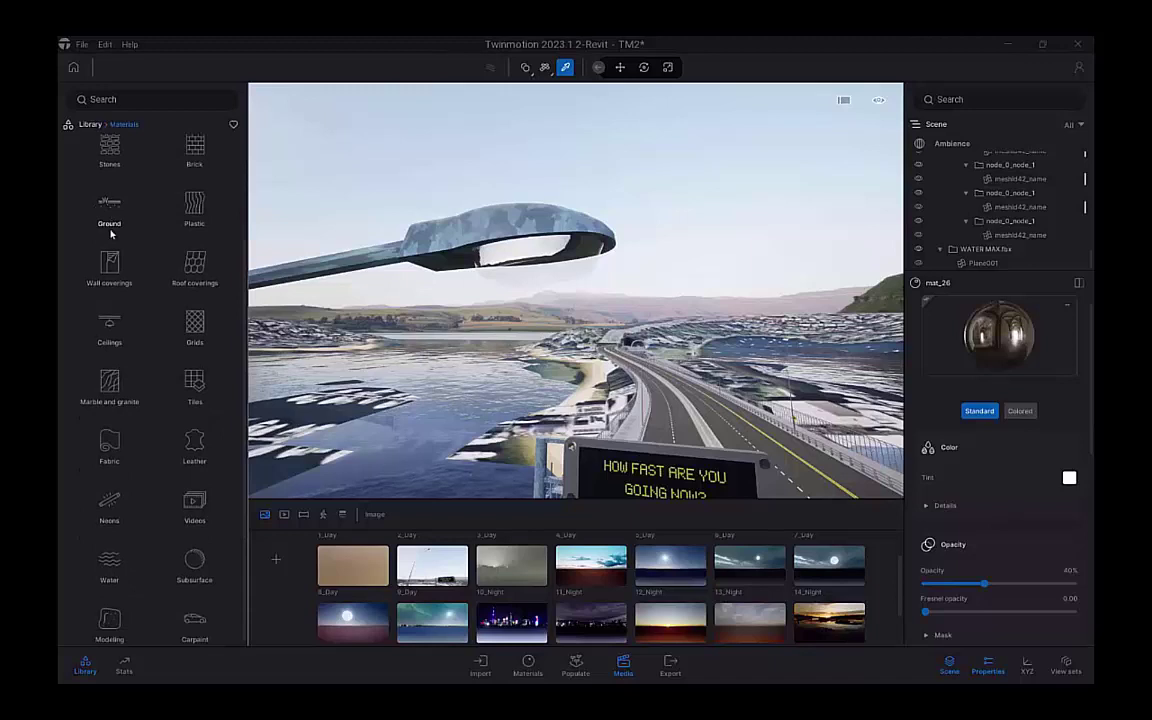
left_click(109, 510)
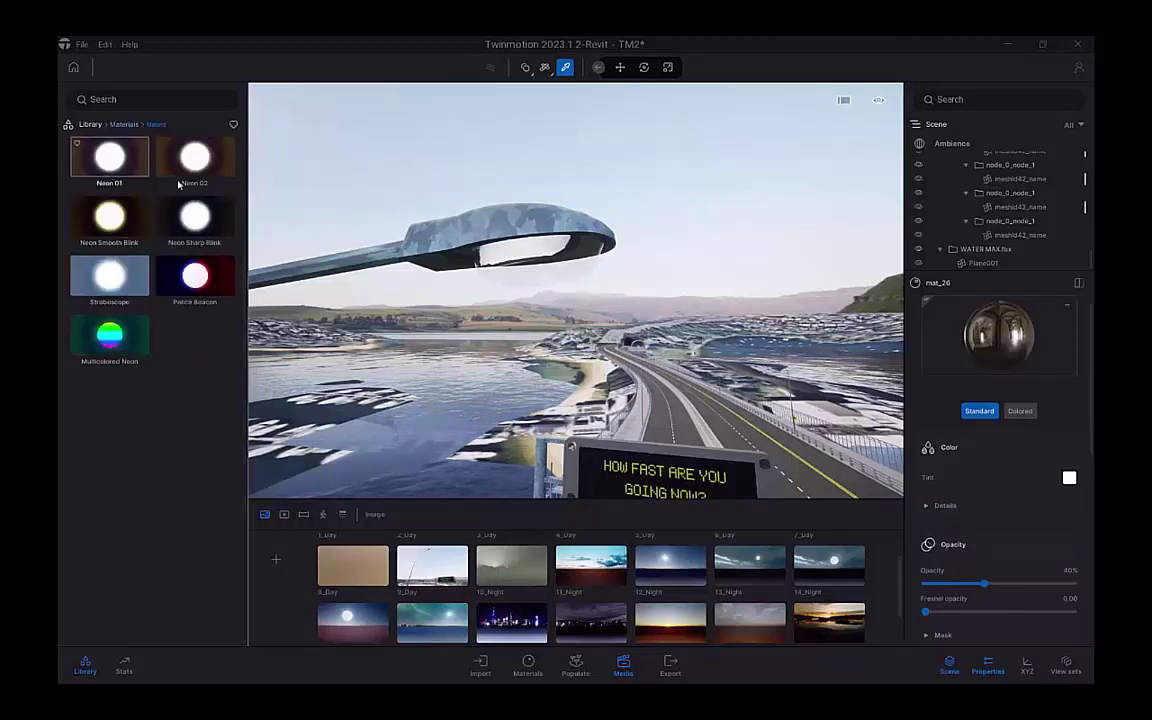
left_click_drag(179, 184, 514, 272)
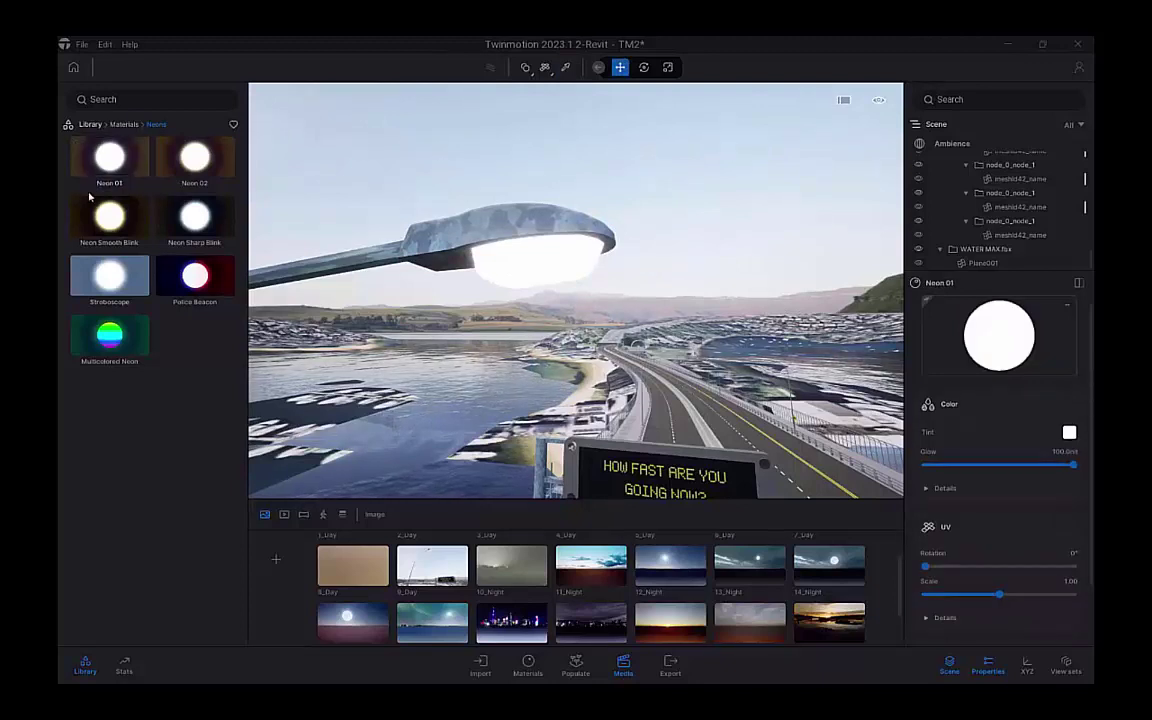
left_click_drag(194, 216, 532, 258)
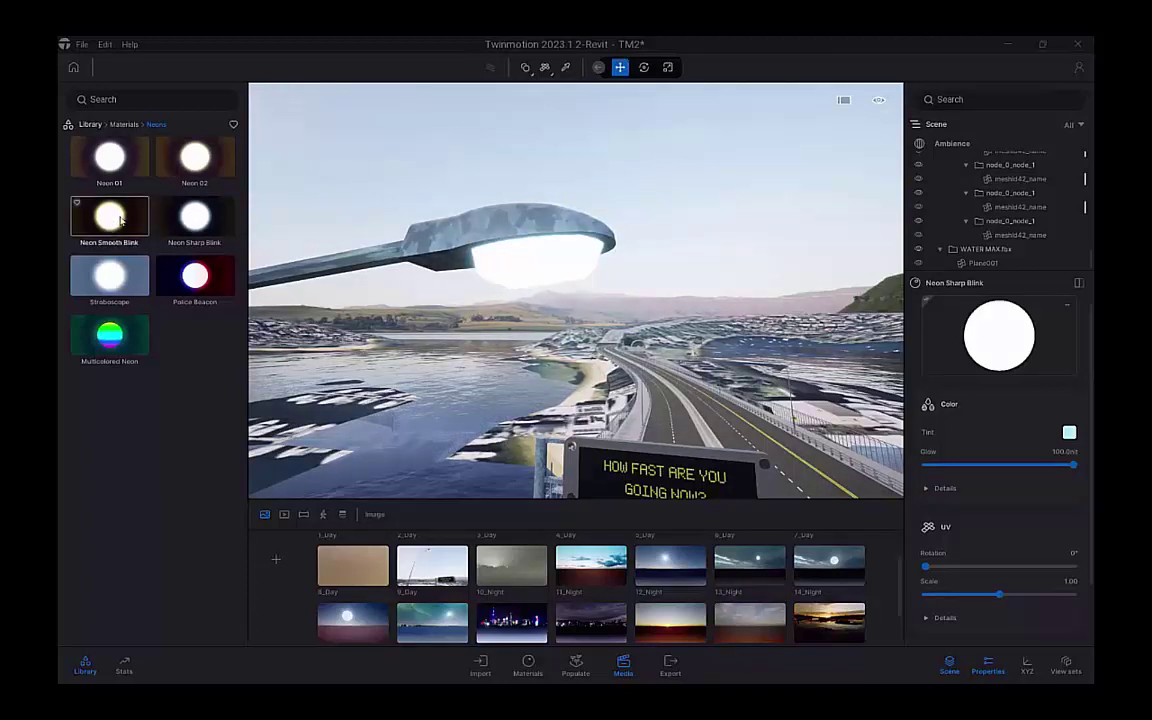
Try Neon Smooth Blink on the street lamp's lens, replace it with Neon 02 and view the lamps from the road
left_click_drag(110, 216, 557, 264)
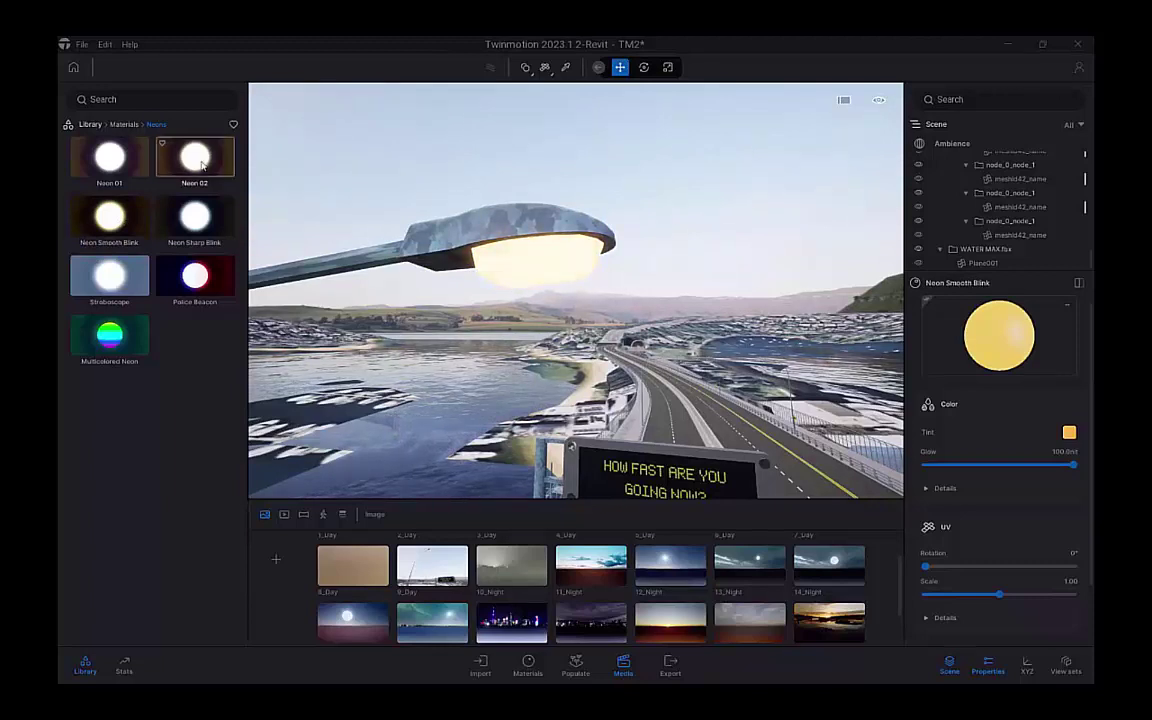
left_click_drag(568, 261, 570, 261)
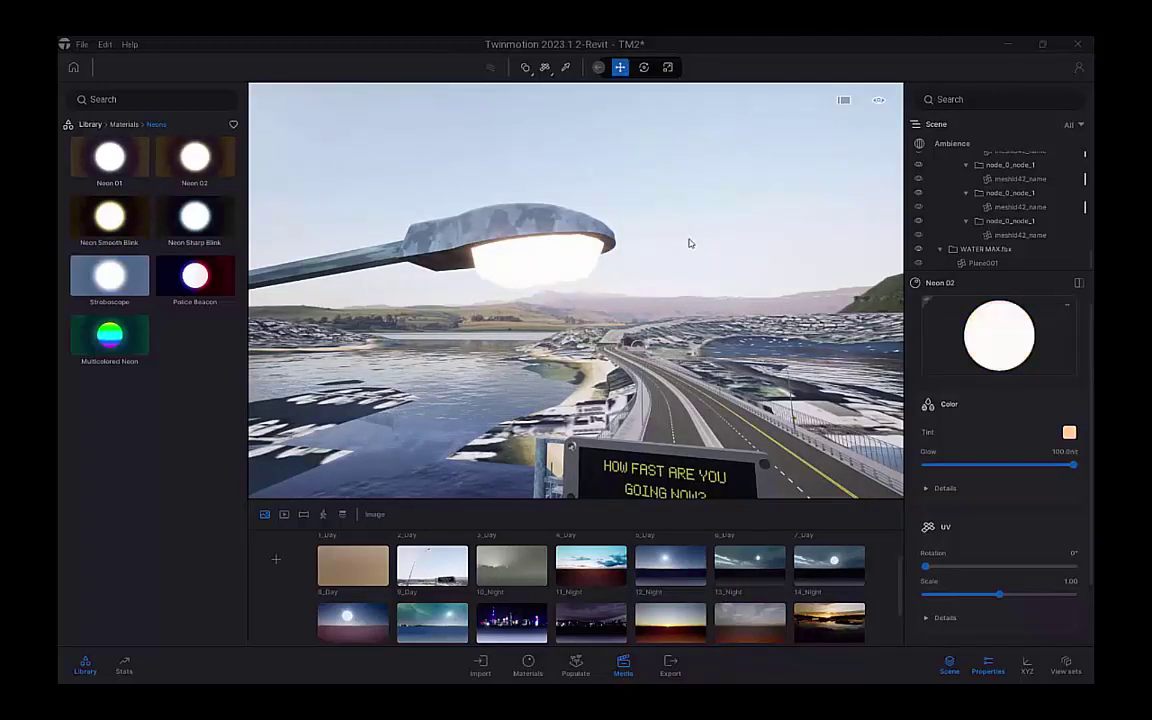
right_click_drag(688, 244, 1105, 275)
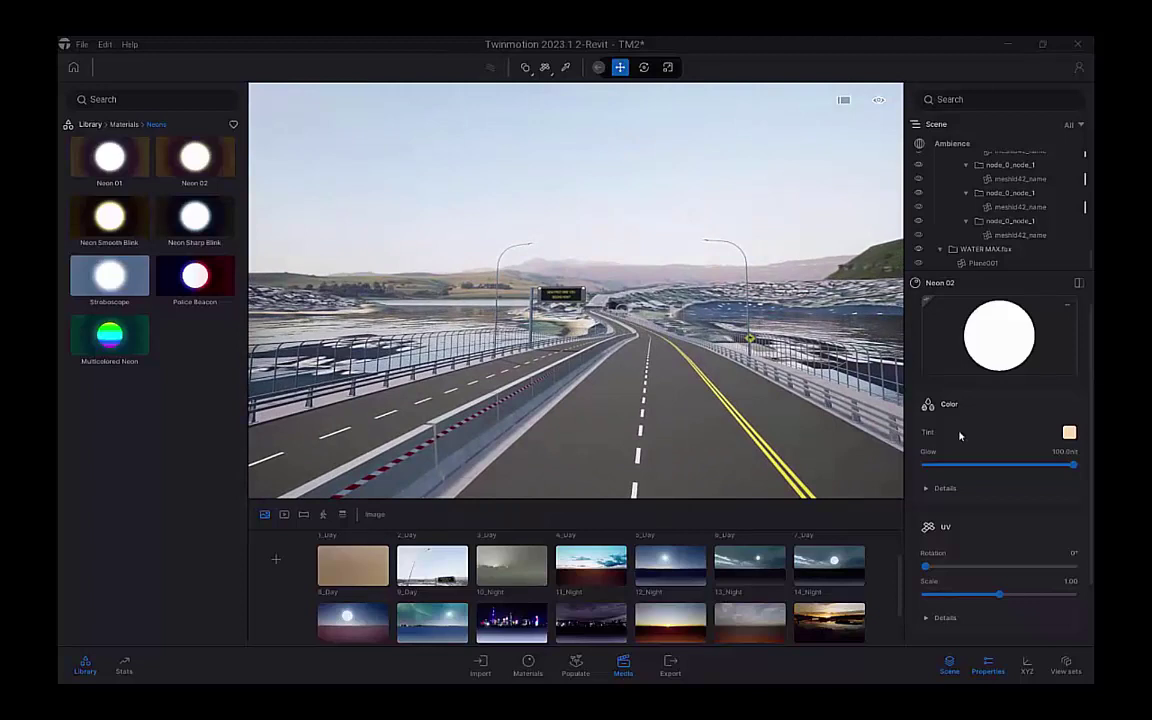
In the Ambience settings, adjust the time of day and exposure, then turn off HDRI affects lighting and Lock sun to HDRI
left_click(958, 144)
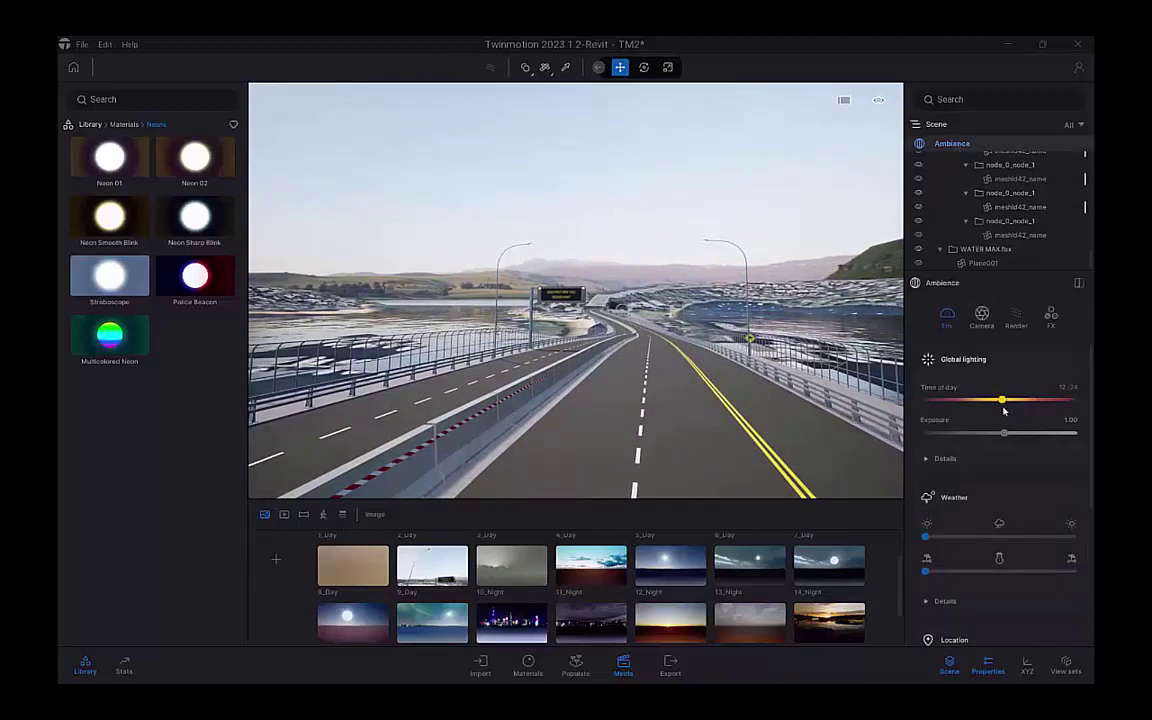
left_click_drag(1004, 404, 922, 411)
mouse_move(1008, 436)
left_mouse_down()
mouse_move(957, 435)
mouse_move(989, 436)
left_mouse_up()
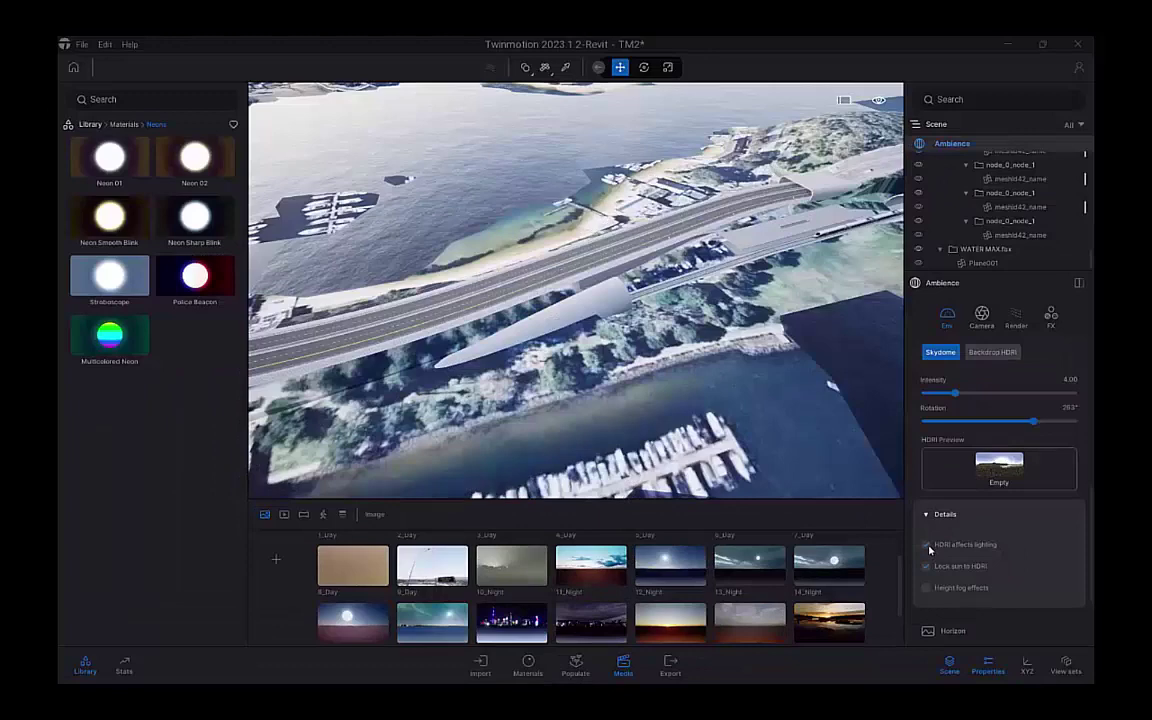
left_click(927, 545)
left_click(925, 567)
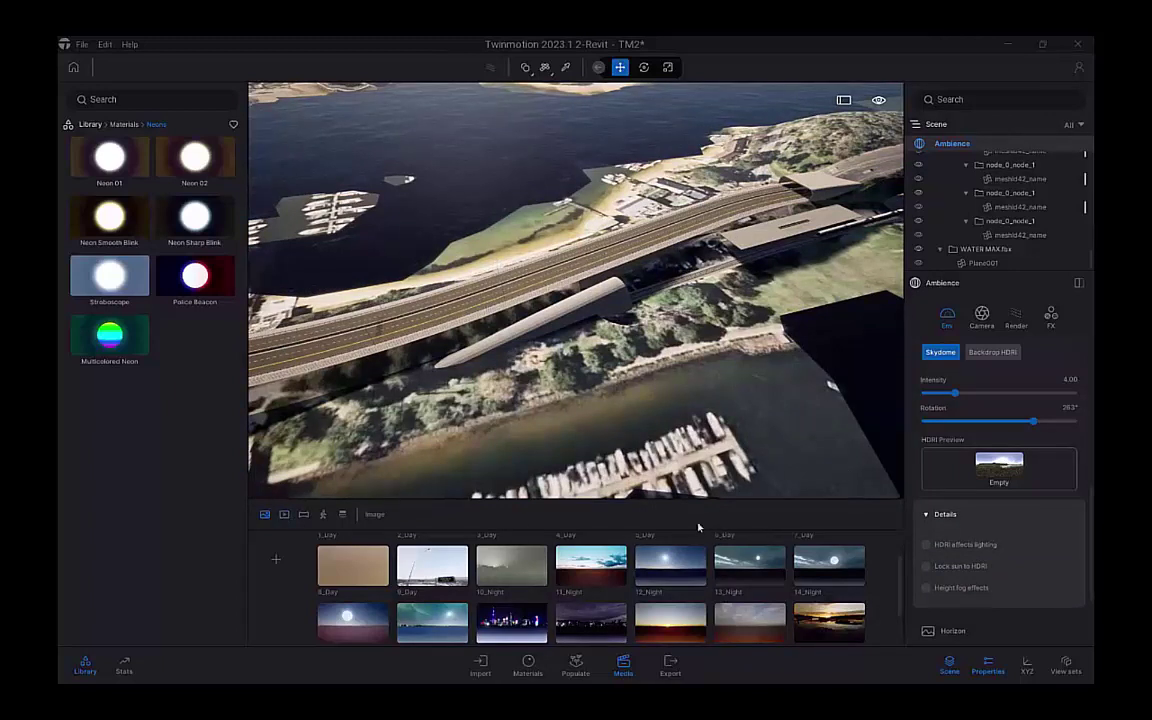
Set up foliage painting with the London Planetree, Western Red Cedar and English Yew trees
left_click(568, 672)
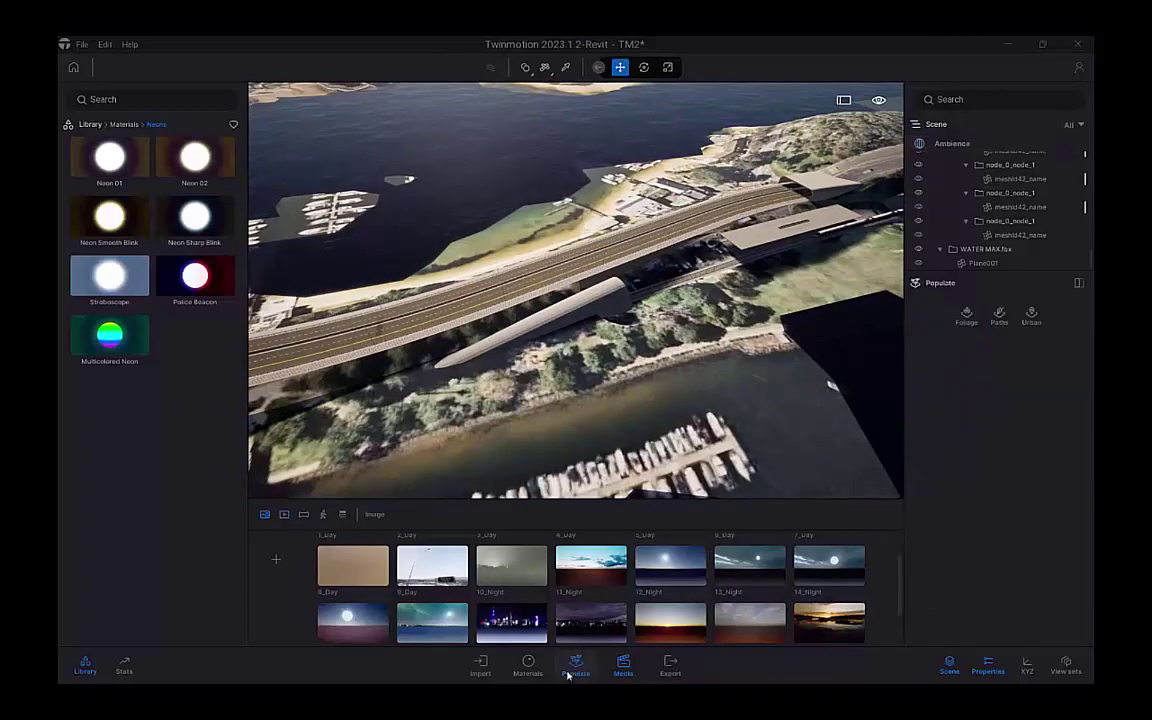
left_click(965, 316)
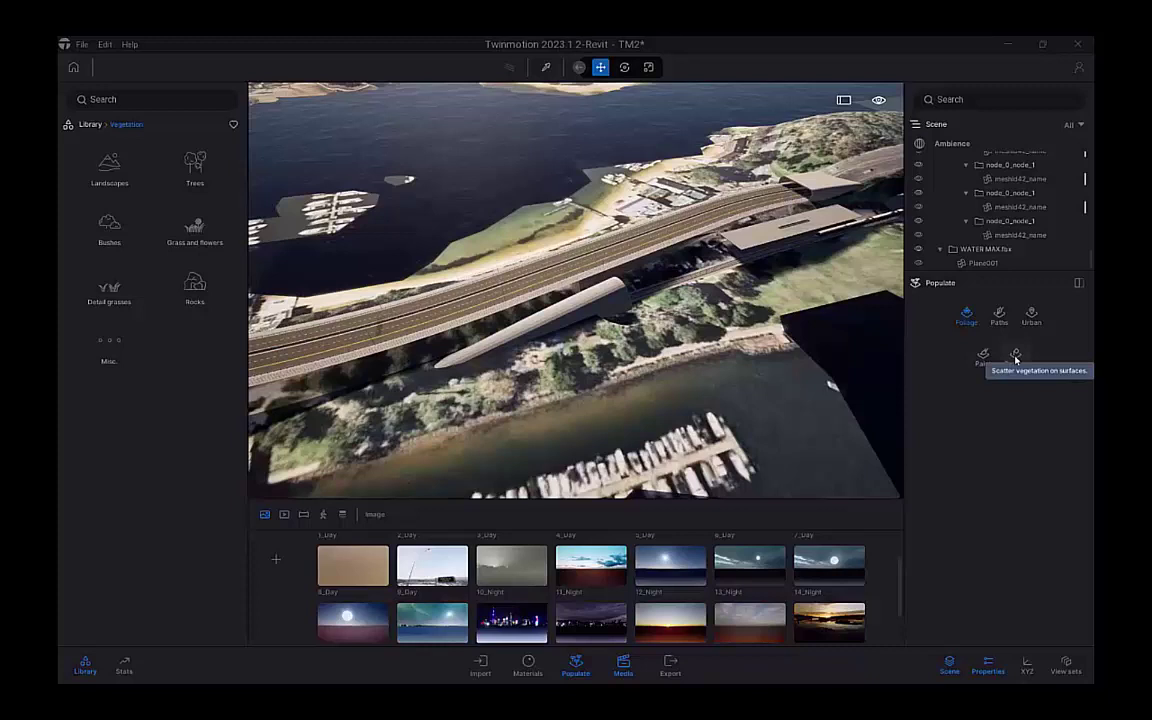
left_click(984, 358)
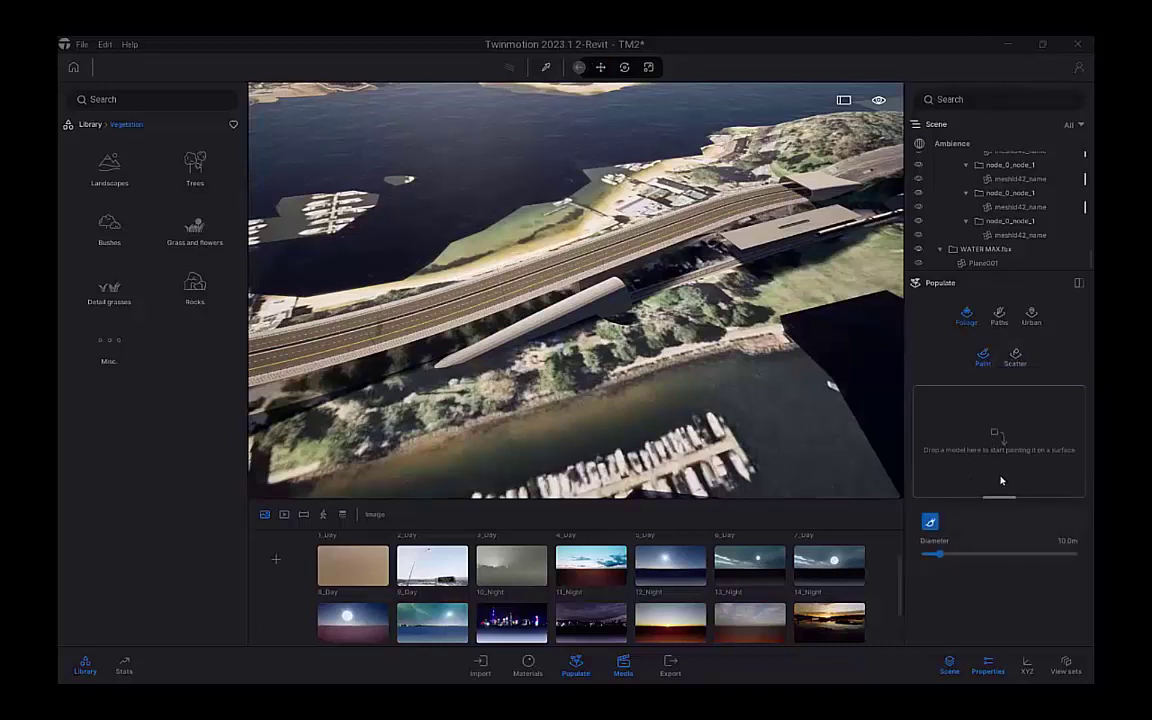
left_click(196, 164)
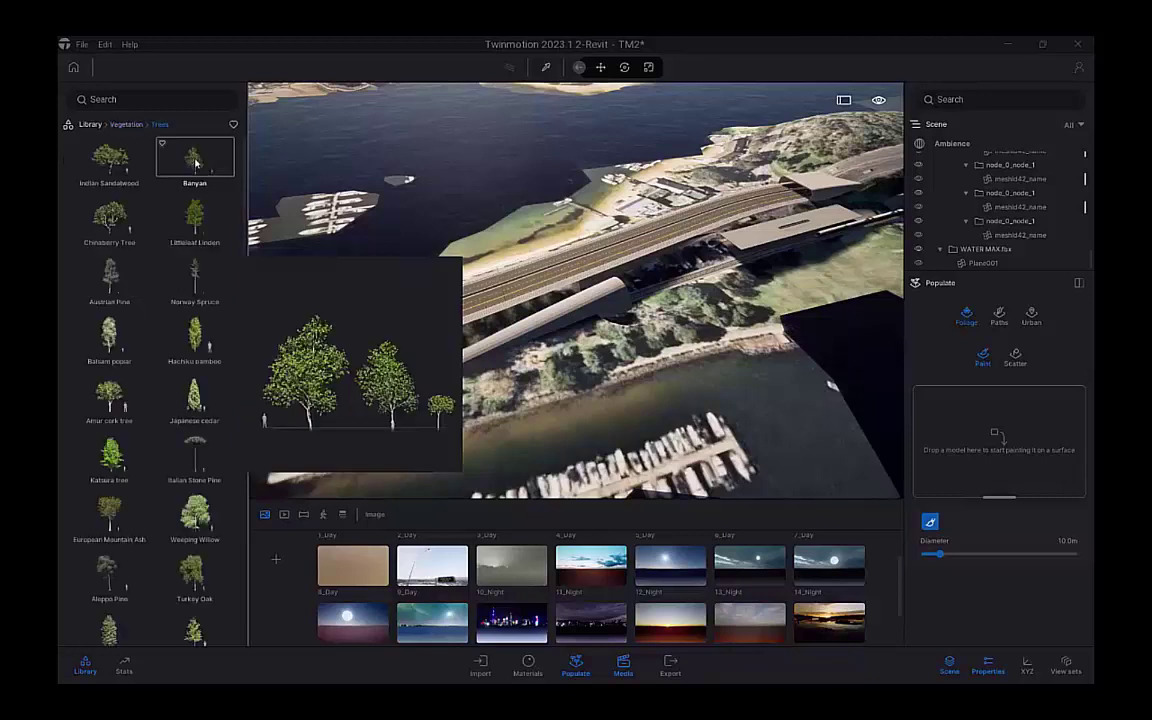
left_click_drag(196, 164, 887, 398)
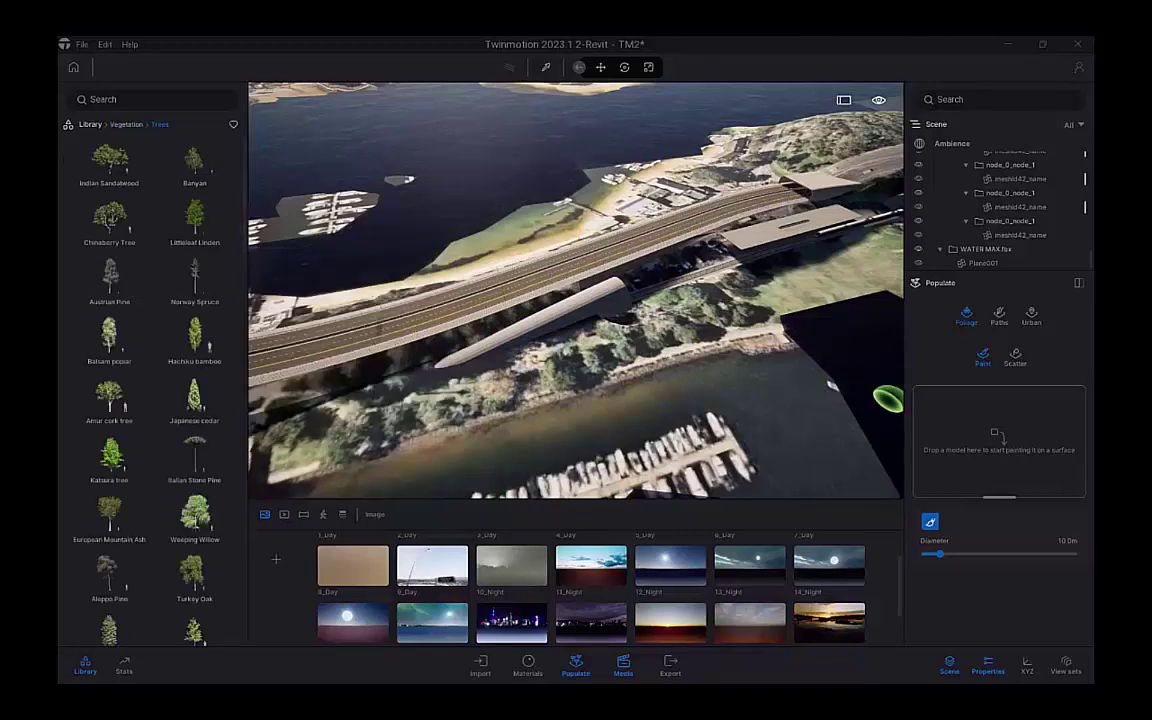
scroll(155, 400, "down", 5)
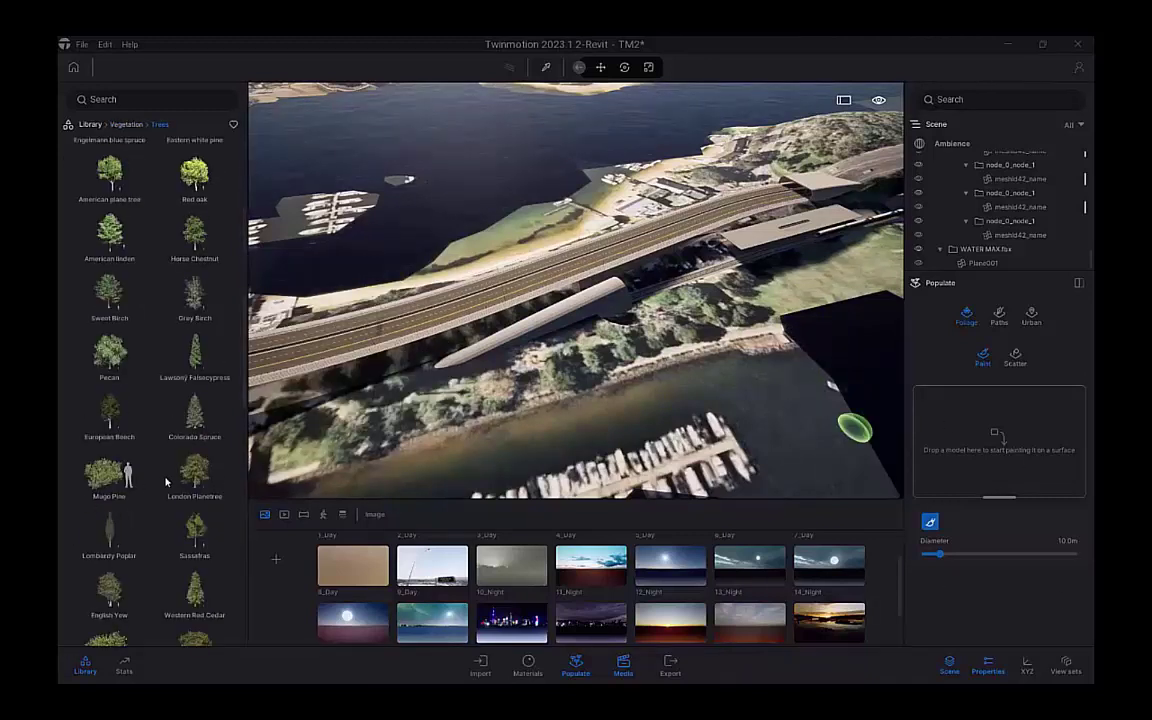
left_click_drag(199, 474, 979, 448)
mouse_move(191, 594)
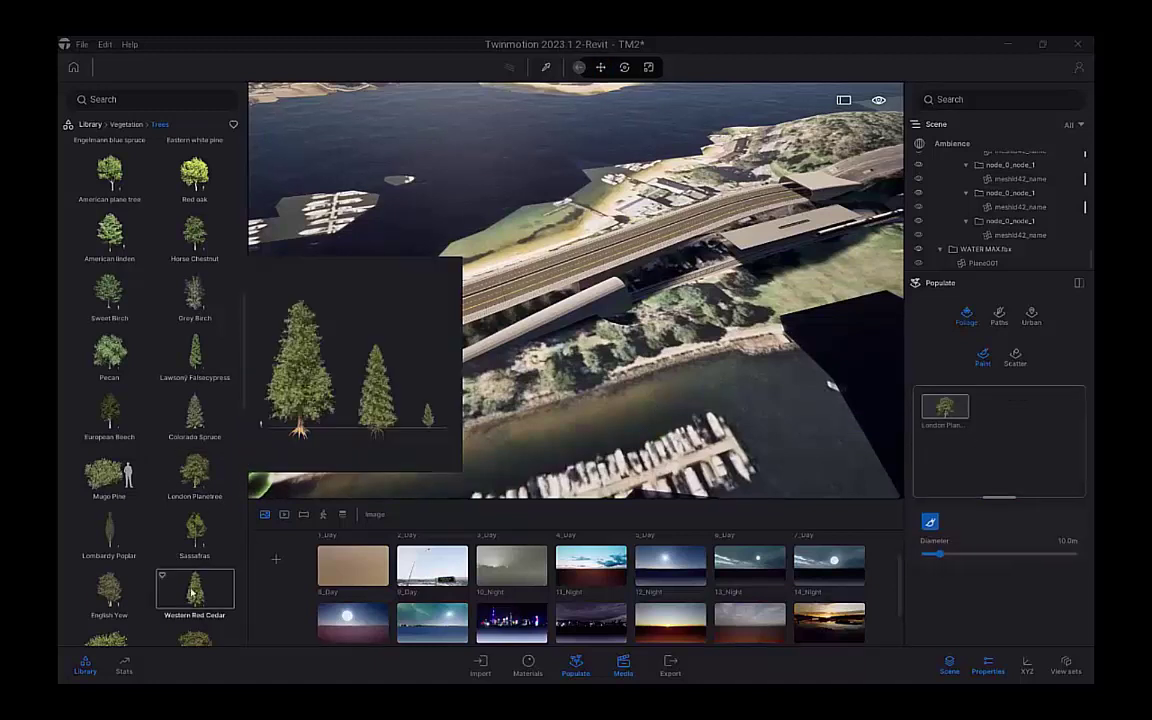
left_click_drag(191, 594, 990, 450)
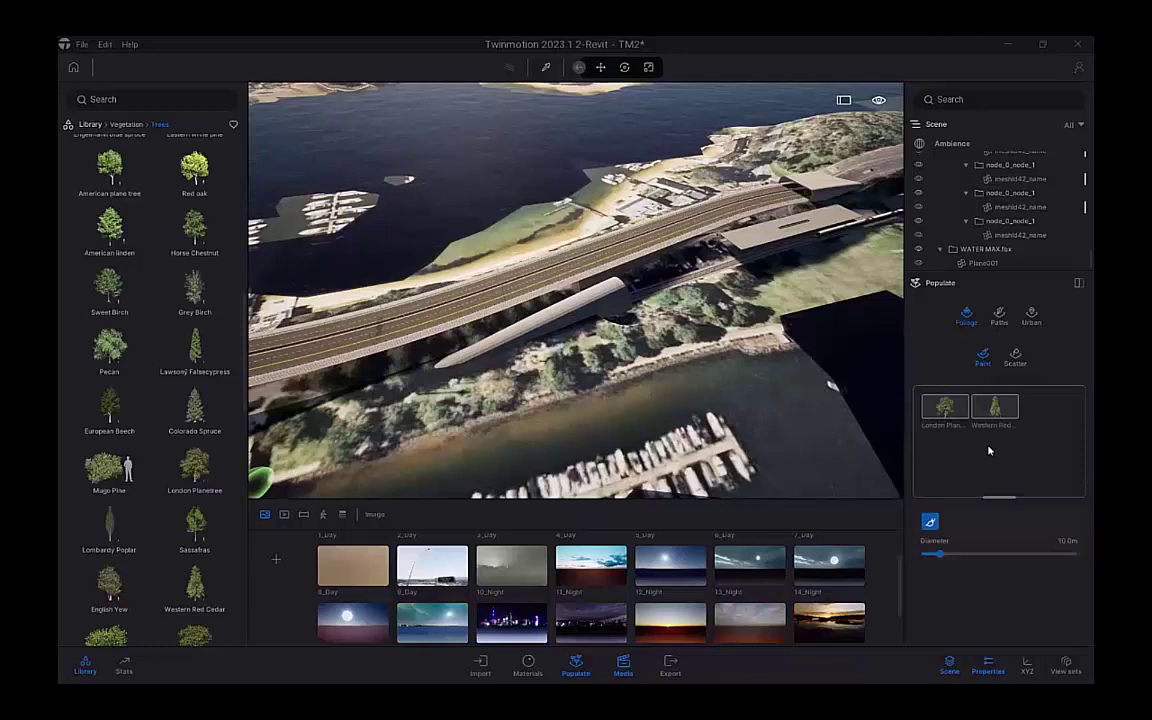
mouse_move(92, 596)
left_click_drag(98, 593, 1020, 453)
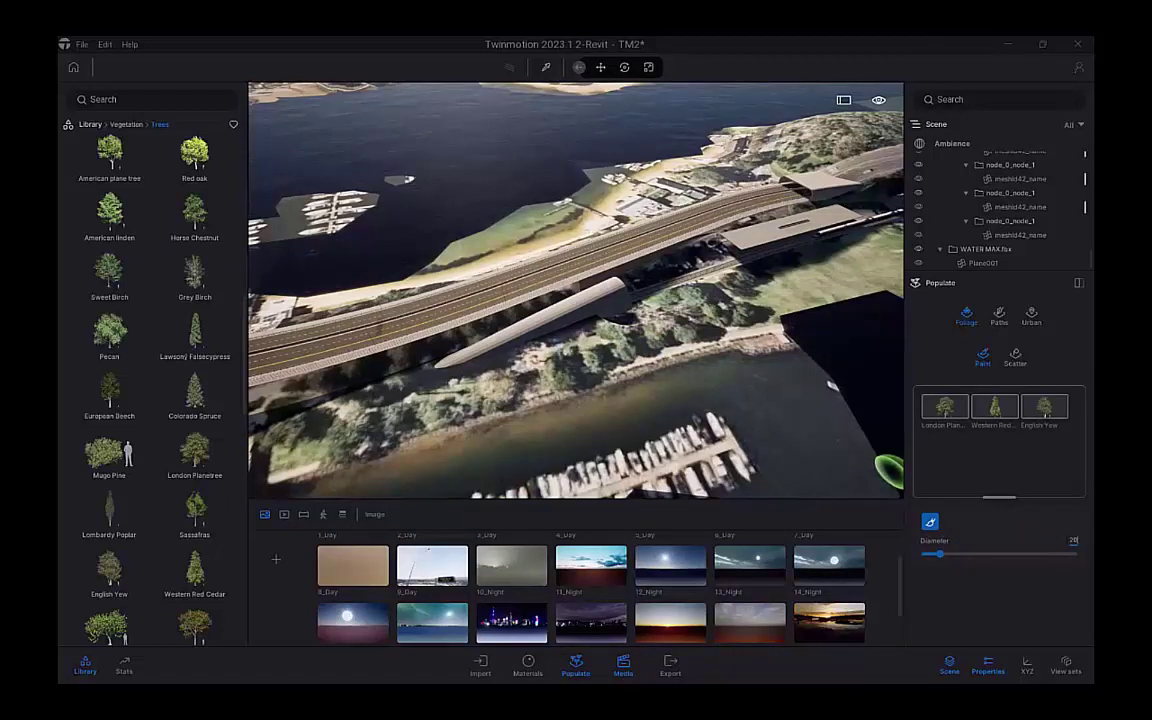
Set the vegetation brush diameter to 20 m and paint trees along the shore strip beside the bridge road
key("Return")
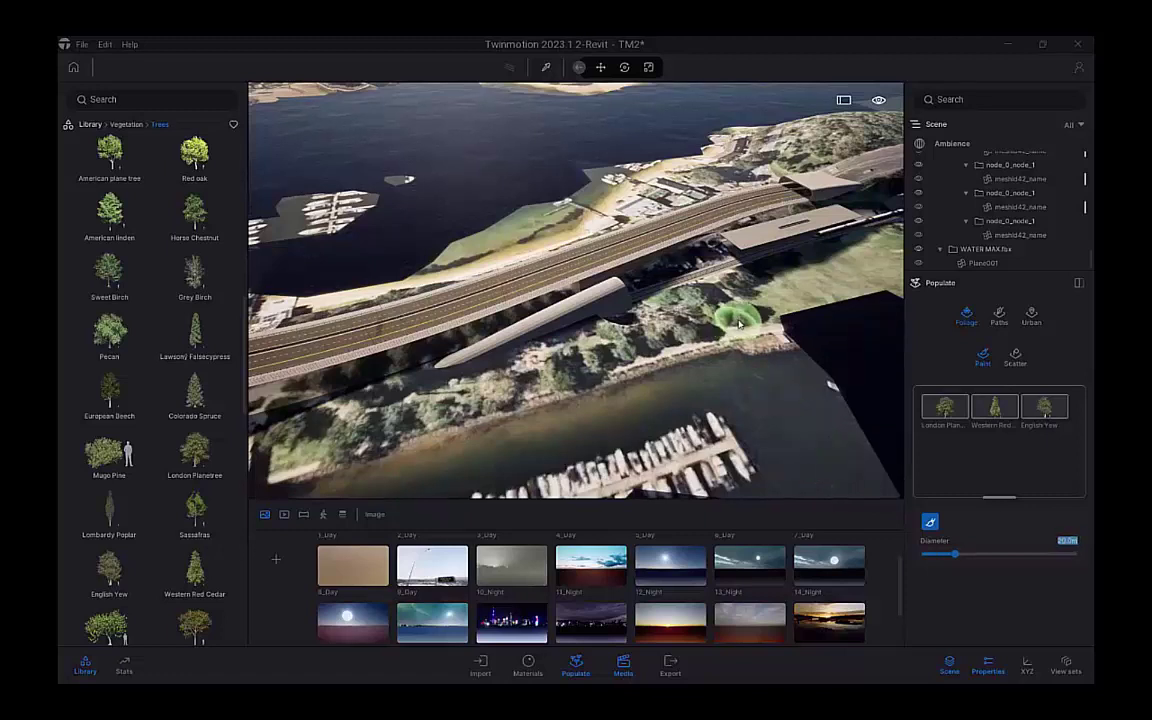
left_click(750, 320)
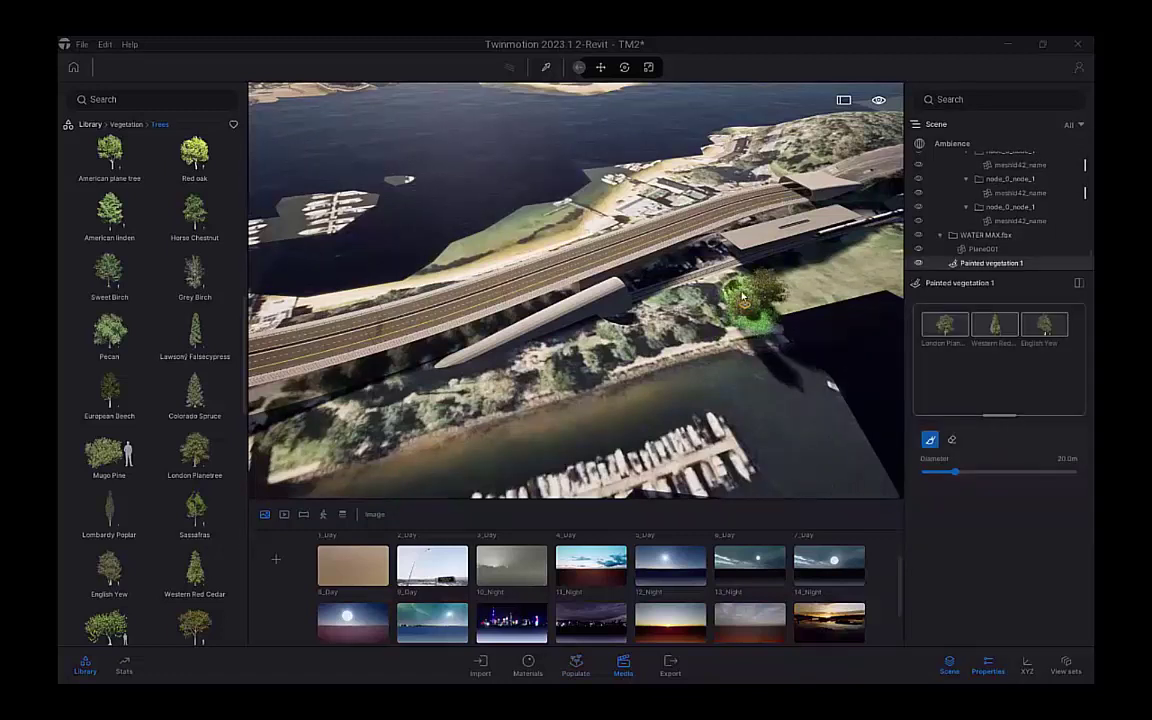
left_click_drag(730, 289, 670, 300)
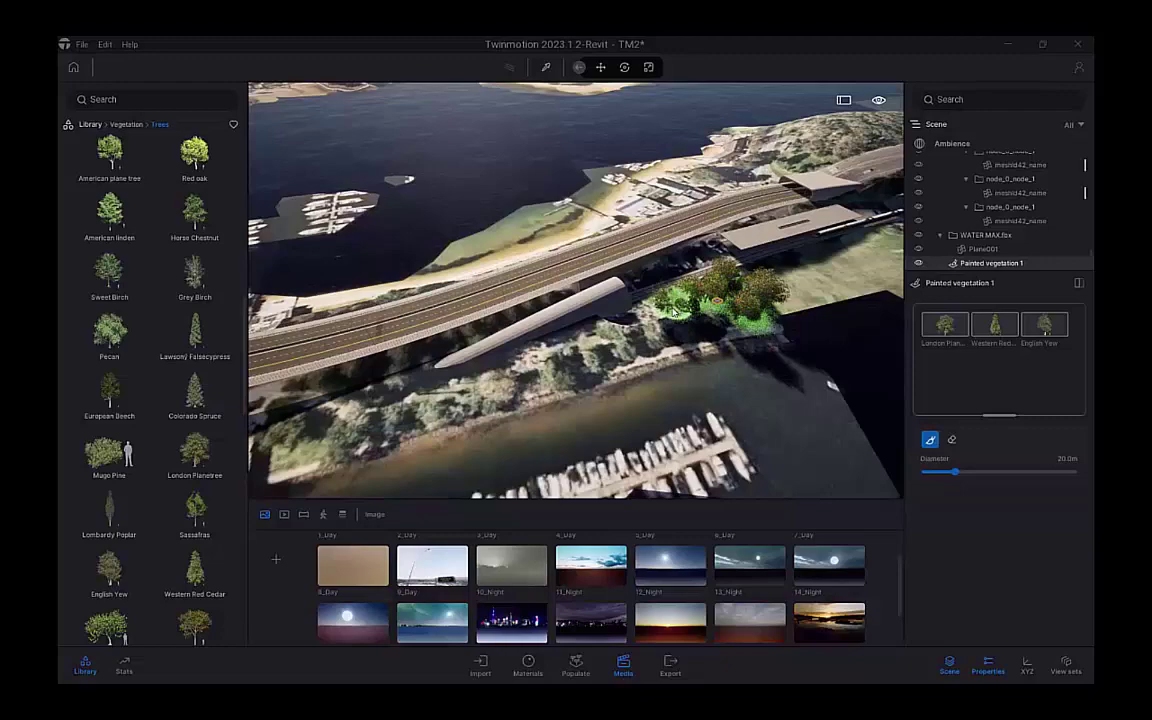
left_click_drag(670, 300, 685, 309)
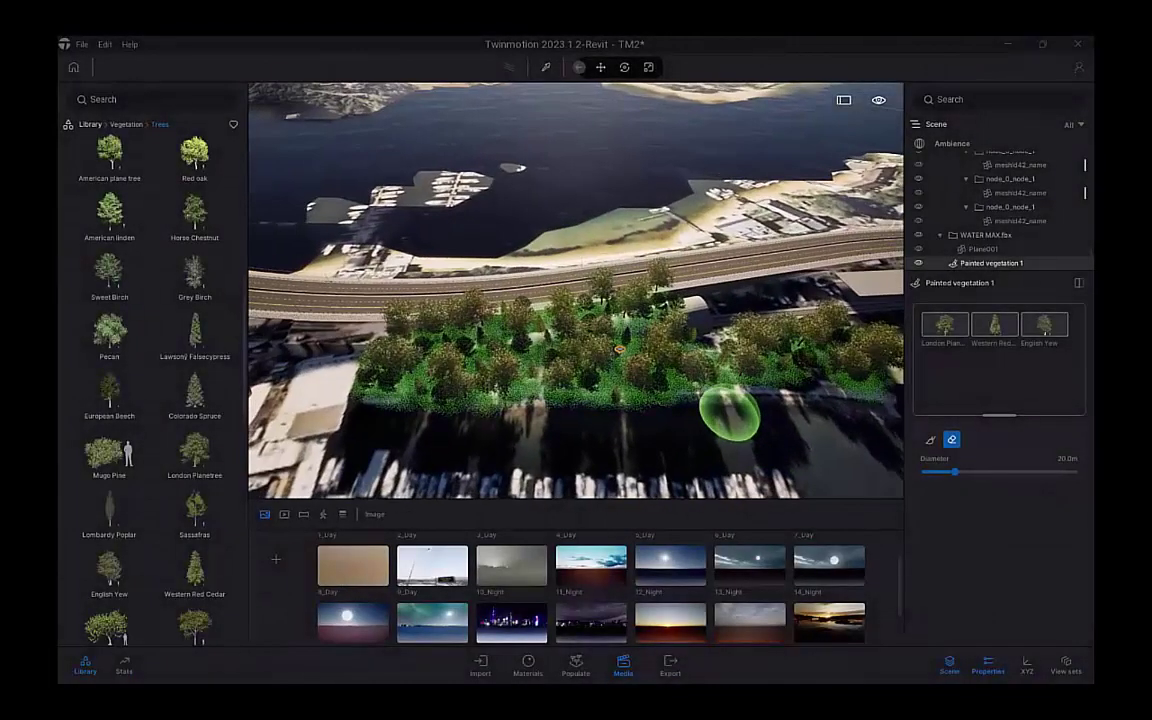
Erase the painted vegetation over the arched rail tunnel, reducing the eraser diameter to 10 m
middle_click_drag(730, 413, 732, 413, "shift")
key("Up")
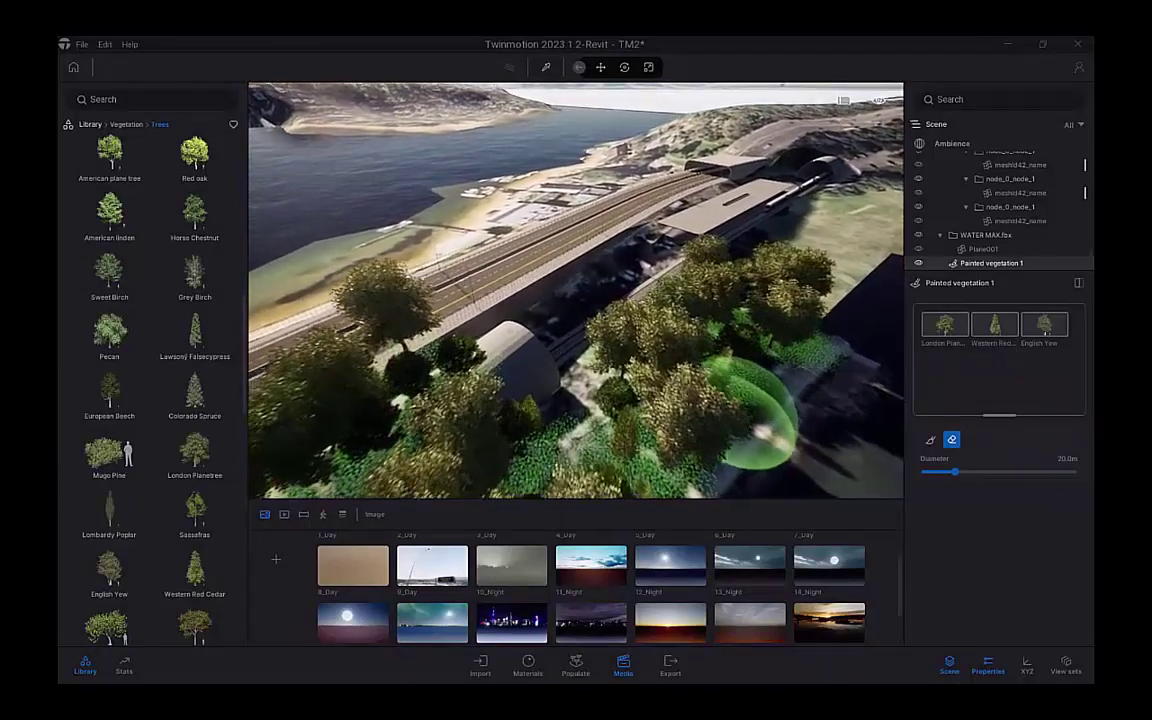
key("w")
right_click_drag(732, 413, 733, 411)
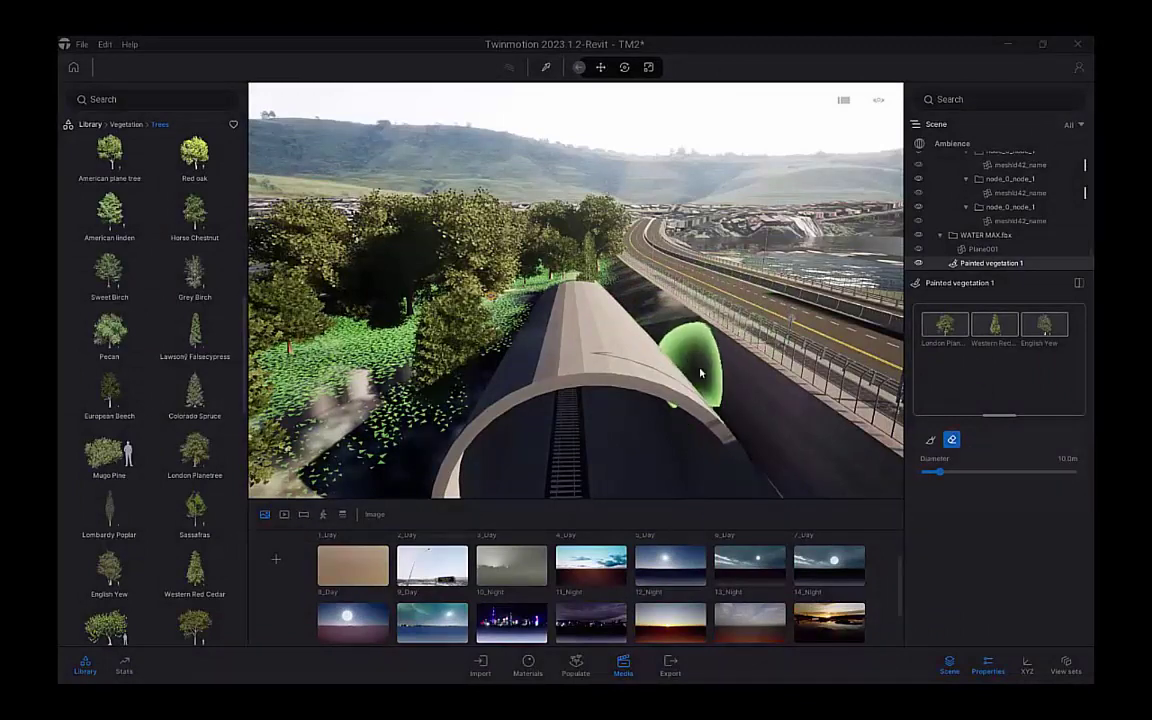
scroll(643, 335, "down", 8)
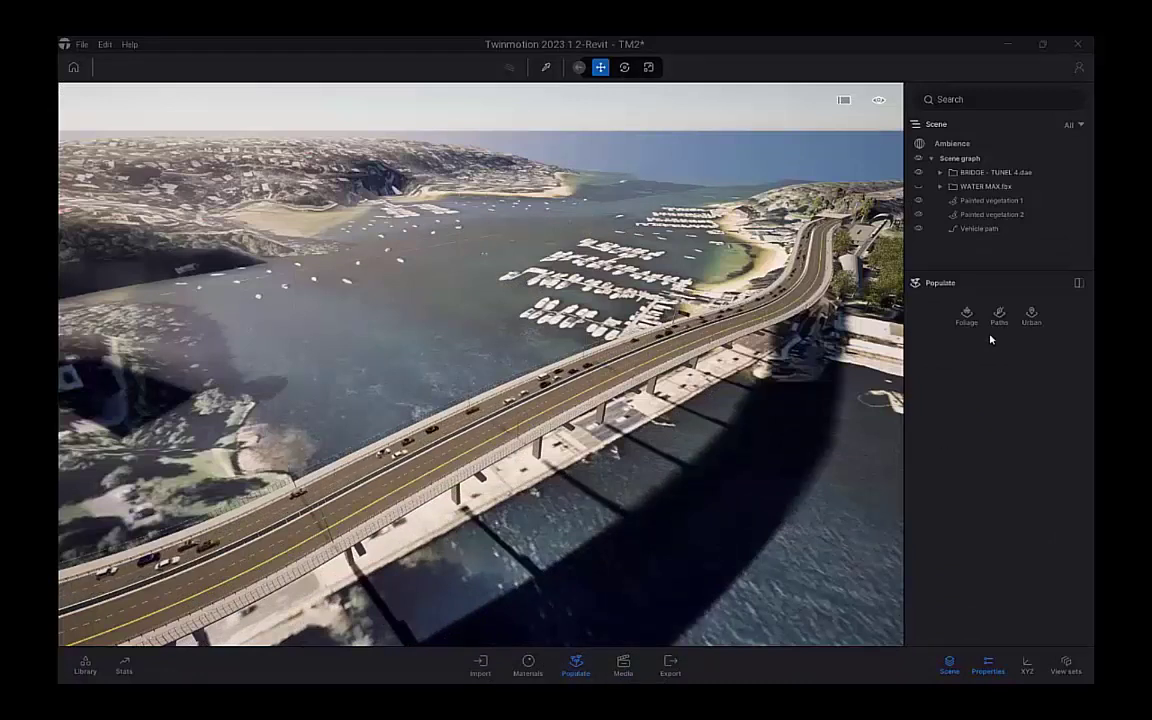
Draw a second vehicle path along the empty carriageway of the bridge, beside the double yellow line
left_click(998, 317)
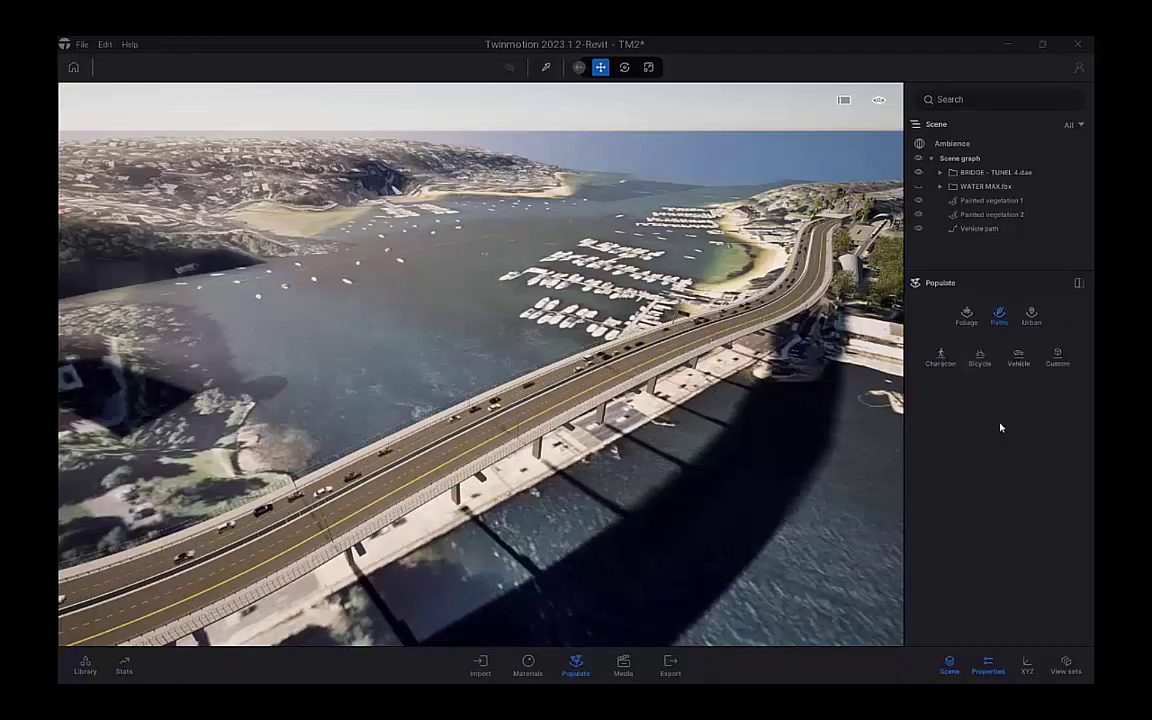
left_click(1020, 360)
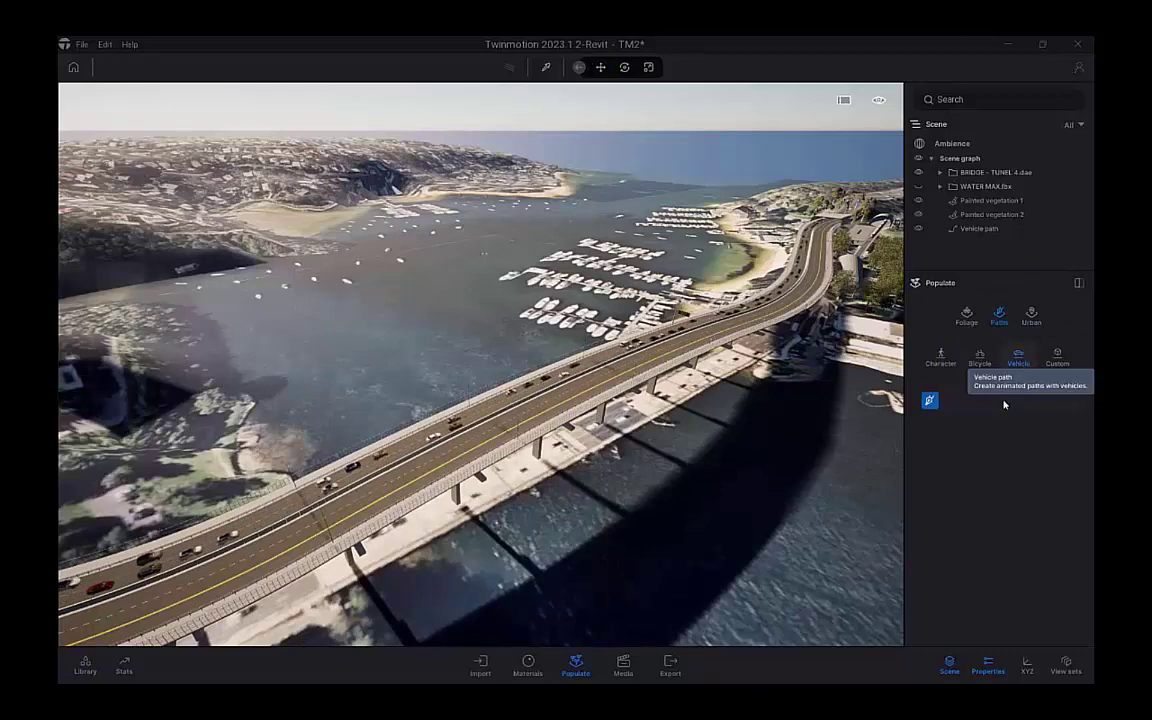
left_click(929, 405)
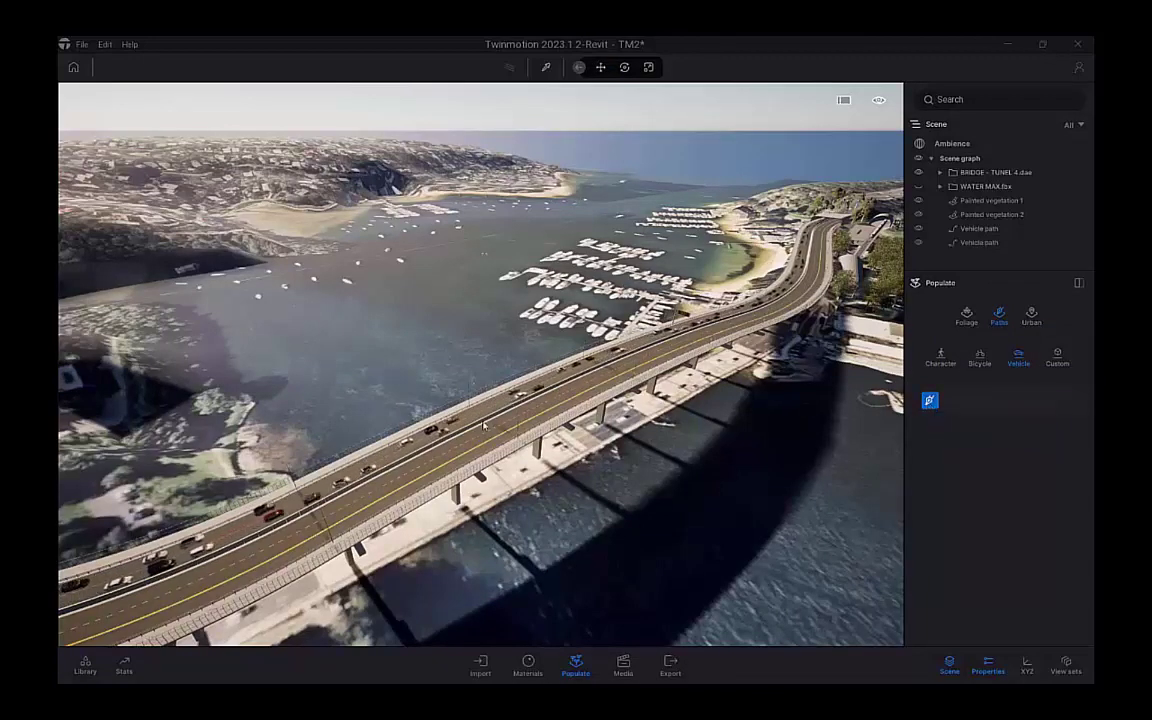
scroll(432, 482, "up", 4)
scroll(432, 483, "down", 2)
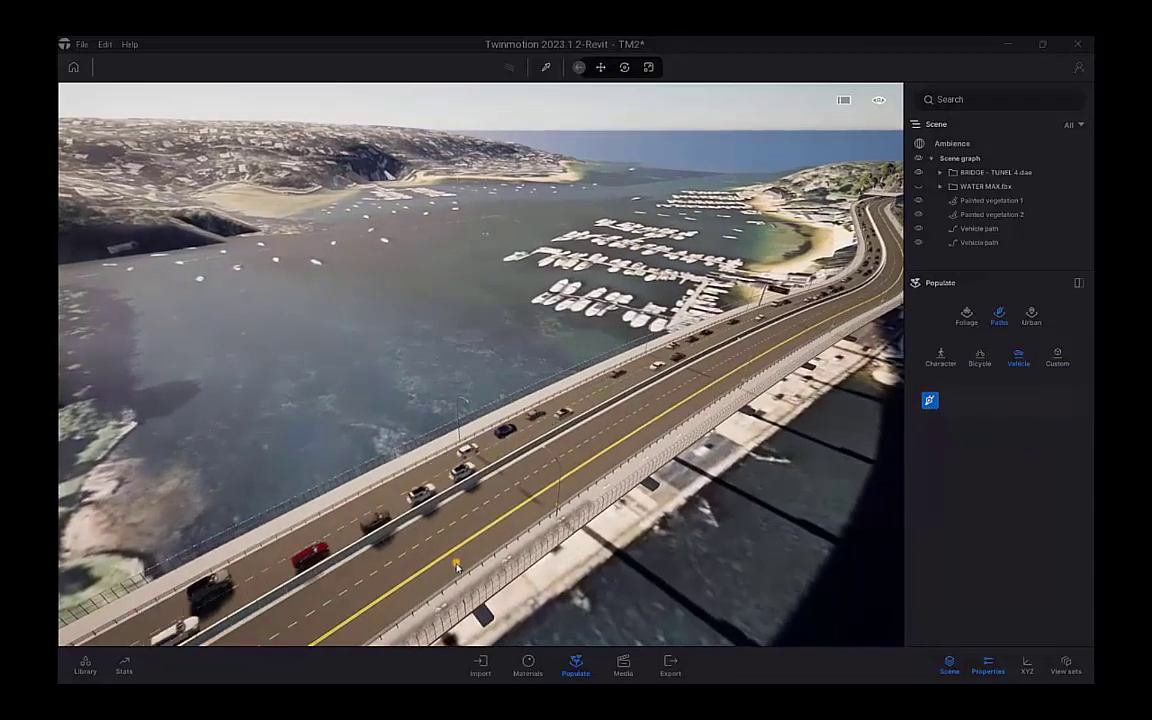
left_click(426, 557)
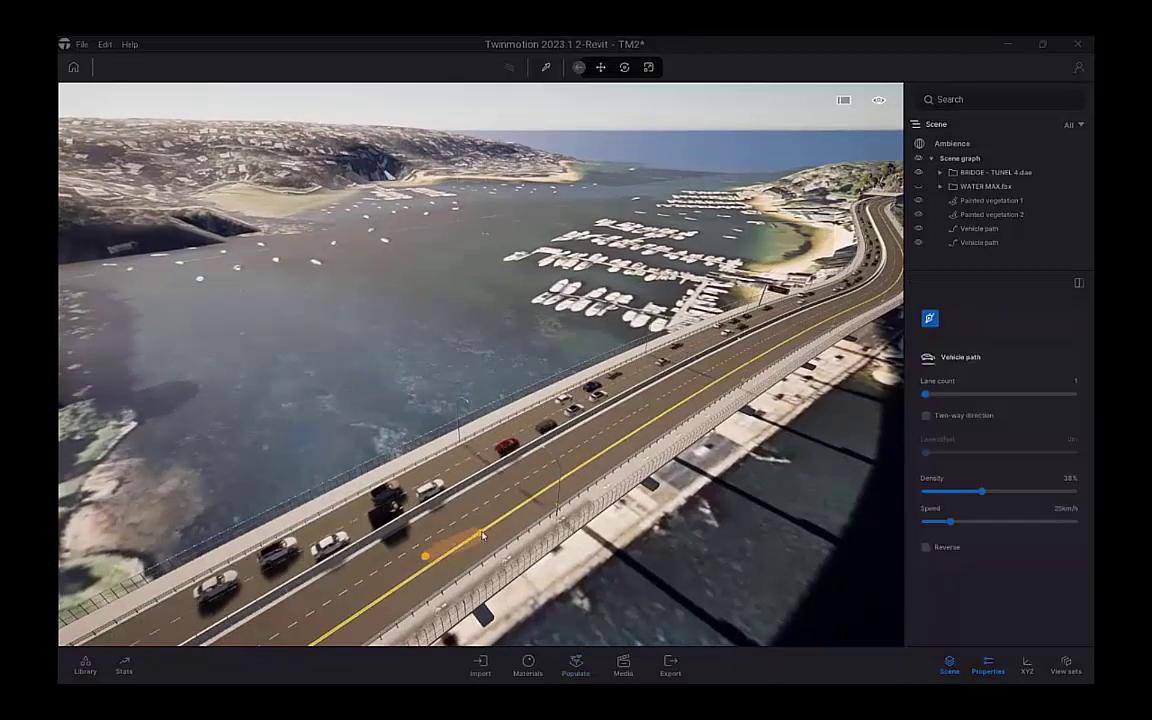
left_click(678, 394)
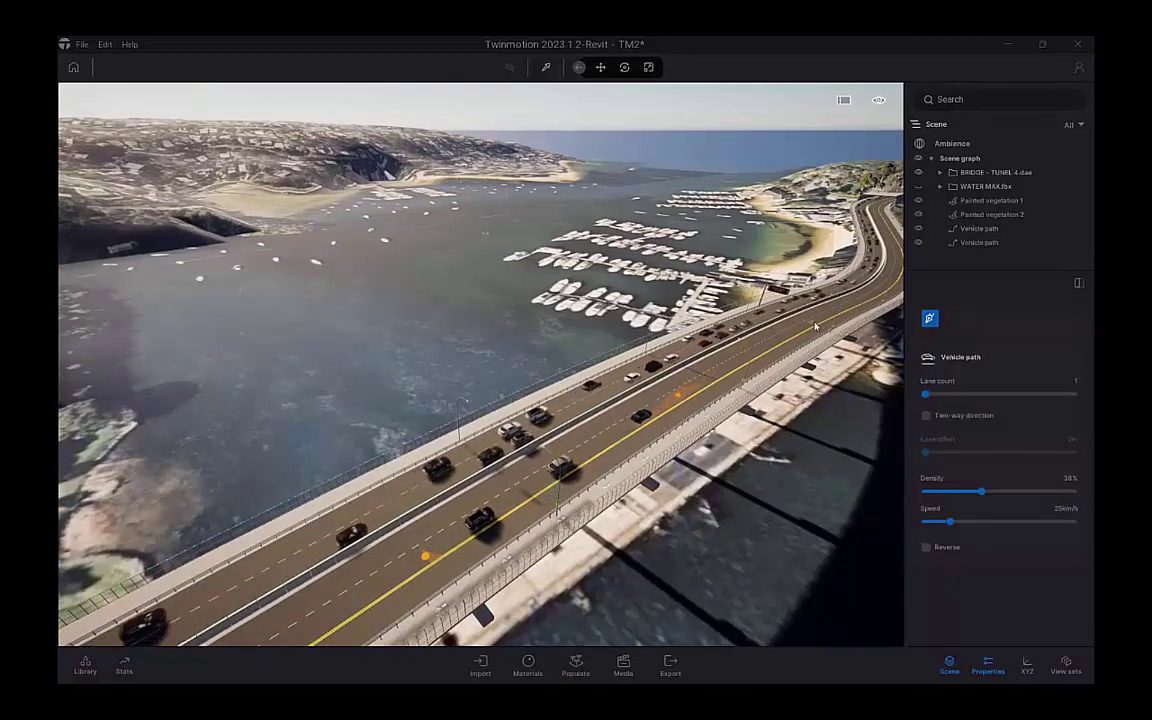
key("Escape")
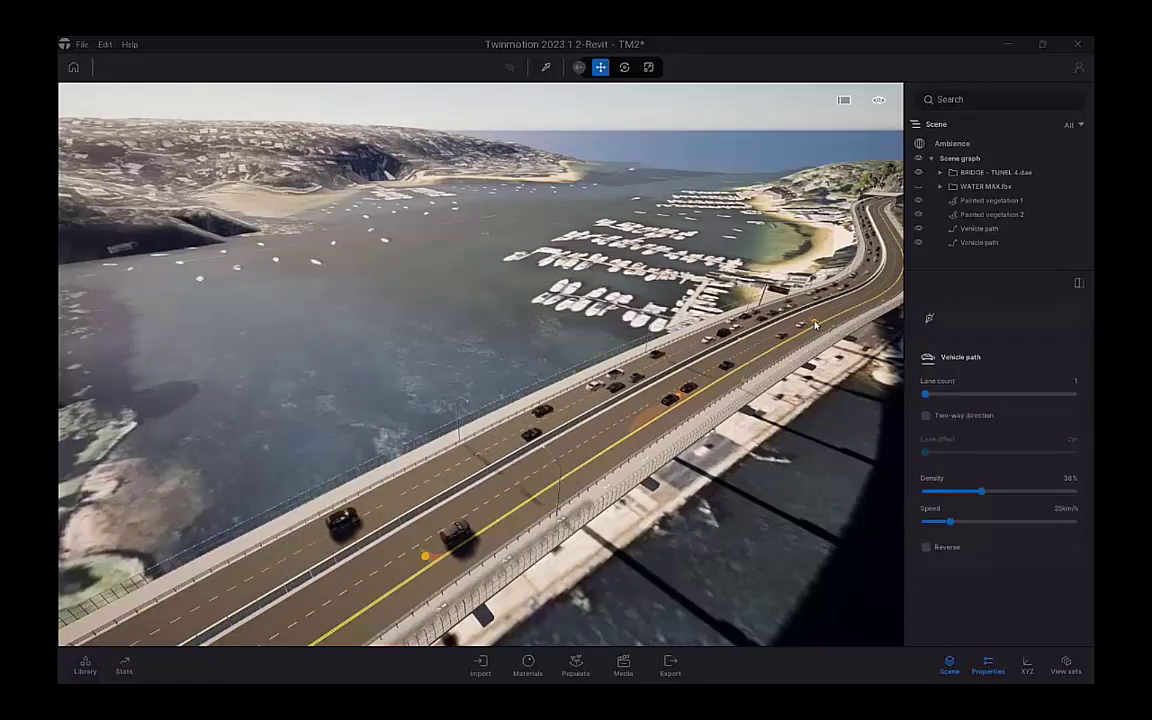
Give the new vehicle path 3 lanes, left-hand traffic, 100% density, reversed direction and a speed of 10 km/h
left_click(946, 396)
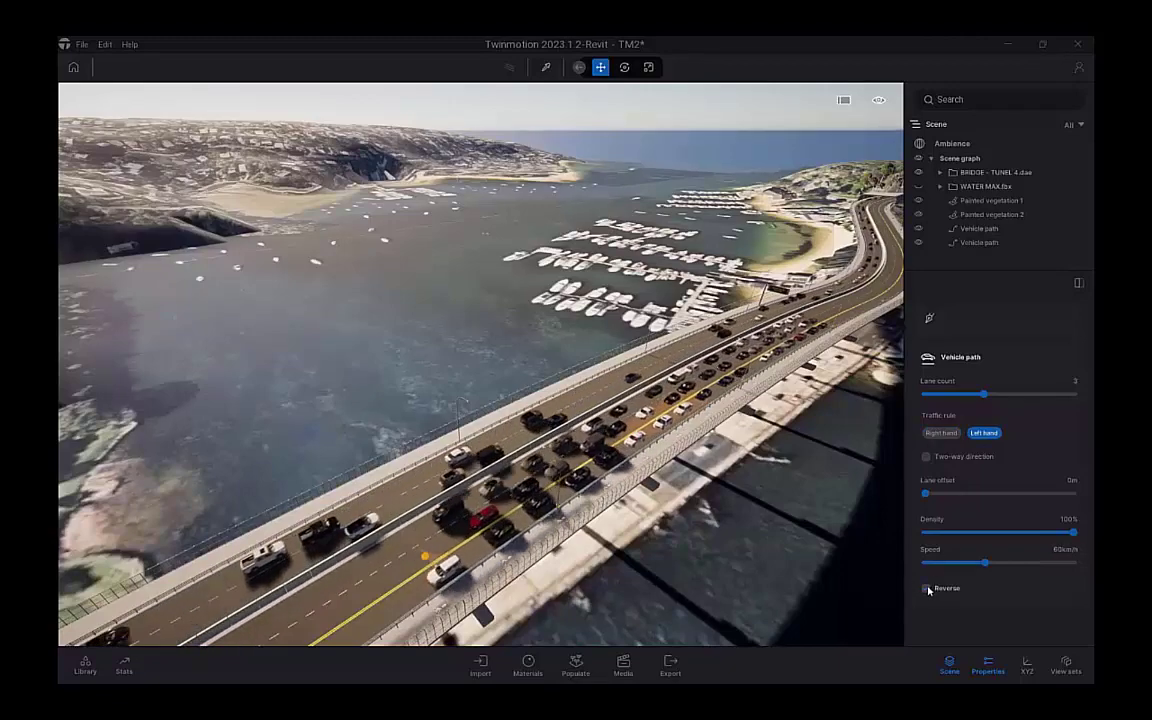
right_click_drag(669, 517, 765, 502)
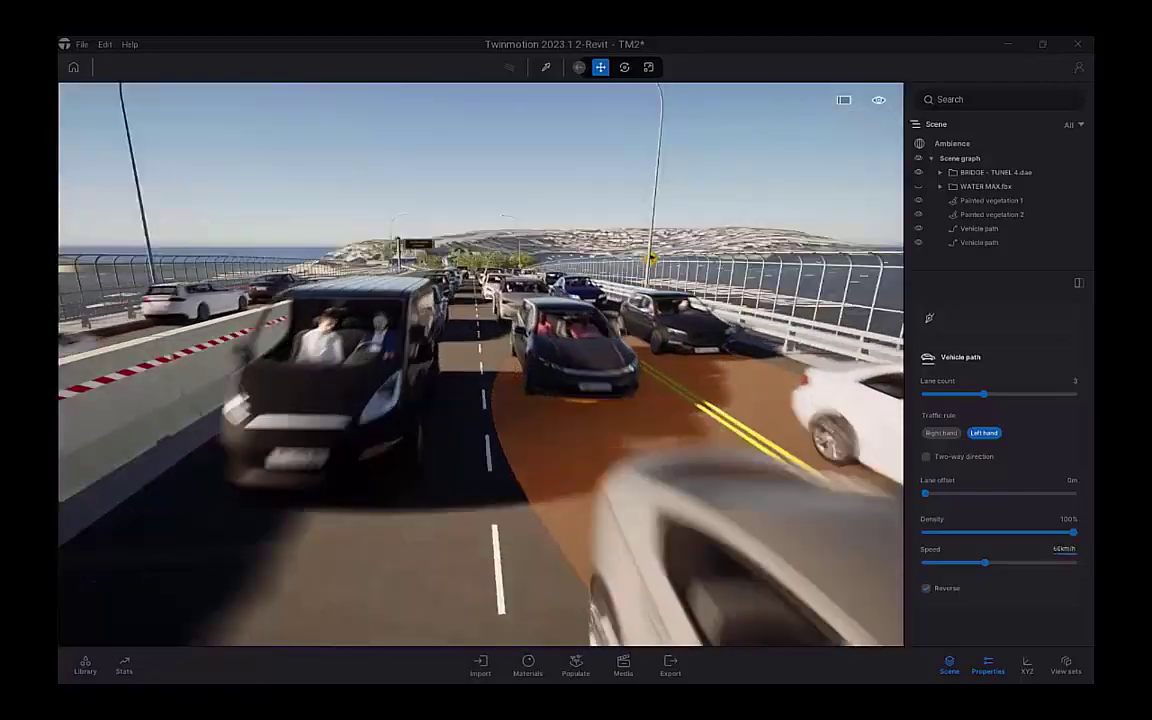
left_click(1066, 550)
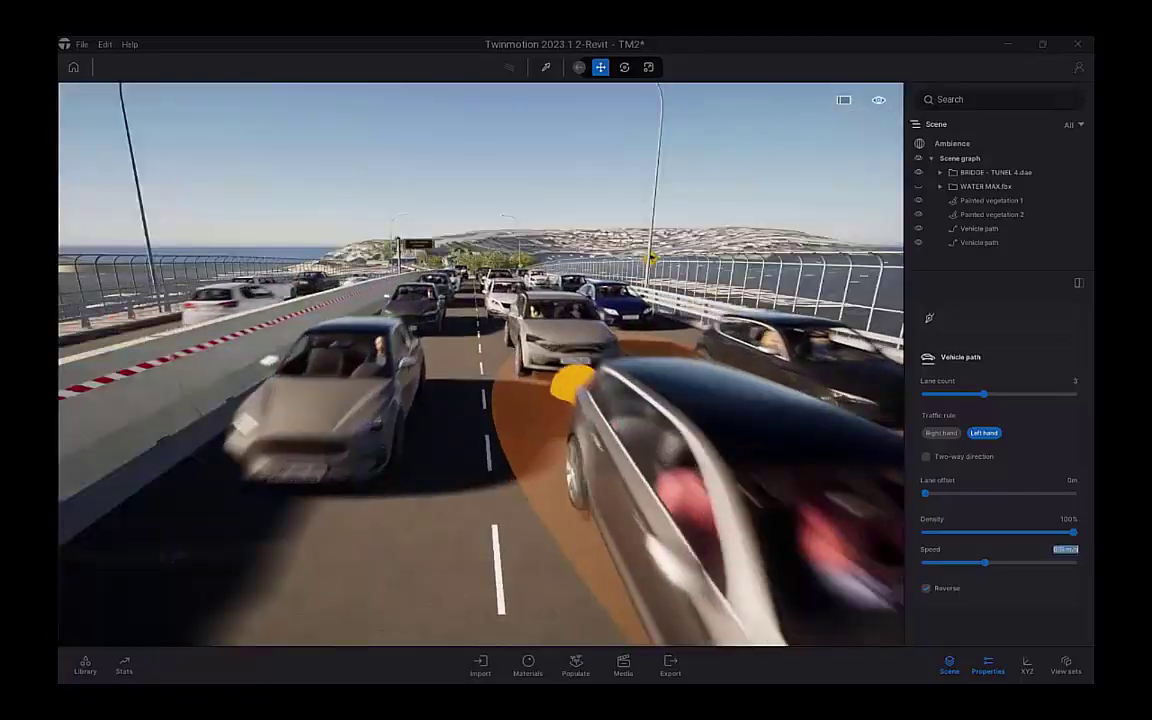
type("10")
key("Return")
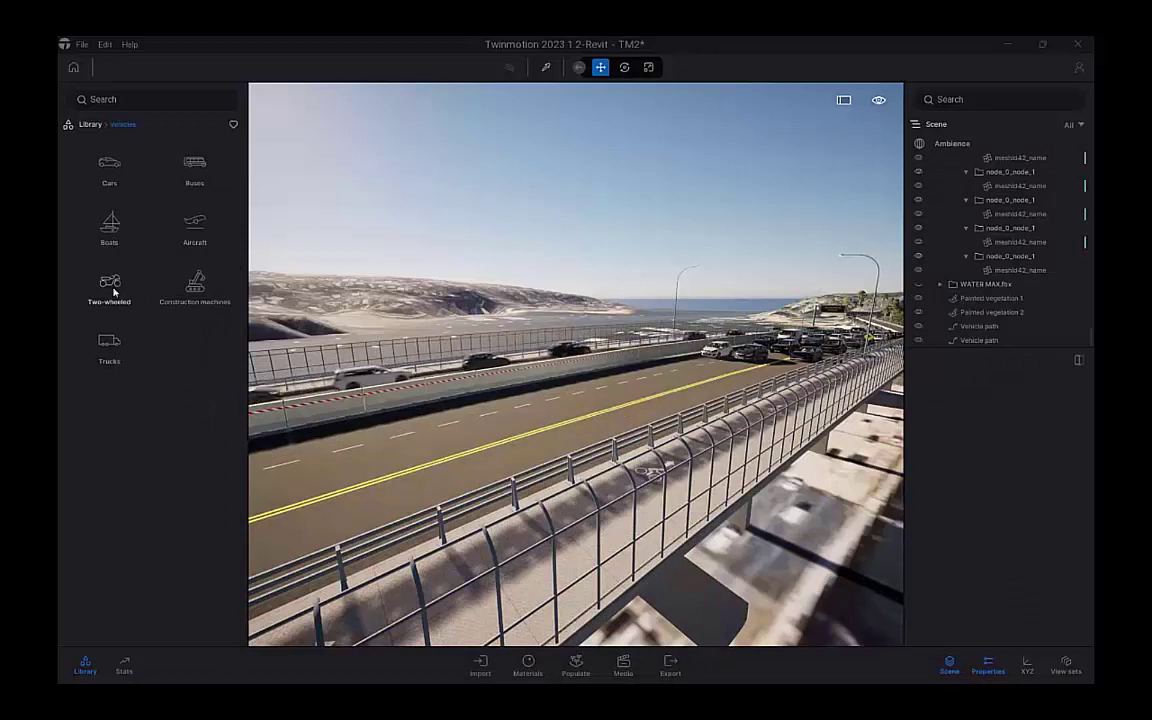
Place an EU Mixer Truck Animated from the construction machines on the bridge carriageway in front of the traffic
left_click(194, 285)
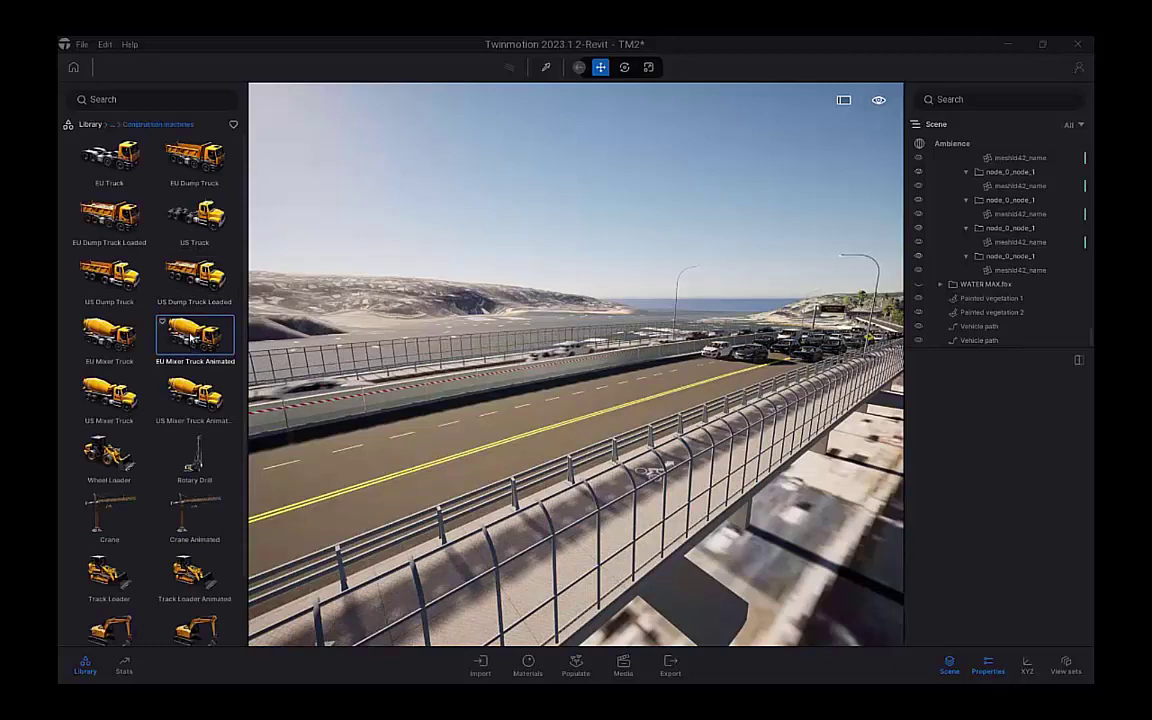
left_click_drag(190, 340, 590, 422)
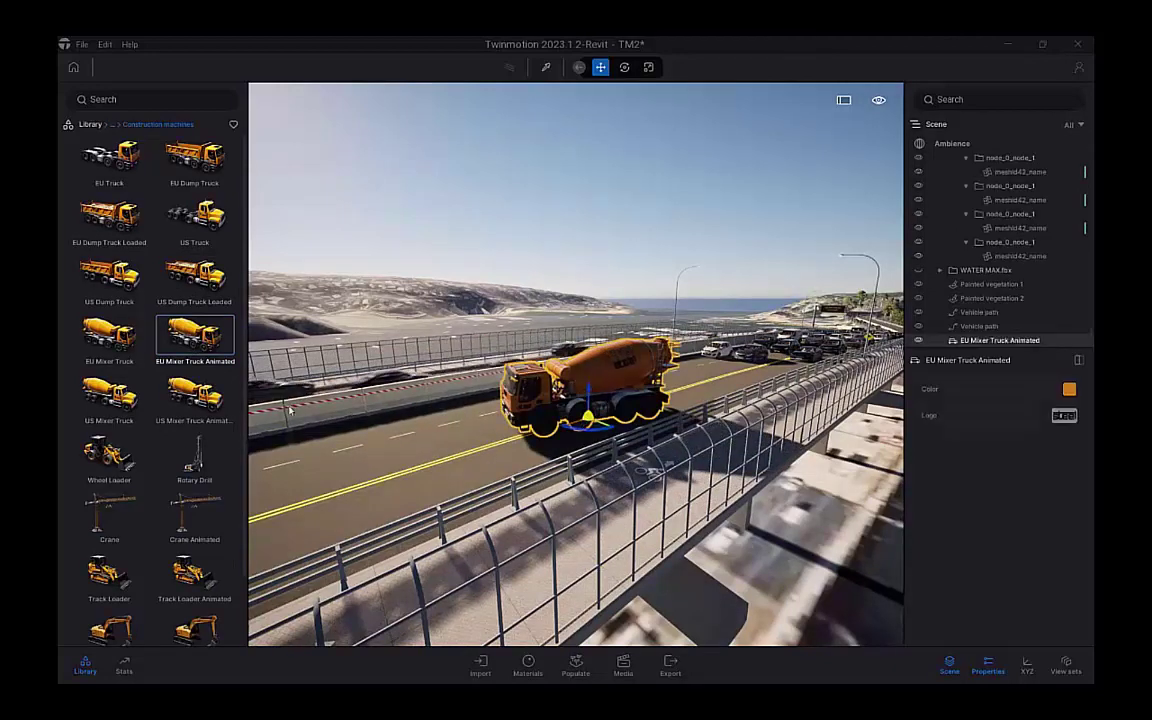
Place a Track Loader Animated from the construction machines on the bridge carriageway in front of the mixer truck
scroll(196, 420, "down", 1)
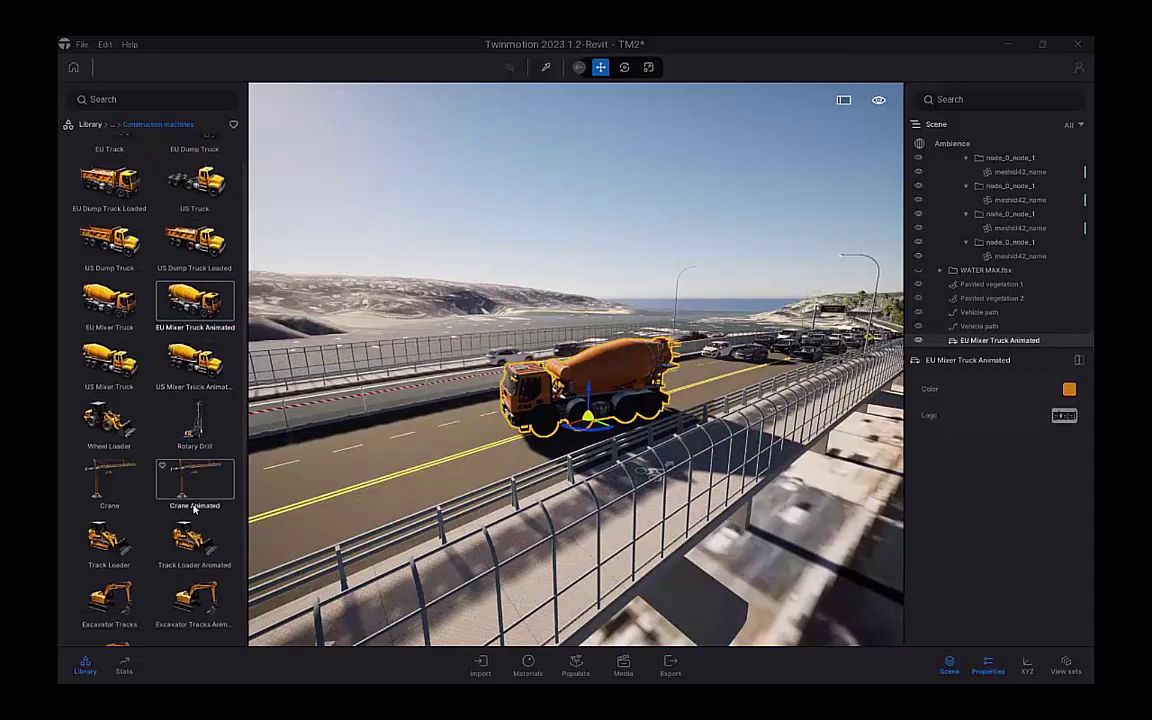
left_click_drag(197, 530, 302, 526)
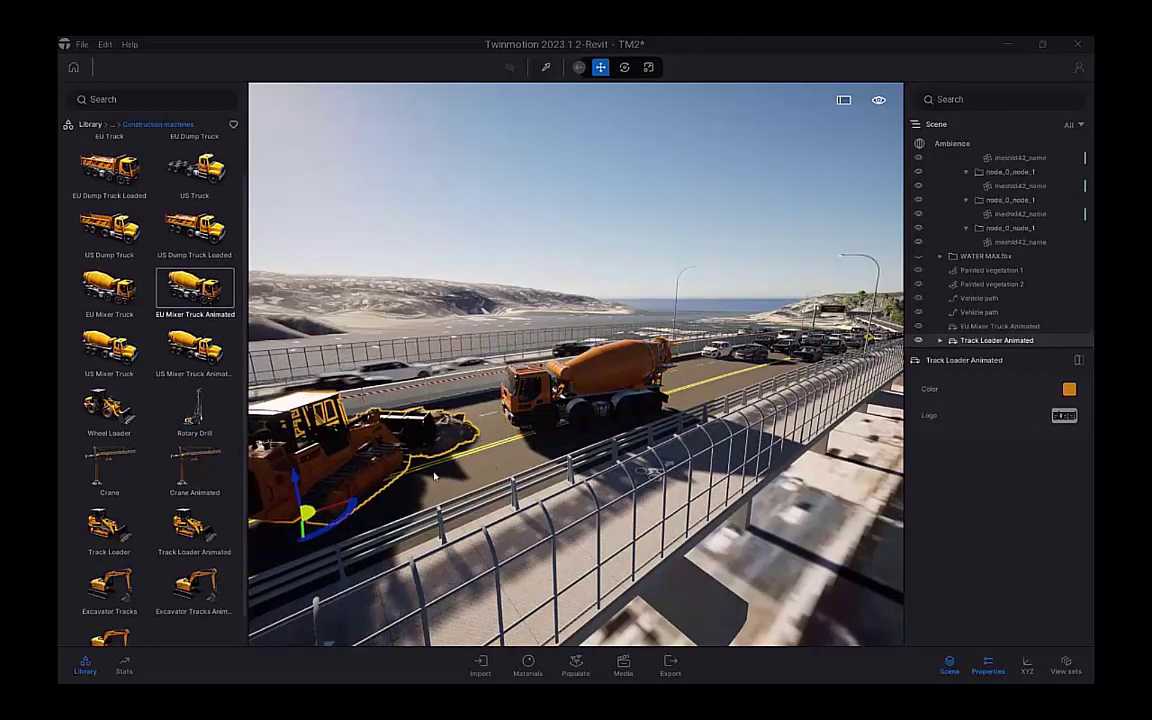
scroll(434, 476, "down", 3)
left_click_drag(354, 488, 304, 507)
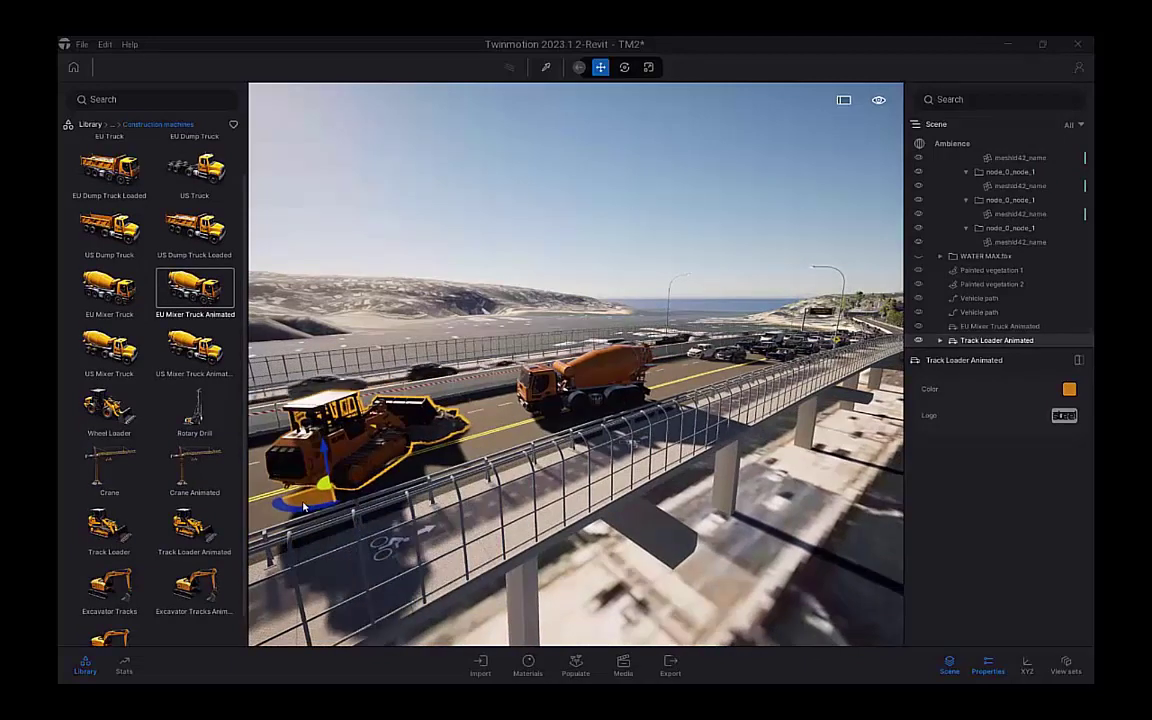
Place the Brian Worker from the animated humans on the carriageway in front of the mixer truck
left_click(92, 125)
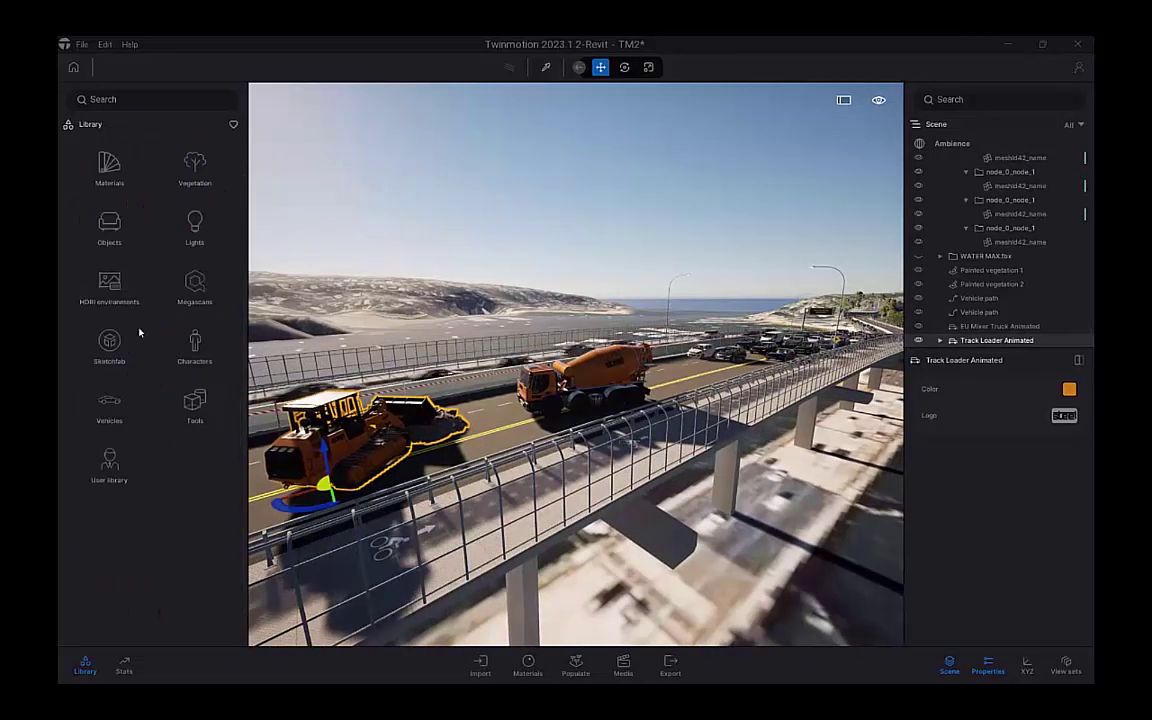
left_click(188, 345)
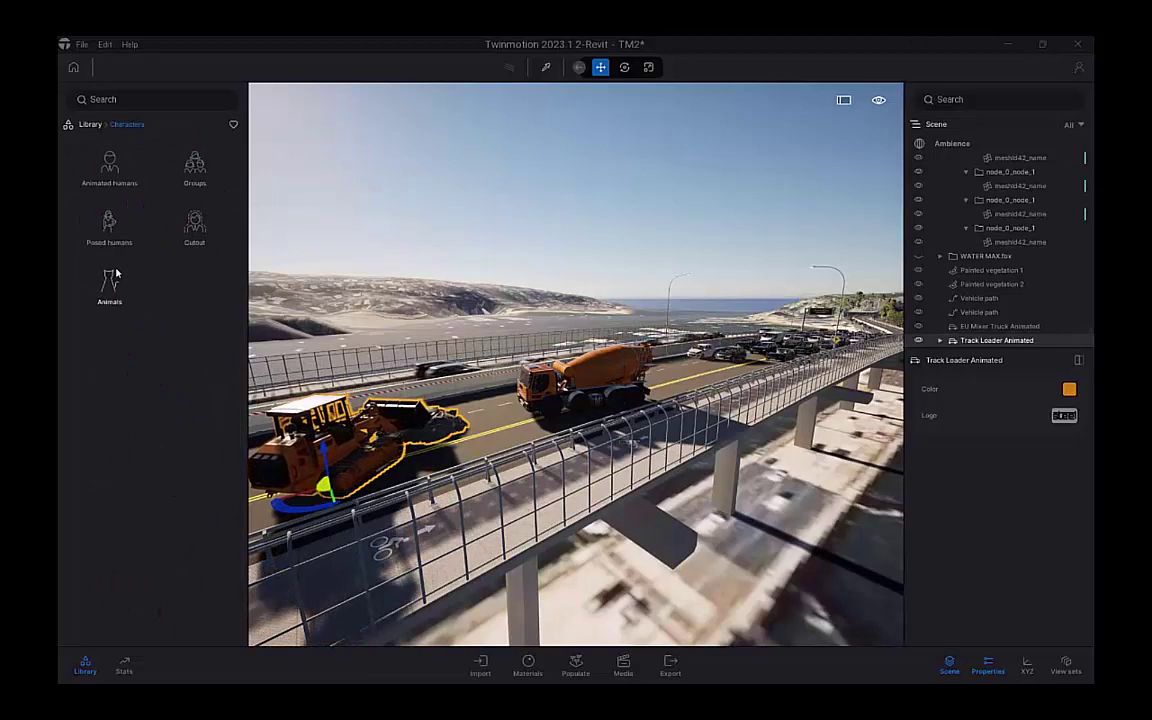
left_click(104, 170)
scroll(185, 355, "down", 5)
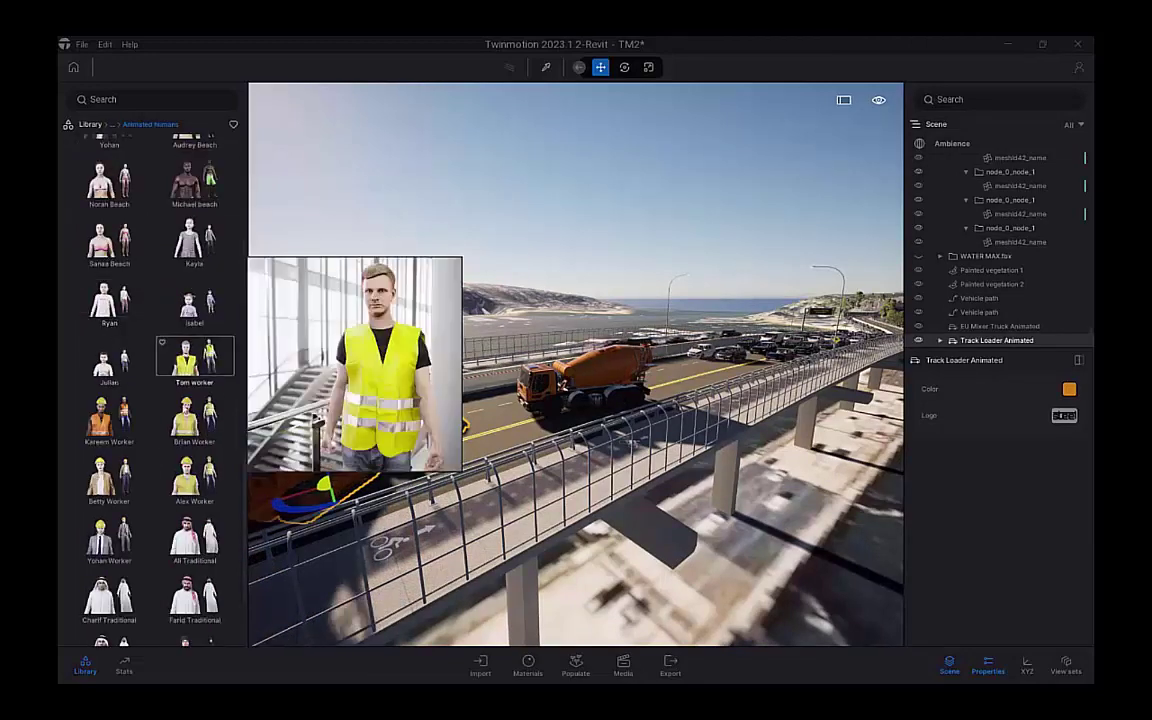
left_click_drag(194, 415, 497, 408)
Place the Alex Worker on the double yellow line near the first worker and frame the view on him
mouse_move(219, 482)
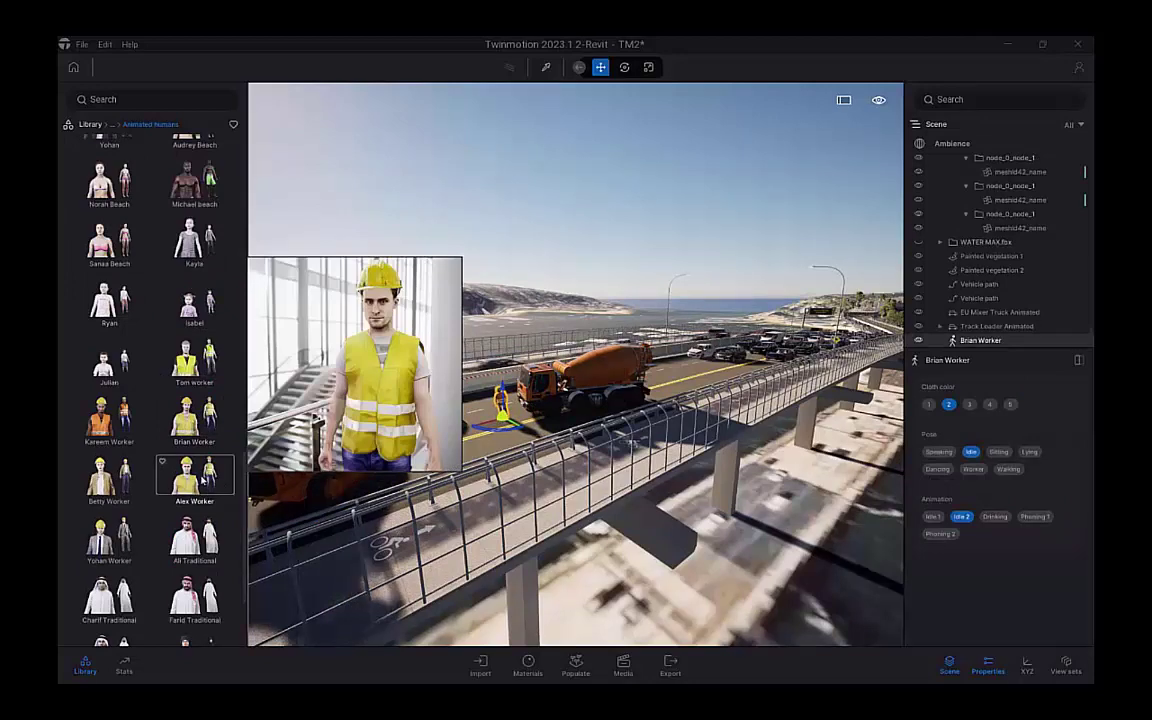
left_click_drag(203, 482, 490, 436)
key("f")
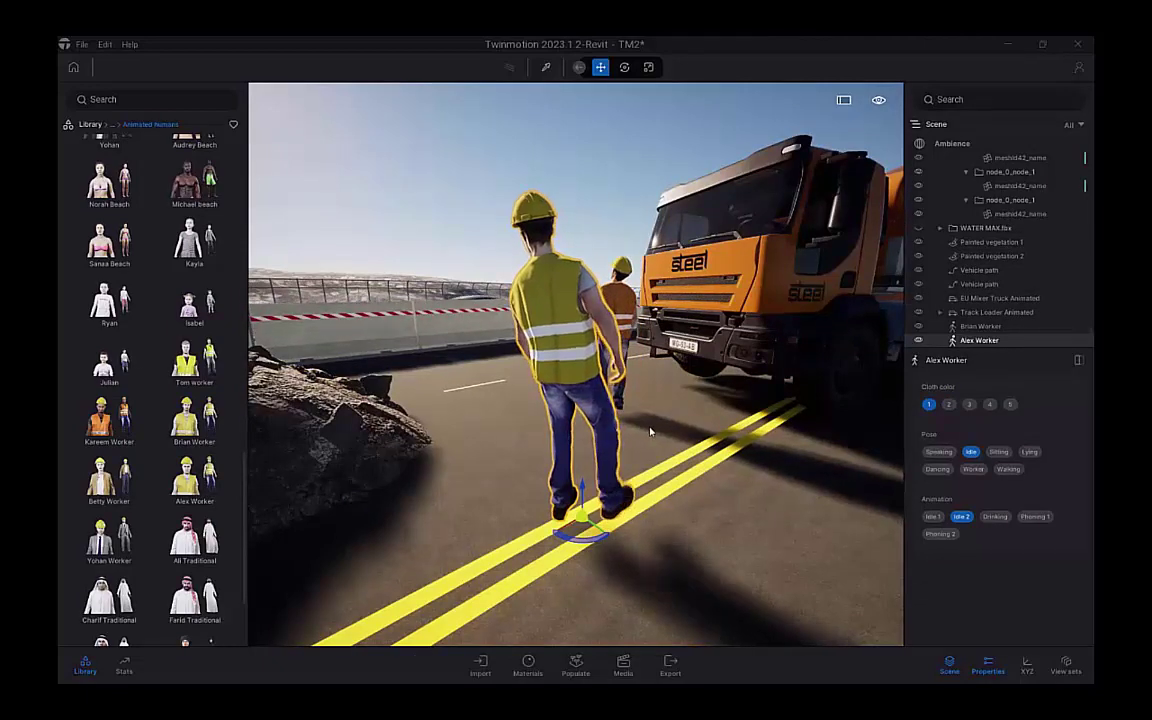
Try cloth colors 1 and 4 on the Brian Worker and settle on cloth color 5
right_click_drag(651, 431, 636, 431)
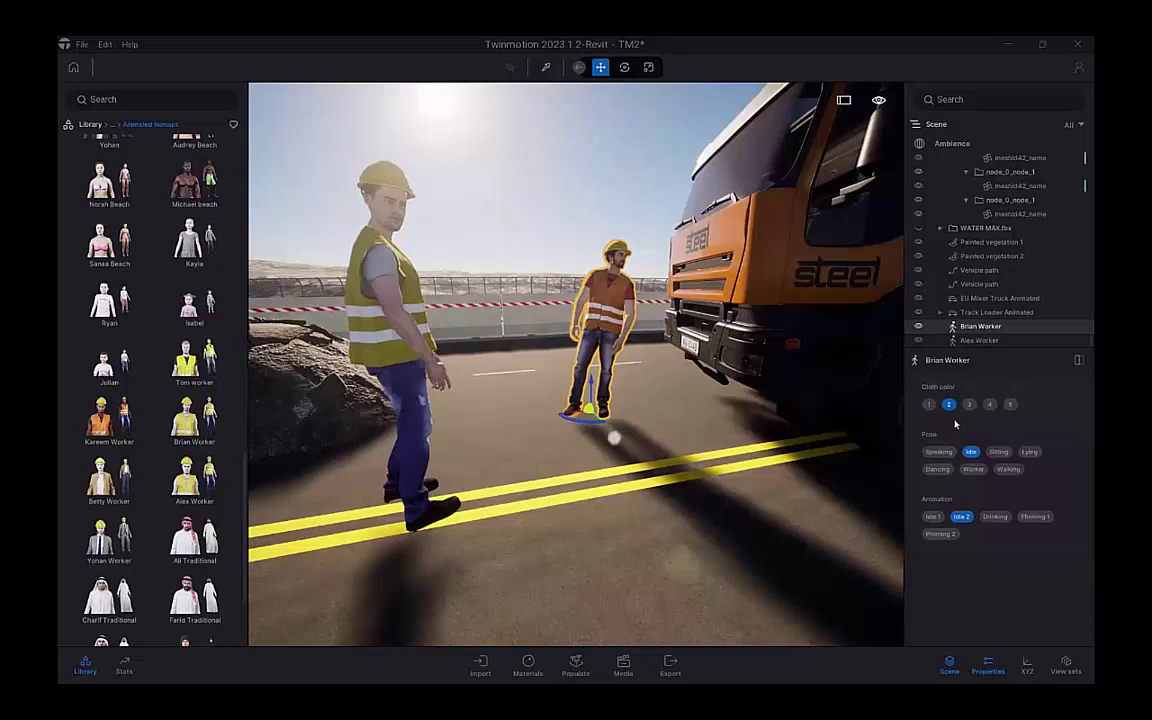
left_click(929, 404)
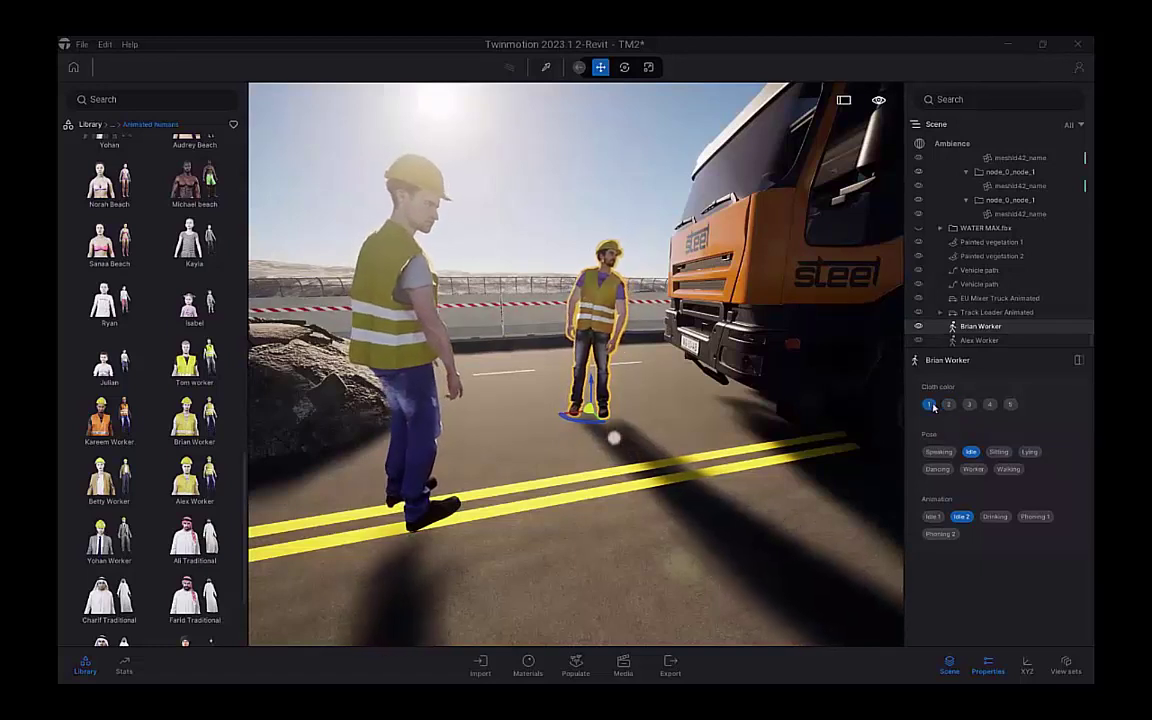
left_click(990, 404)
left_click(1011, 404)
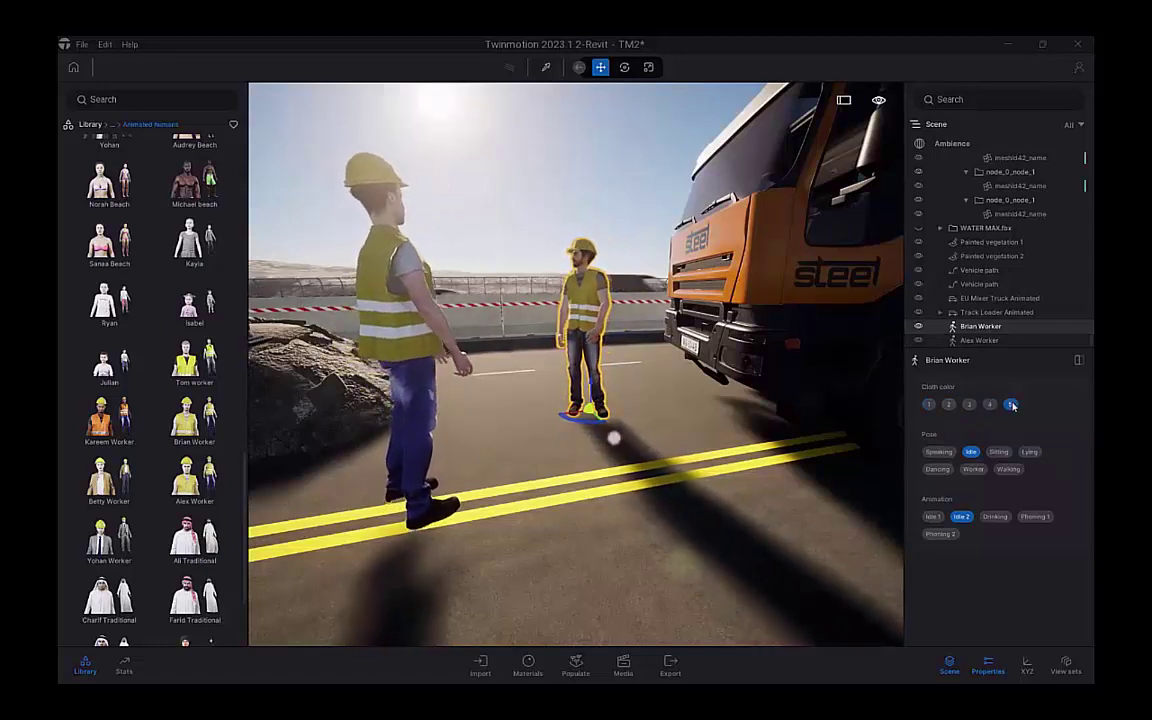
Try the Speaking, Sitting and Lying poses on the Brian Worker
left_click(939, 452)
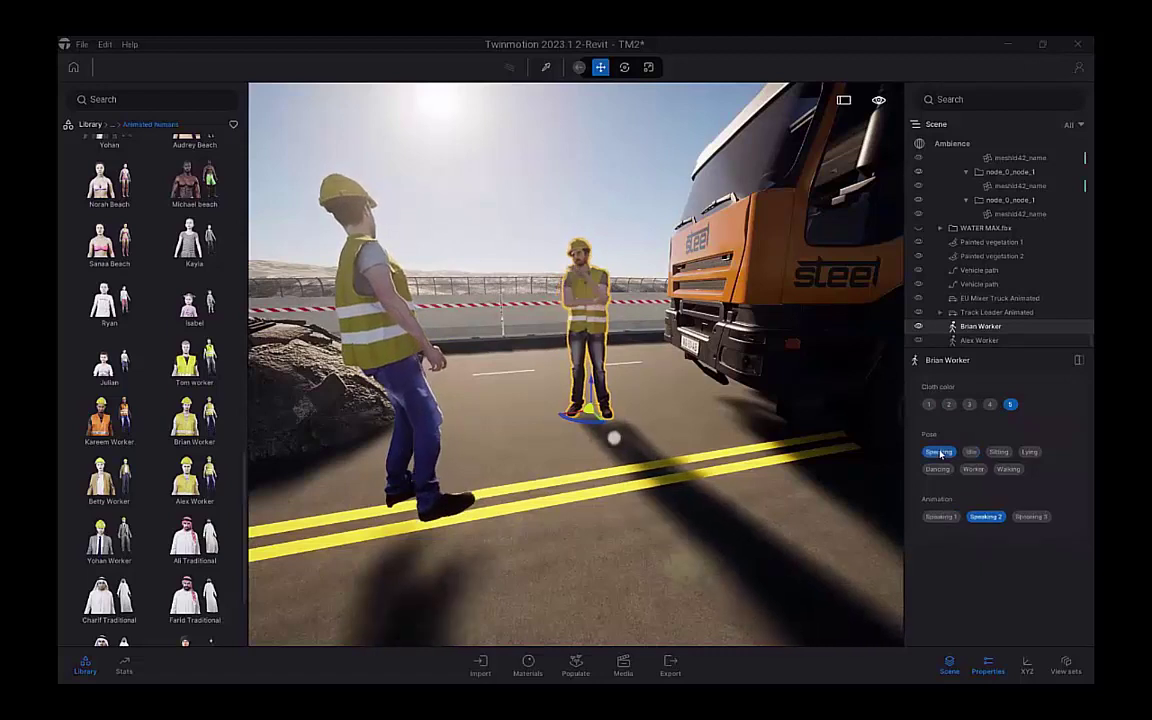
left_click(998, 453)
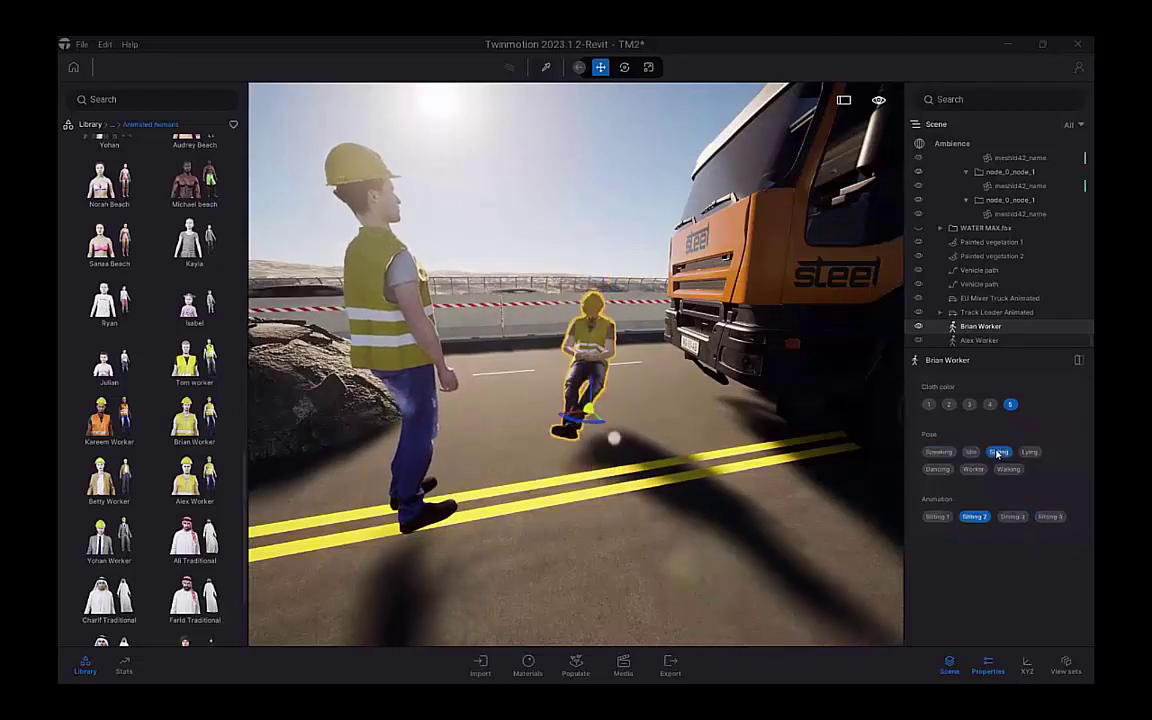
left_click(1031, 452)
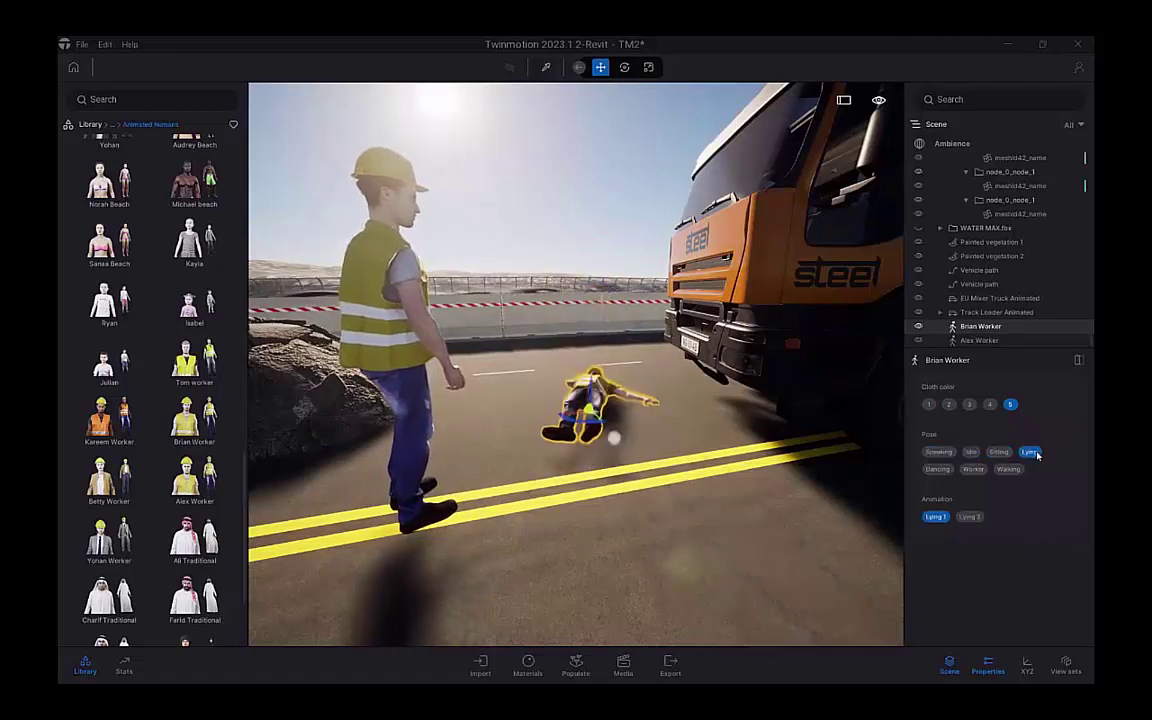
Give the Brian Worker the Dancing pose, trying its animations and settling on Dancing 4
left_click(938, 469)
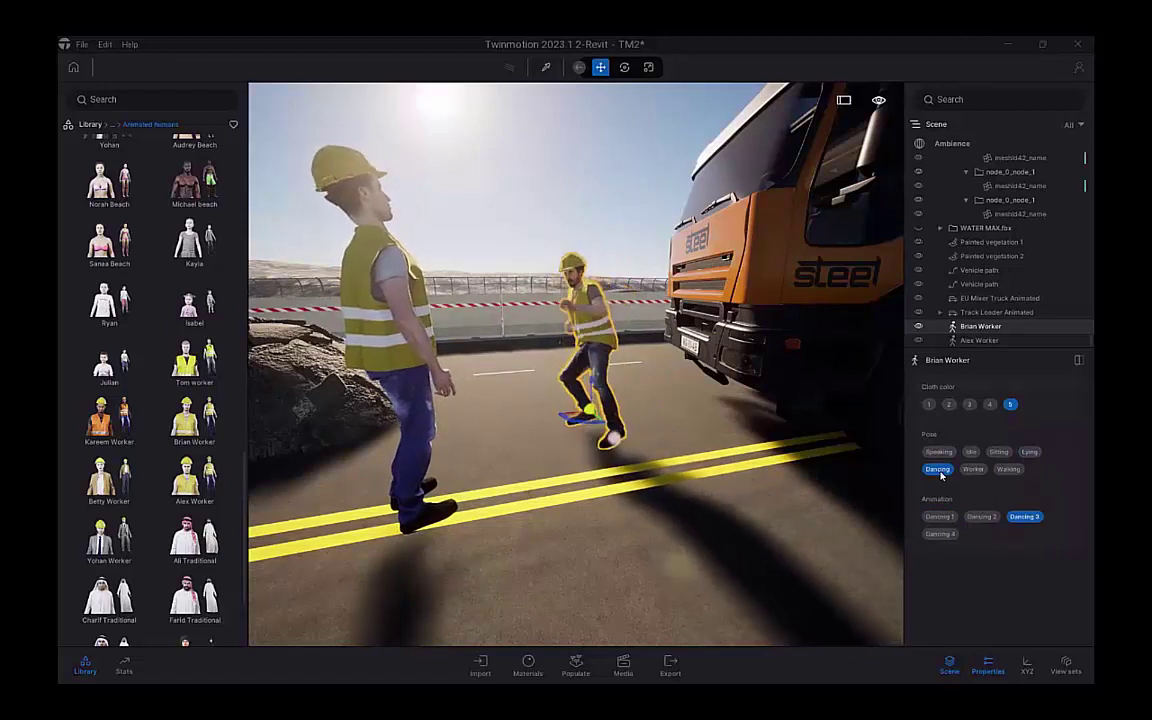
left_click(949, 517)
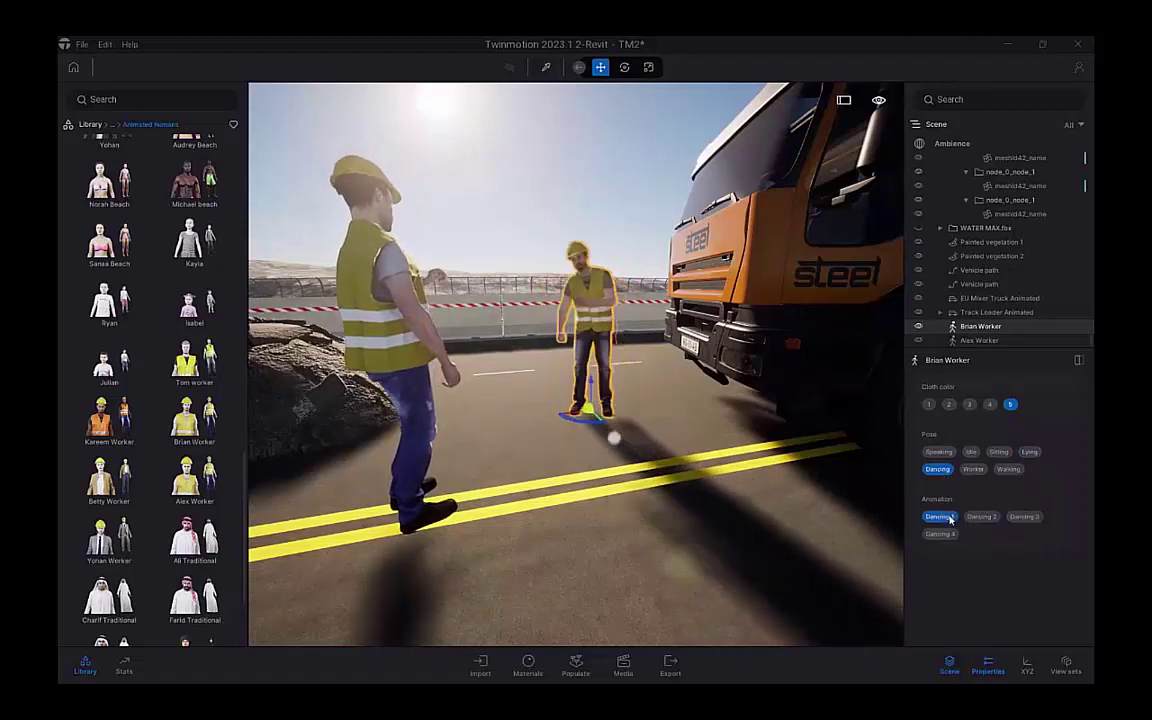
left_click(981, 517)
left_click(1023, 517)
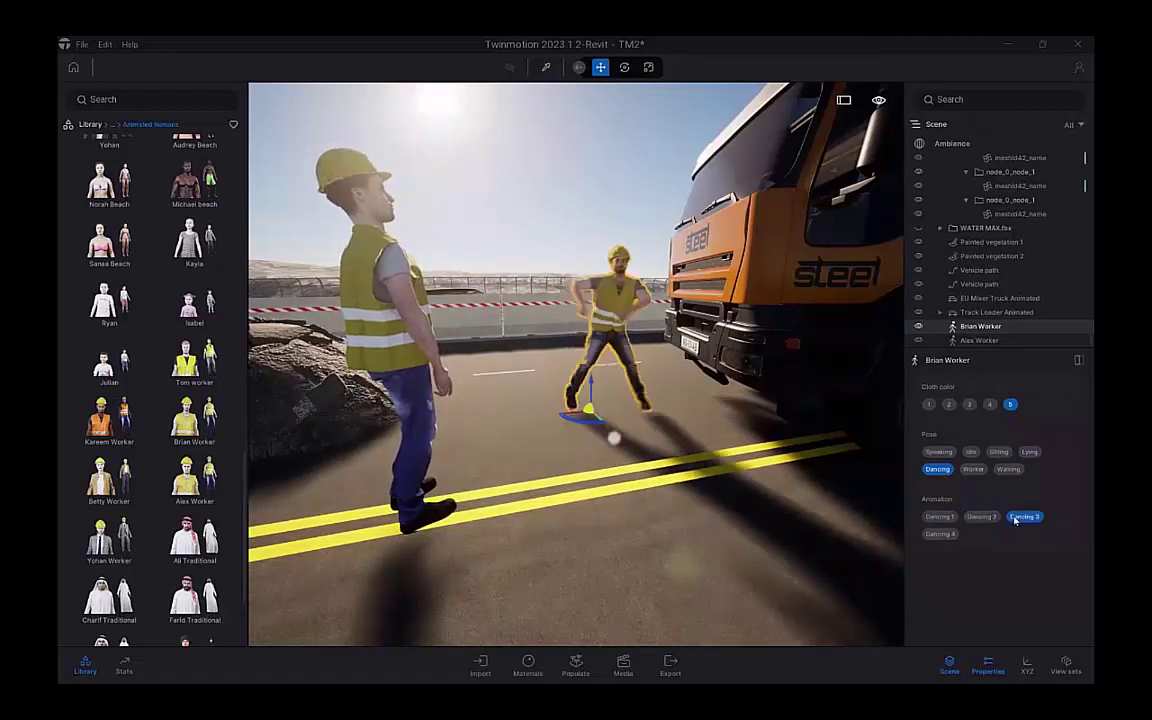
left_click(941, 534)
Give the Alex Worker the Speaking pose with the Speaking 1 animation
left_click(979, 340)
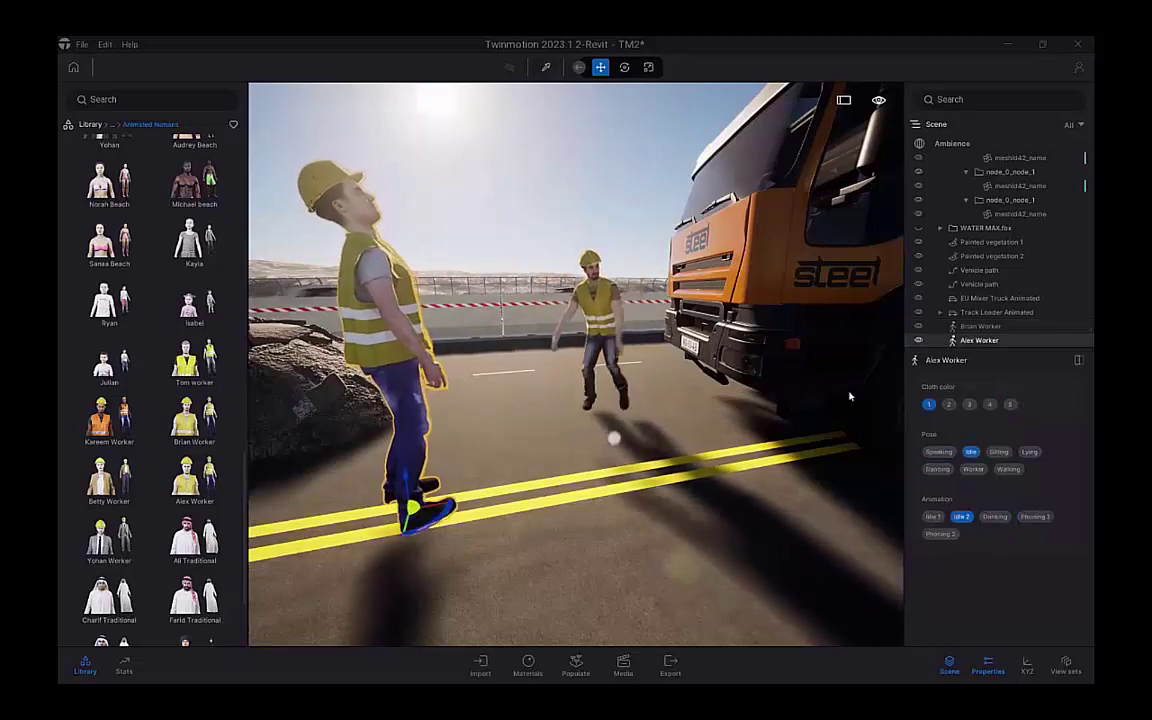
left_click(938, 452)
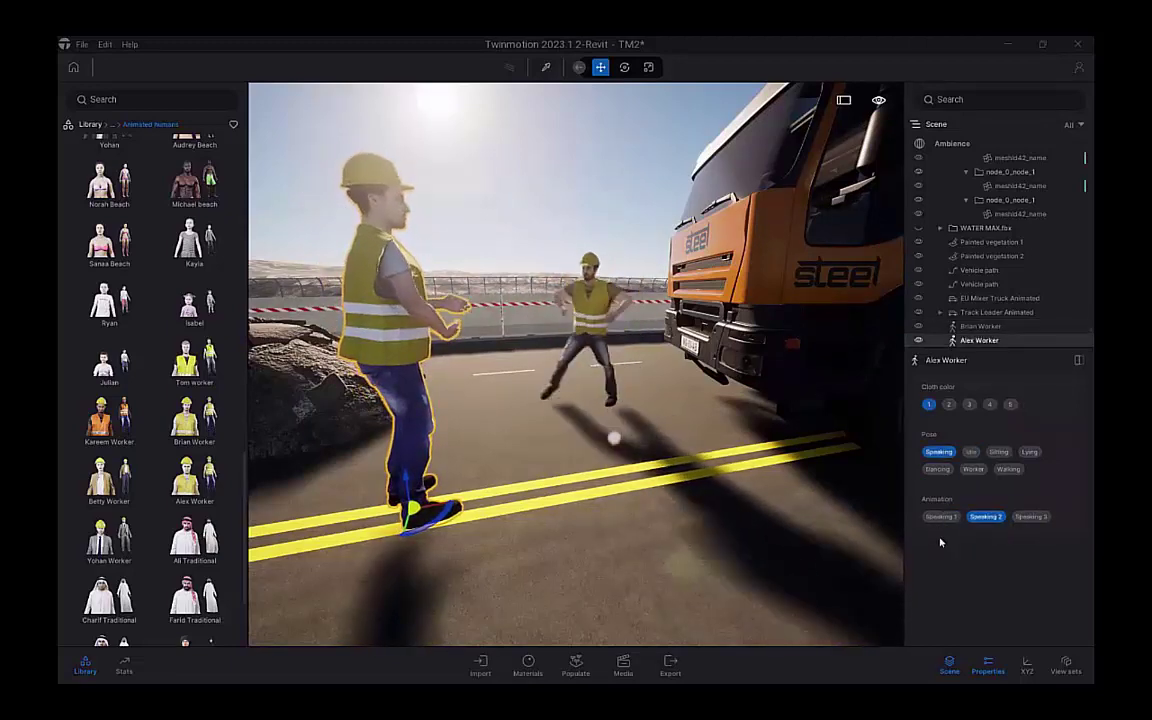
left_click(940, 517)
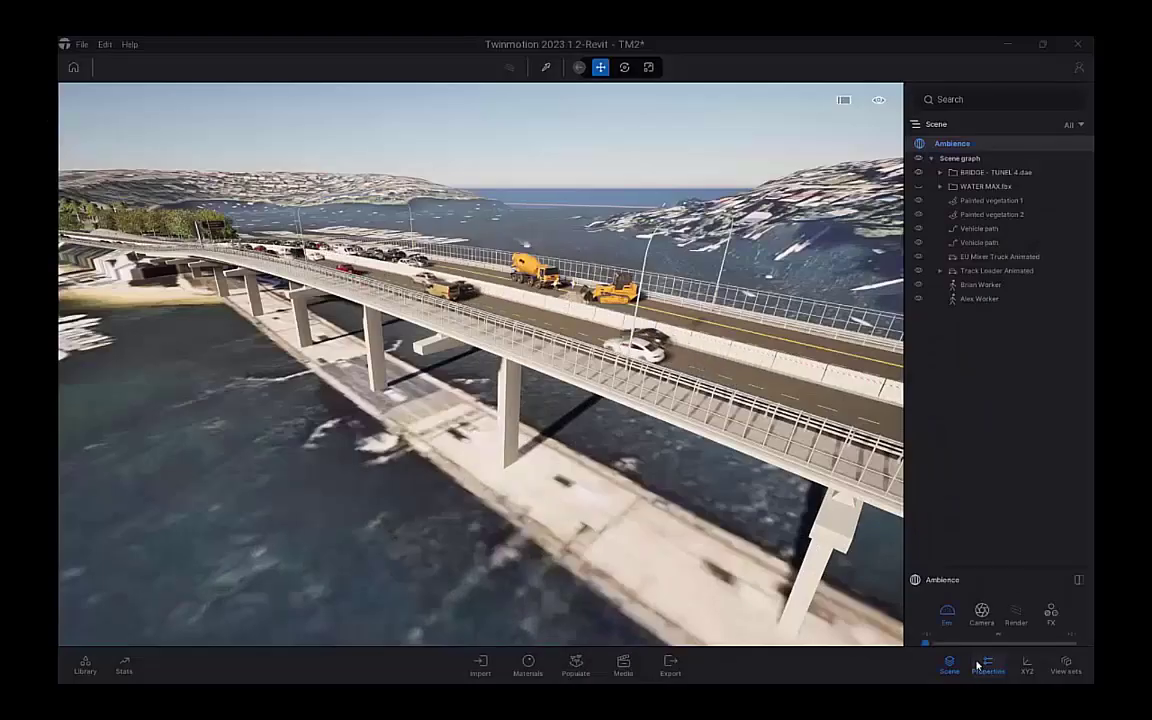
Enable the ocean in the Ambience environment settings and set its height to 2 m
left_click(987, 665)
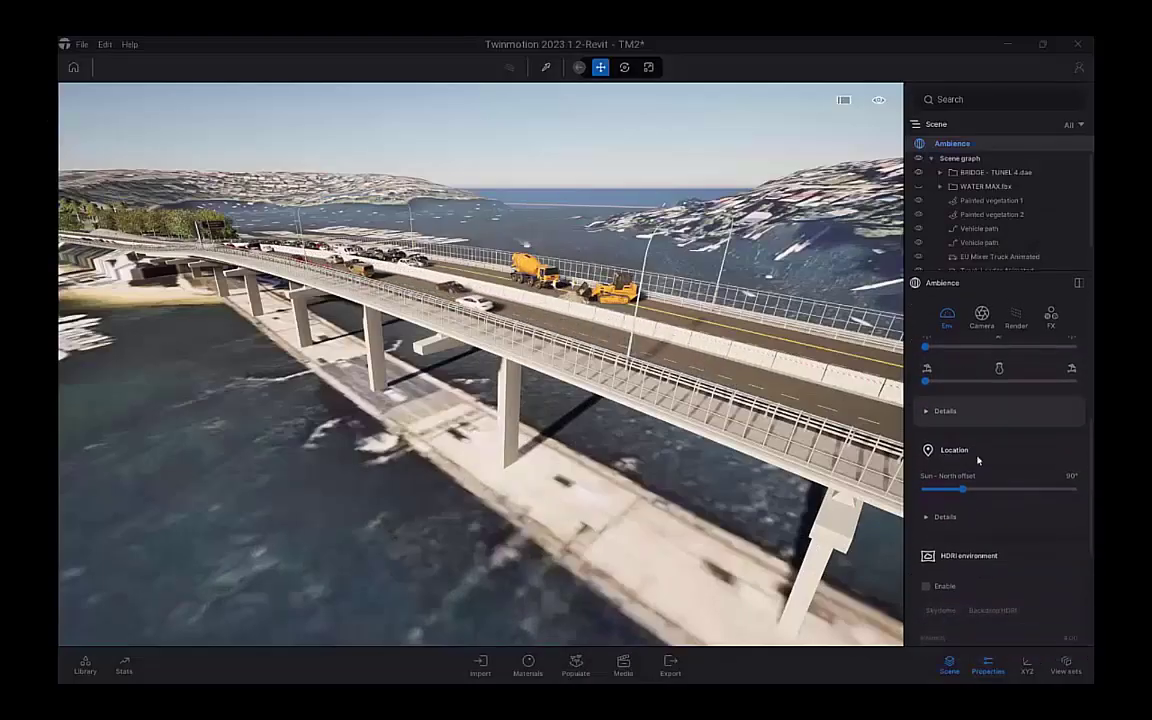
scroll(978, 460, "down", 5)
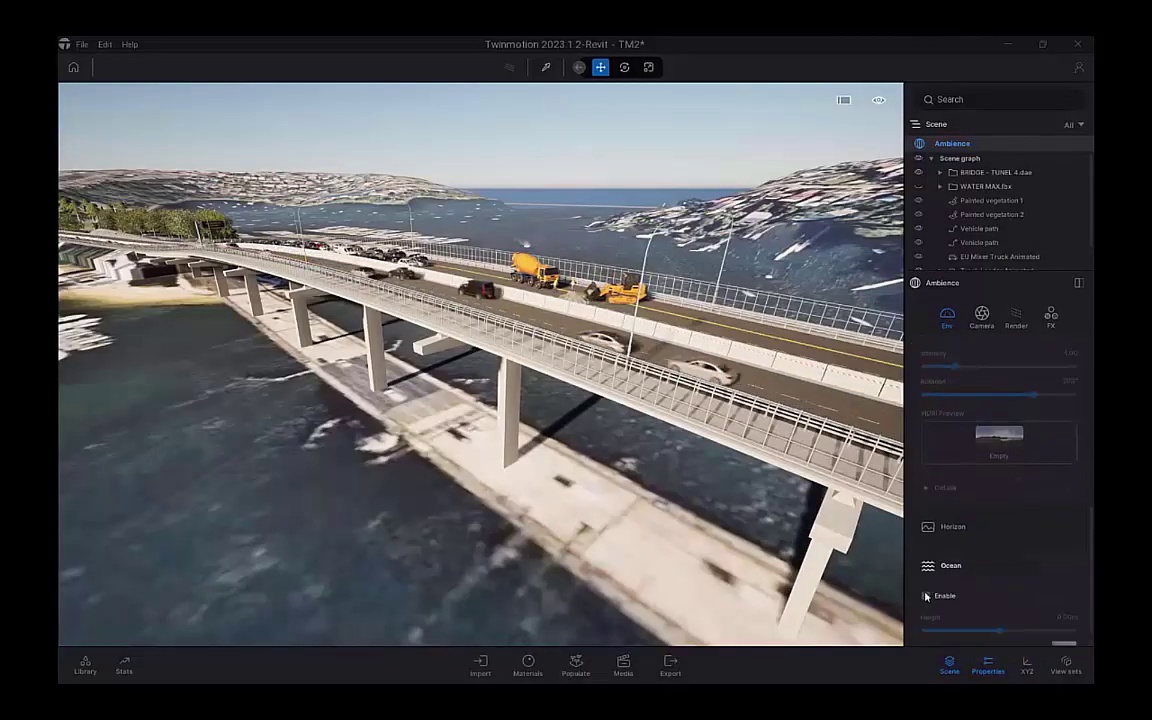
left_click(925, 596)
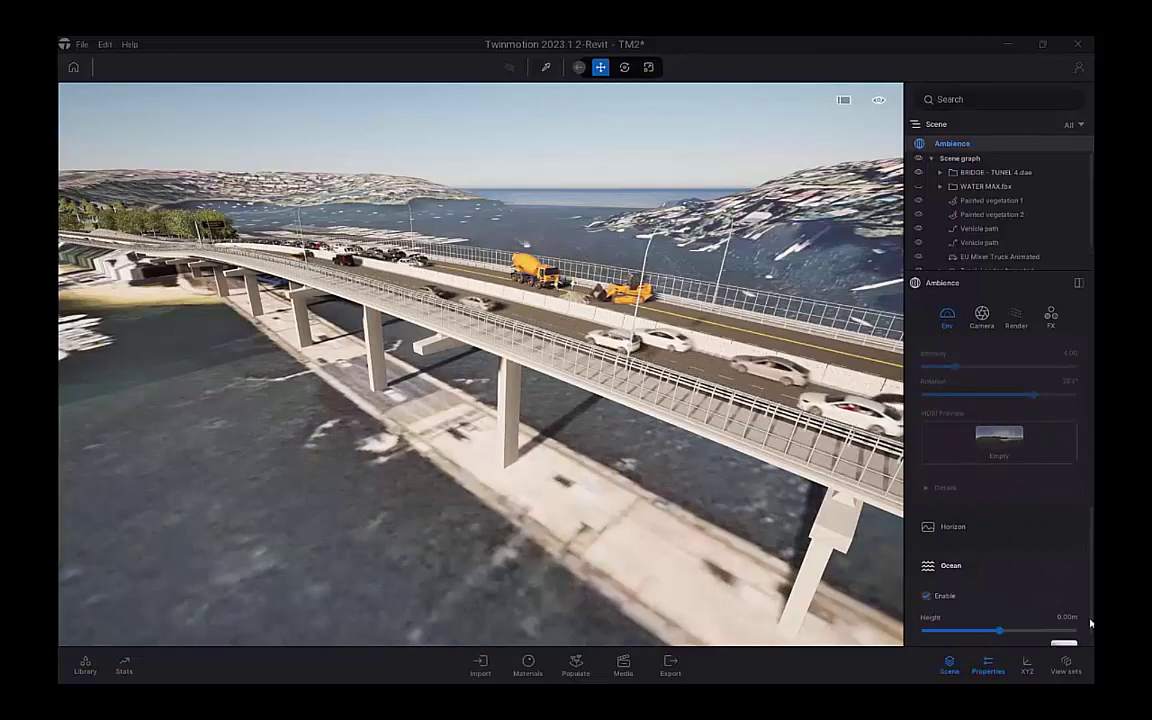
left_click(1067, 617)
type("2")
key("Return")
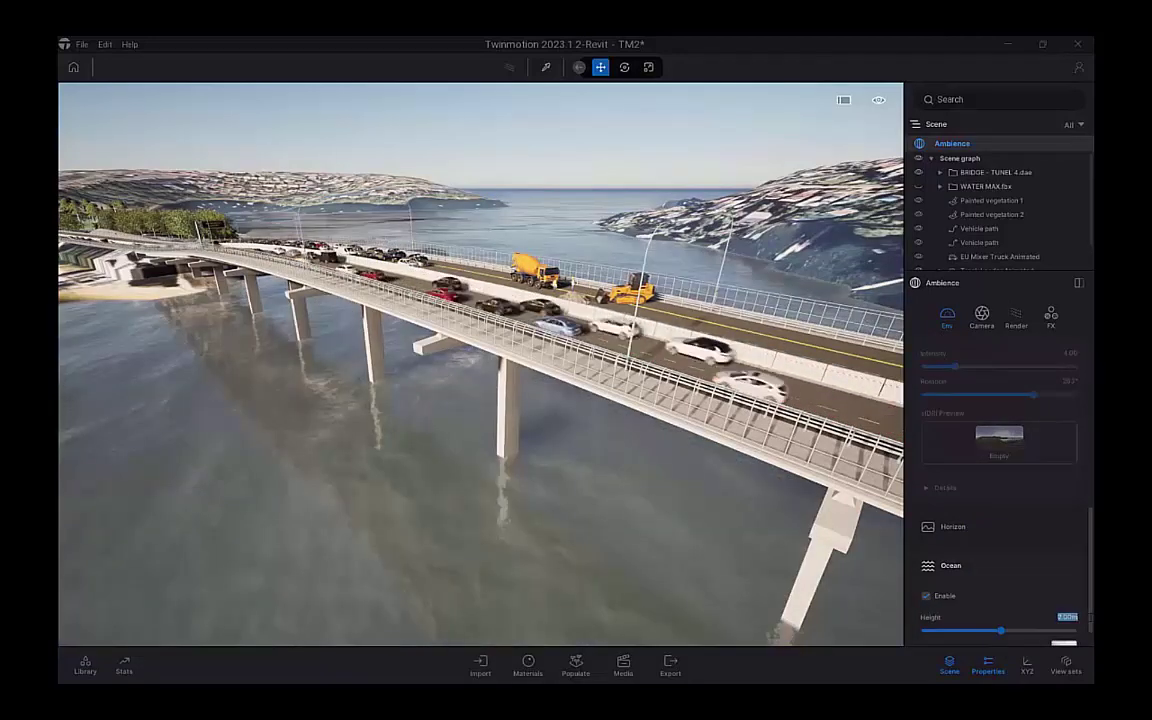
Change the ocean's appearance to Atlantic ocean
scroll(1037, 599, "down", 1)
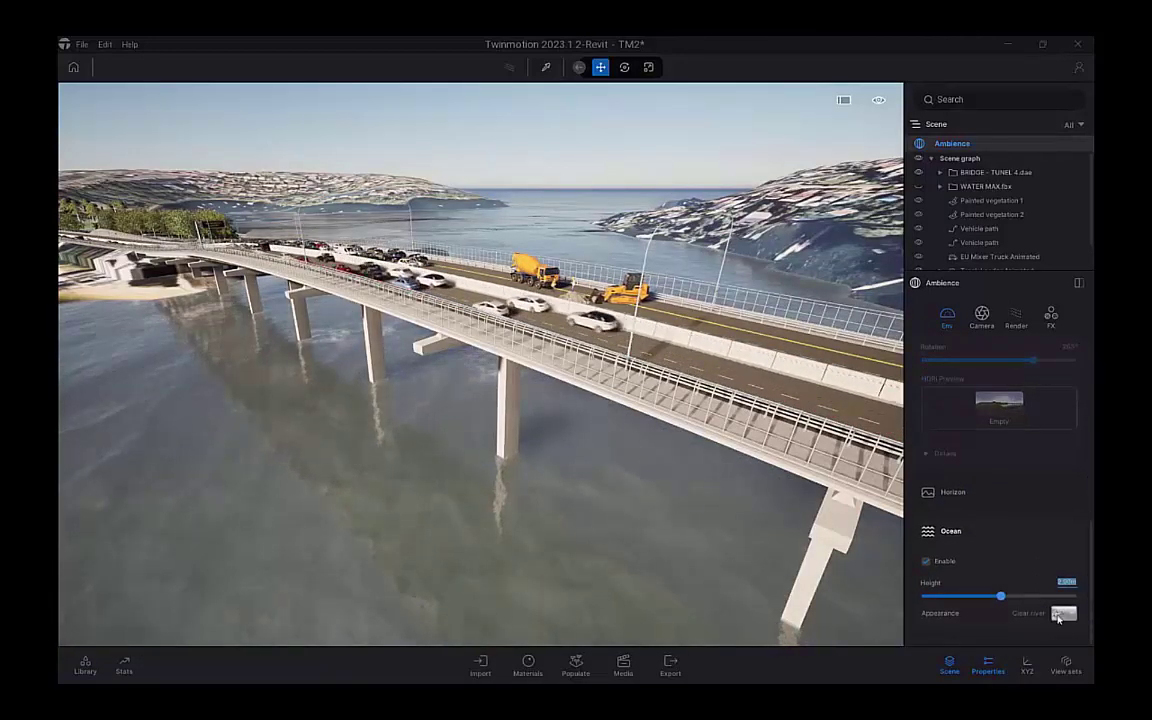
left_click(1064, 616)
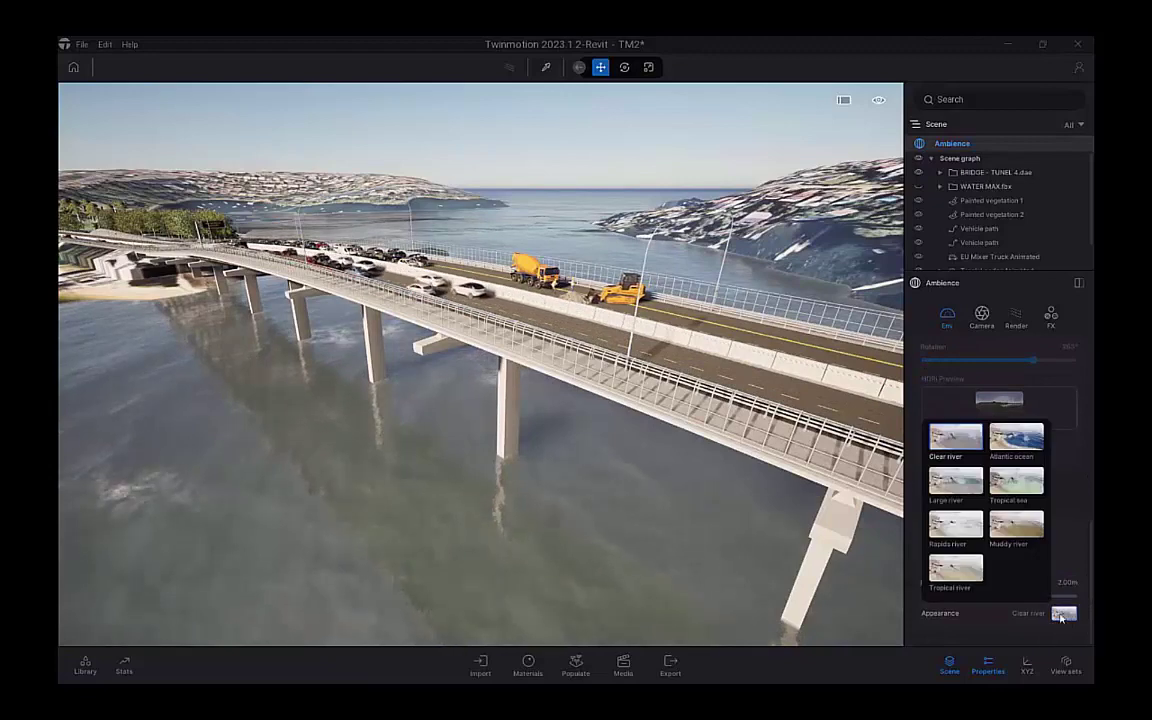
left_click(1013, 440)
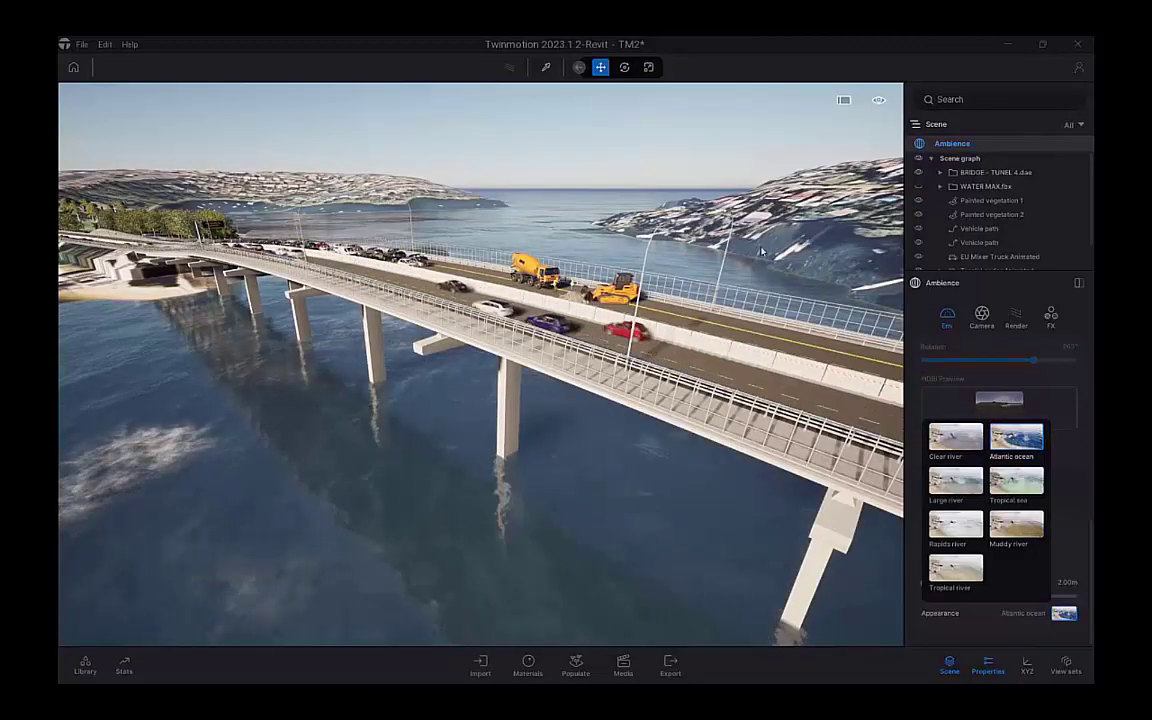
left_click(717, 155)
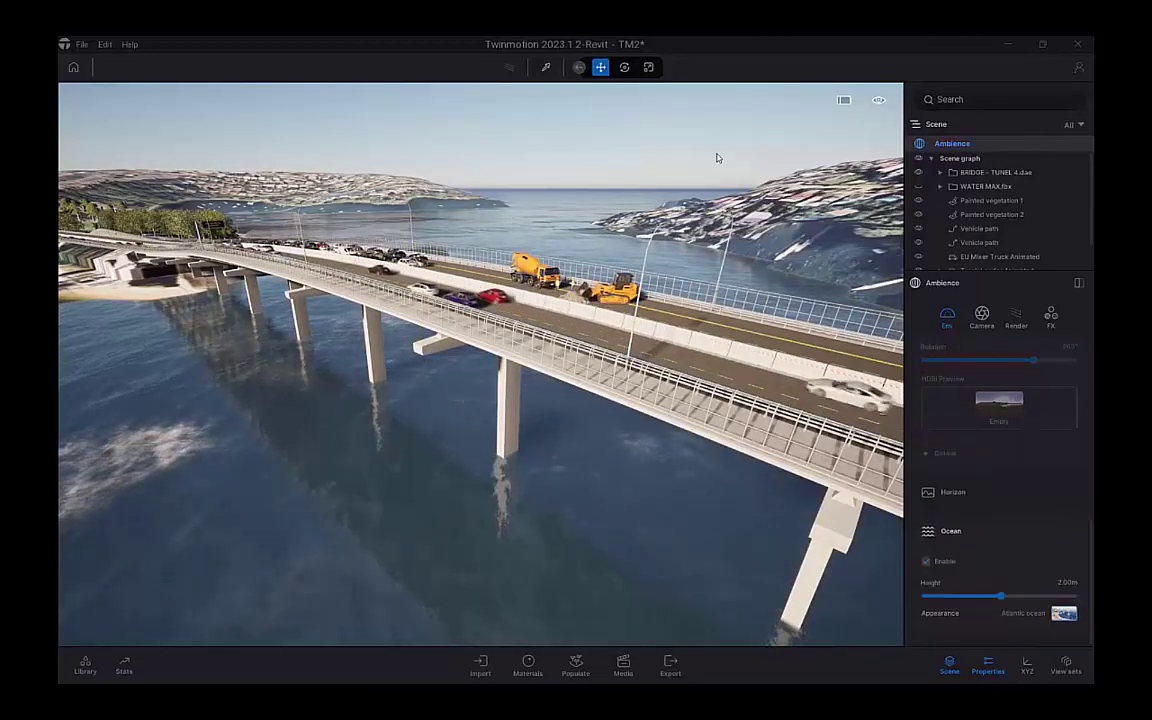
Draw a large custom path on the water that curves around both sides of the bridge and passes beneath it
left_click(575, 665)
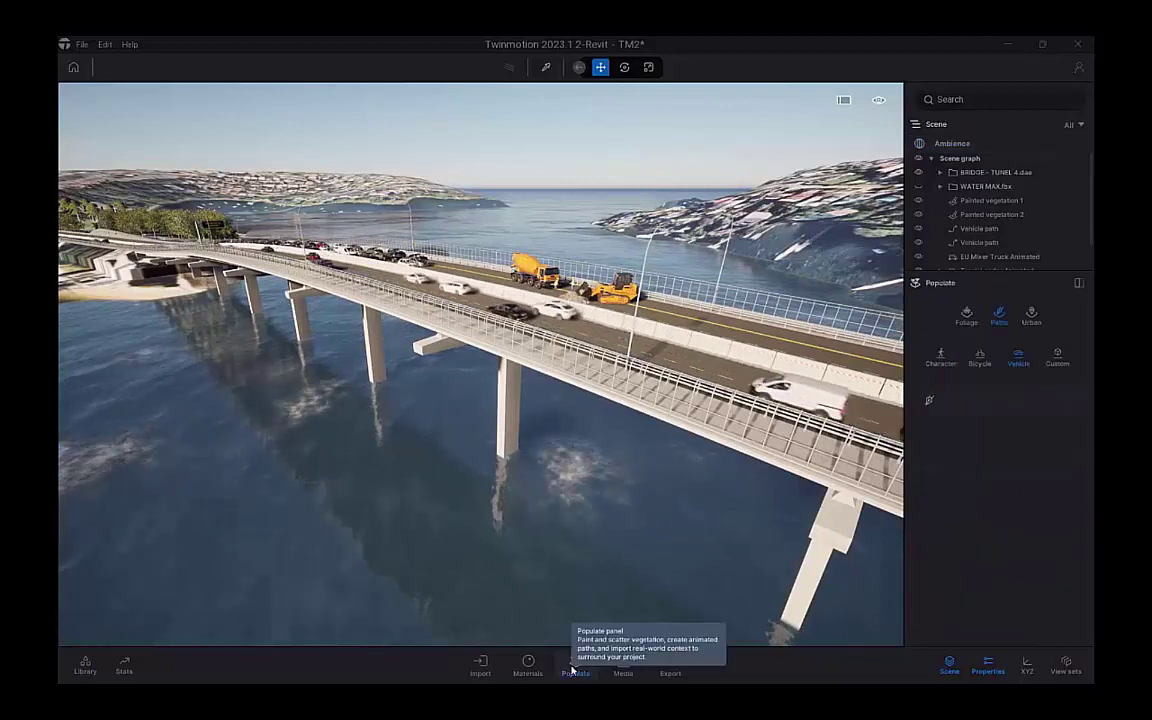
left_click(1057, 355)
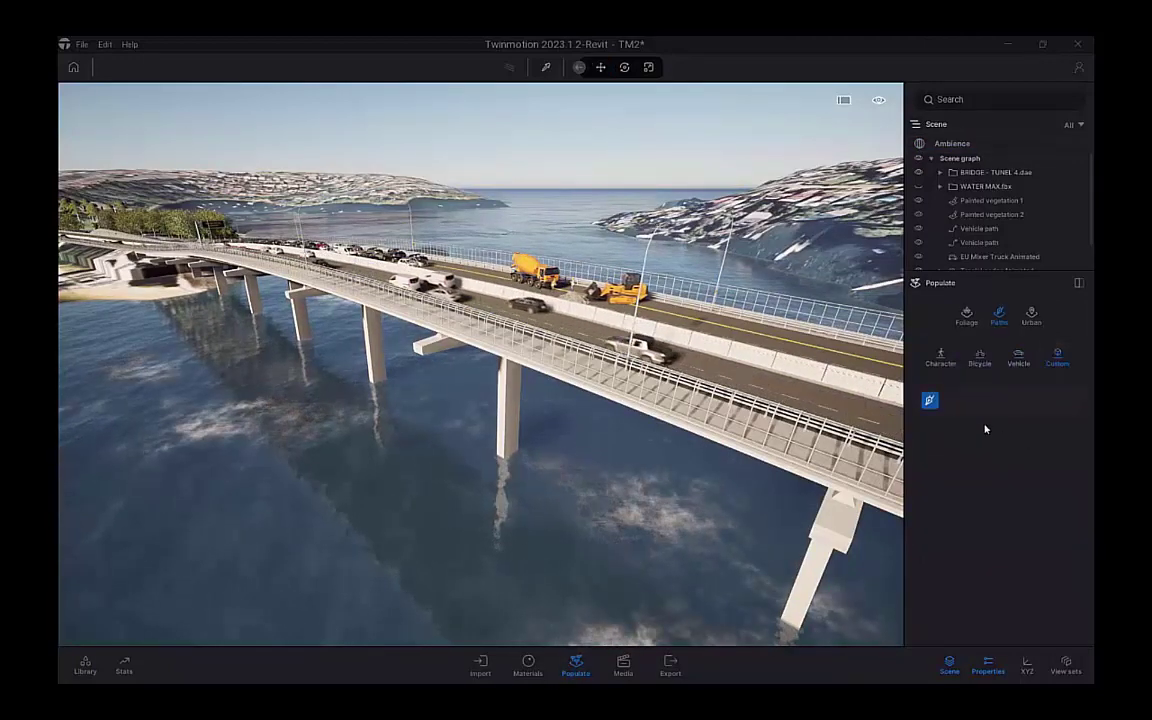
left_click(929, 400)
left_click(655, 467)
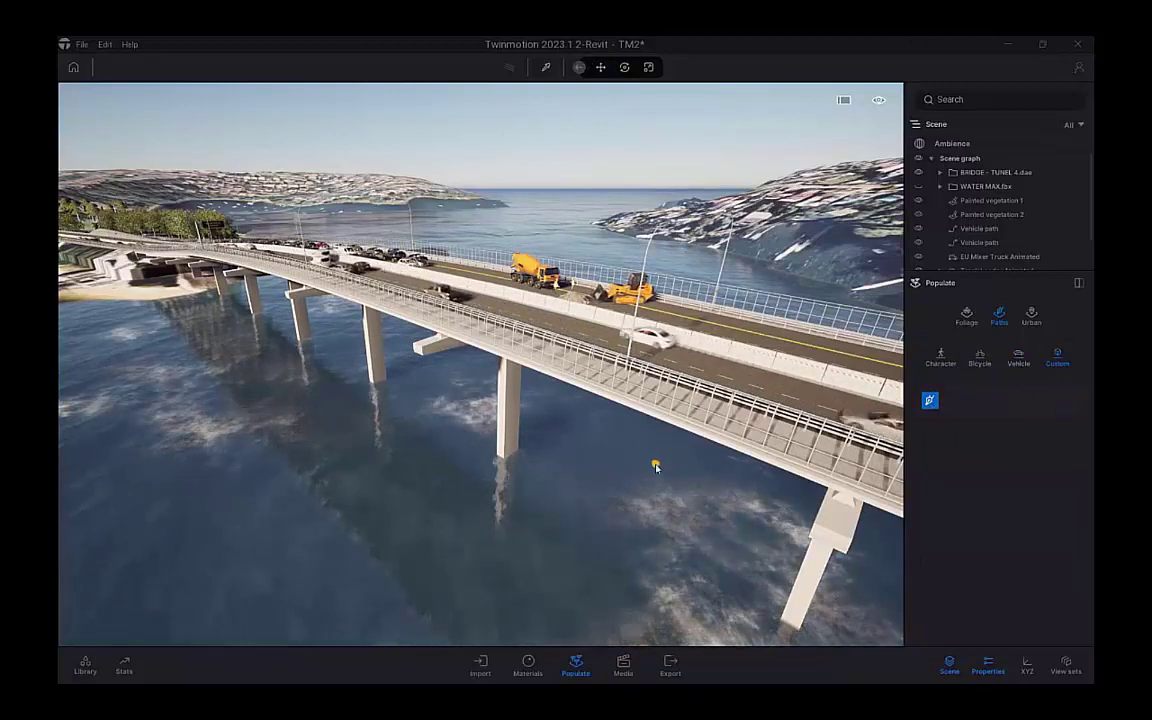
key("s")
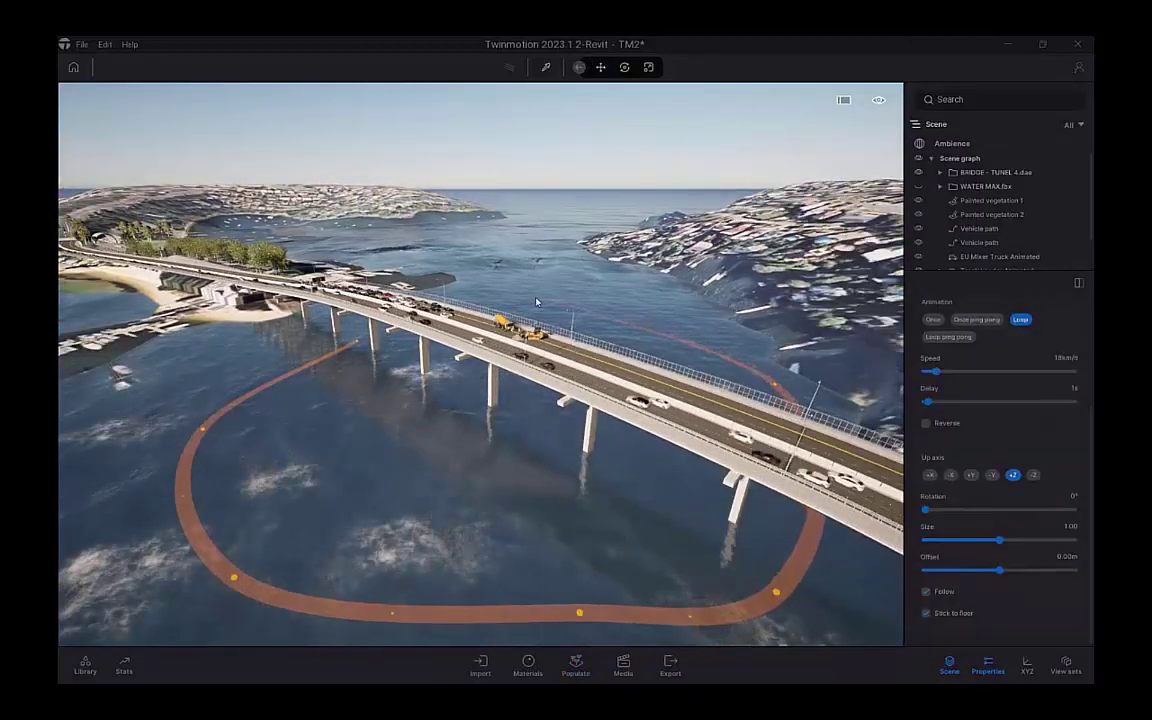
Isolate the custom path in the scene so only it and the ocean show, and view its curve up close
scroll(359, 348, "up", 3)
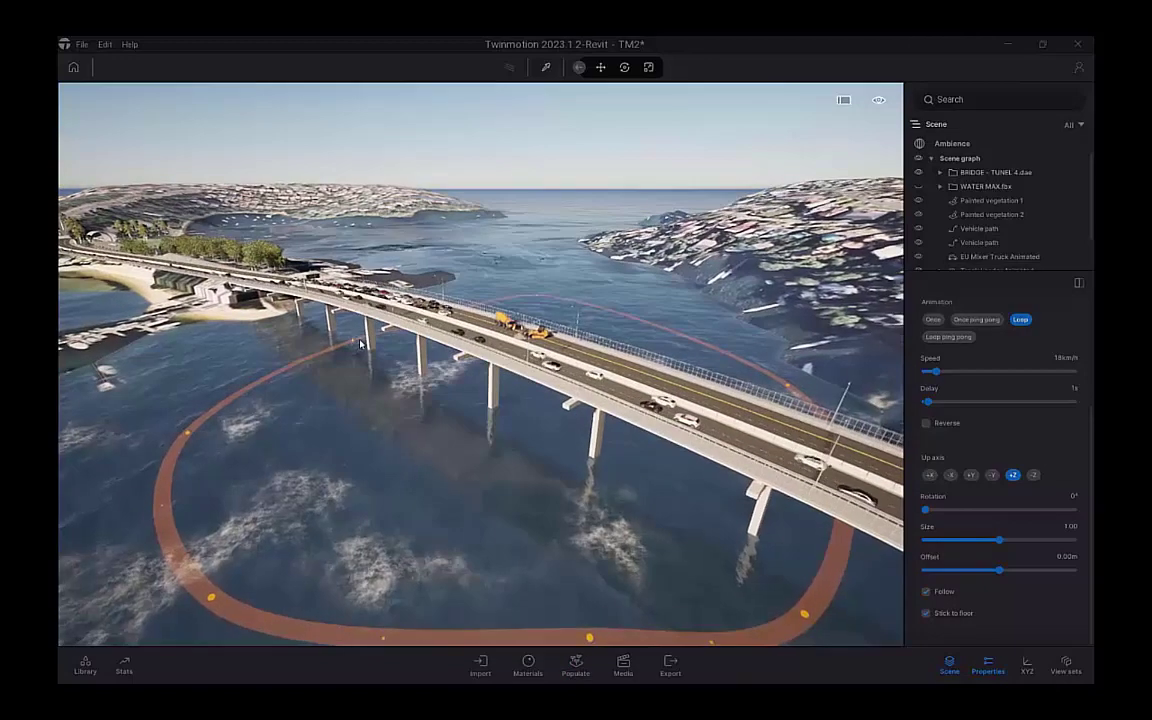
scroll(1000, 230, "down", 2)
left_click(980, 263)
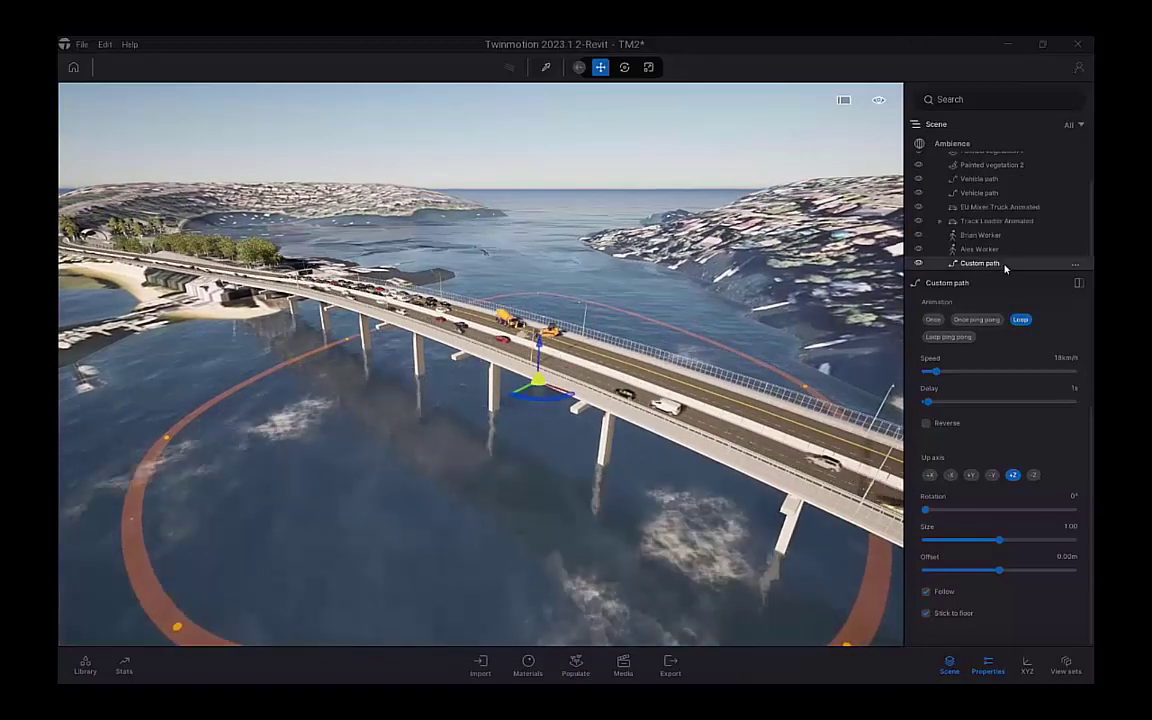
right_click(1005, 267)
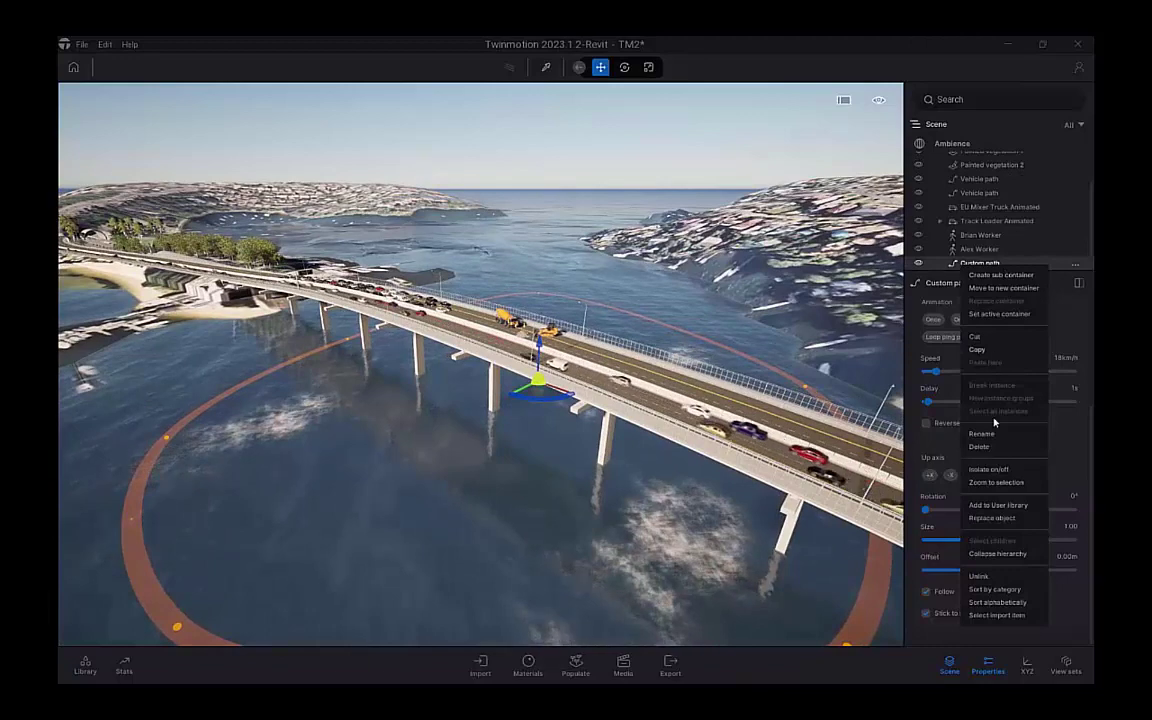
left_click(993, 471)
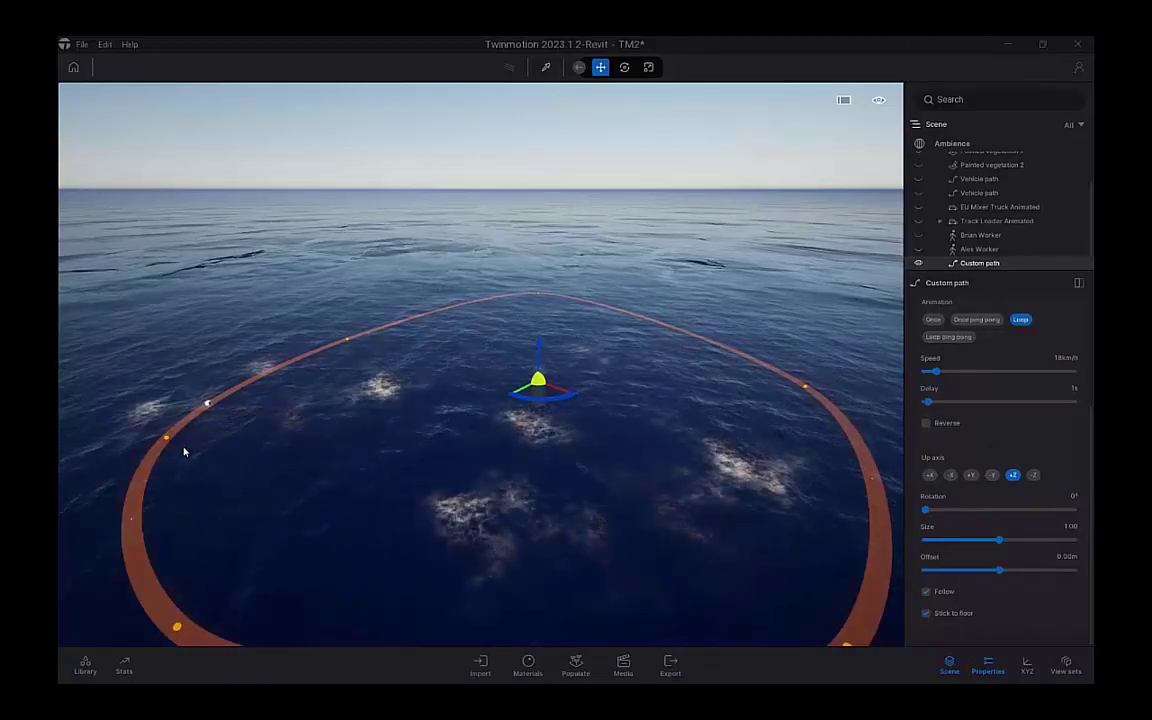
key("w")
right_click_drag(175, 460, 62, 525)
key("w")
key("w")
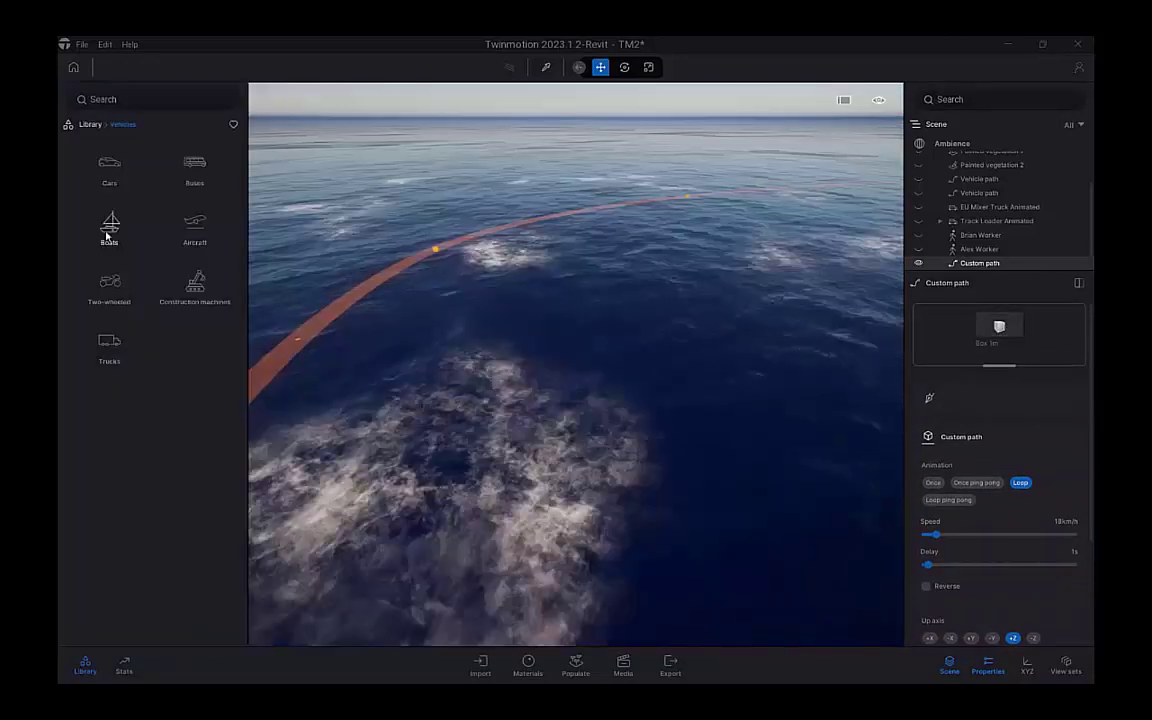
Assign Sail boat 01 from the library's boats to the custom path, replacing the default box
left_click(106, 236)
scroll(92, 233, "down", 1)
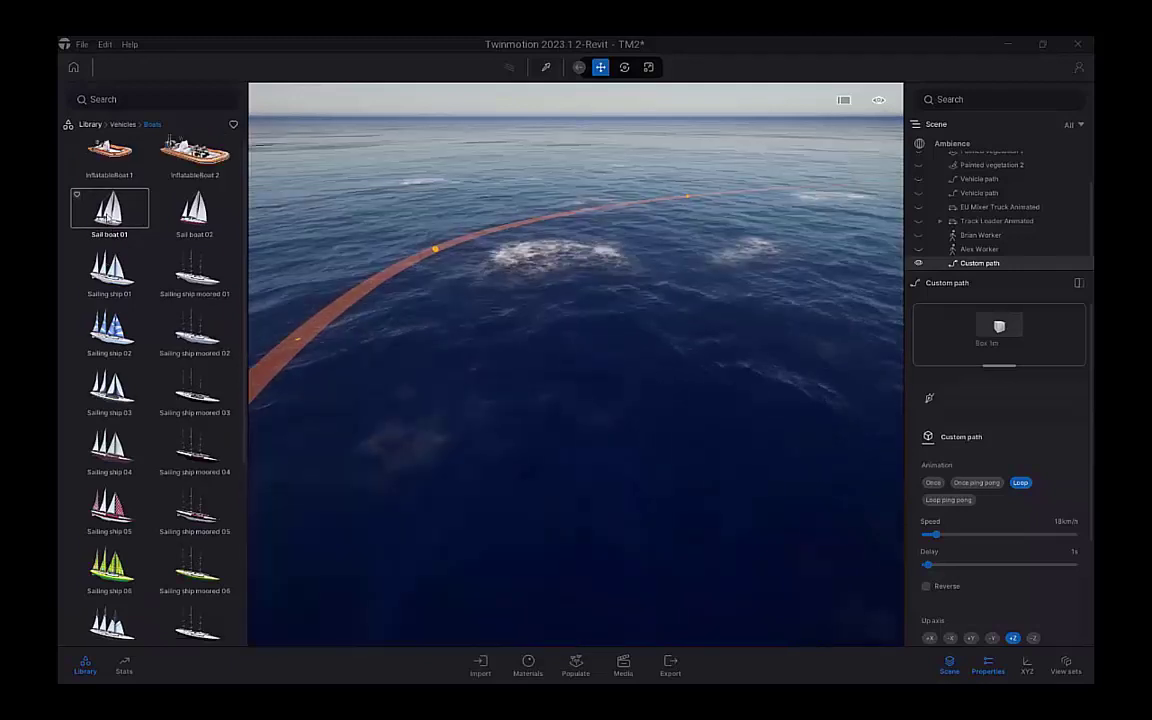
left_click_drag(109, 210, 993, 341)
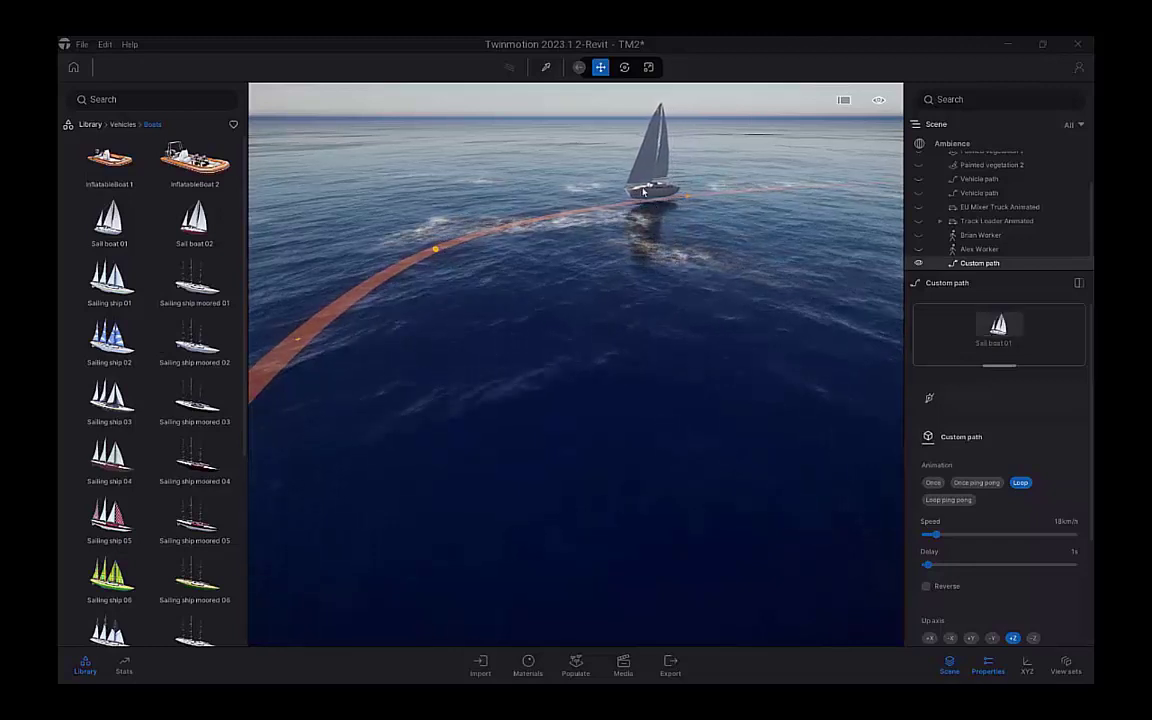
Set the sailboat path's speed to 23 km/h and show the whole scene around the bridge again
scroll(957, 562, "down", 5)
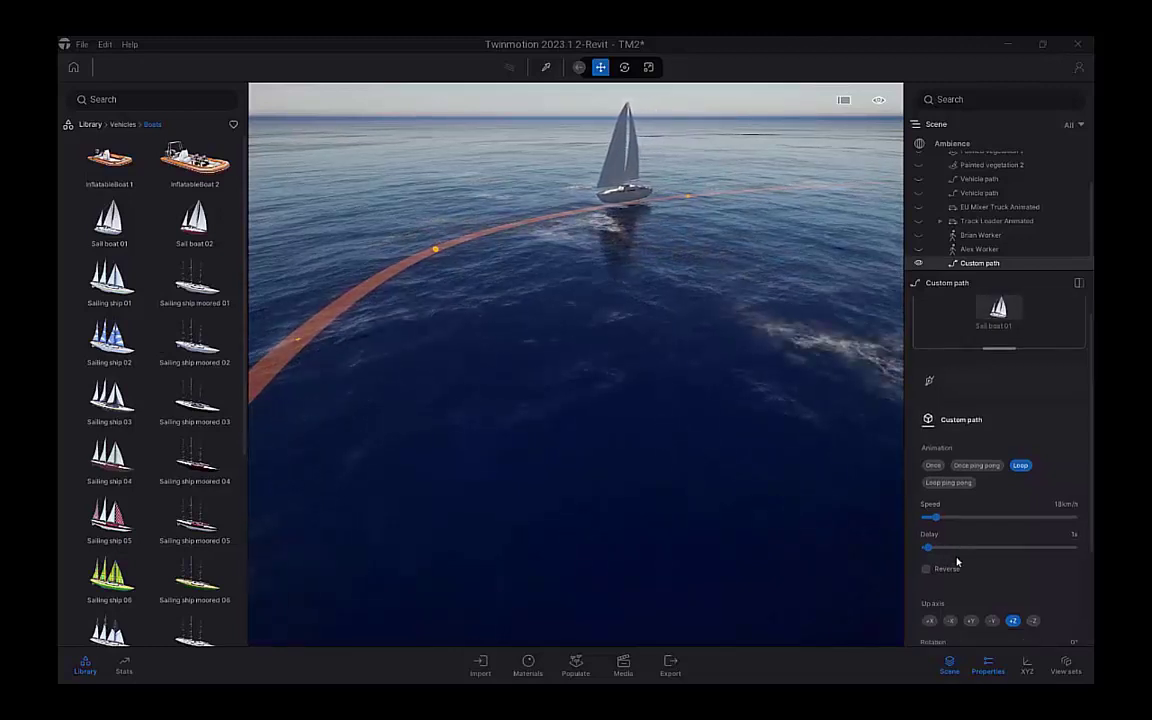
scroll(957, 562, "down", 1)
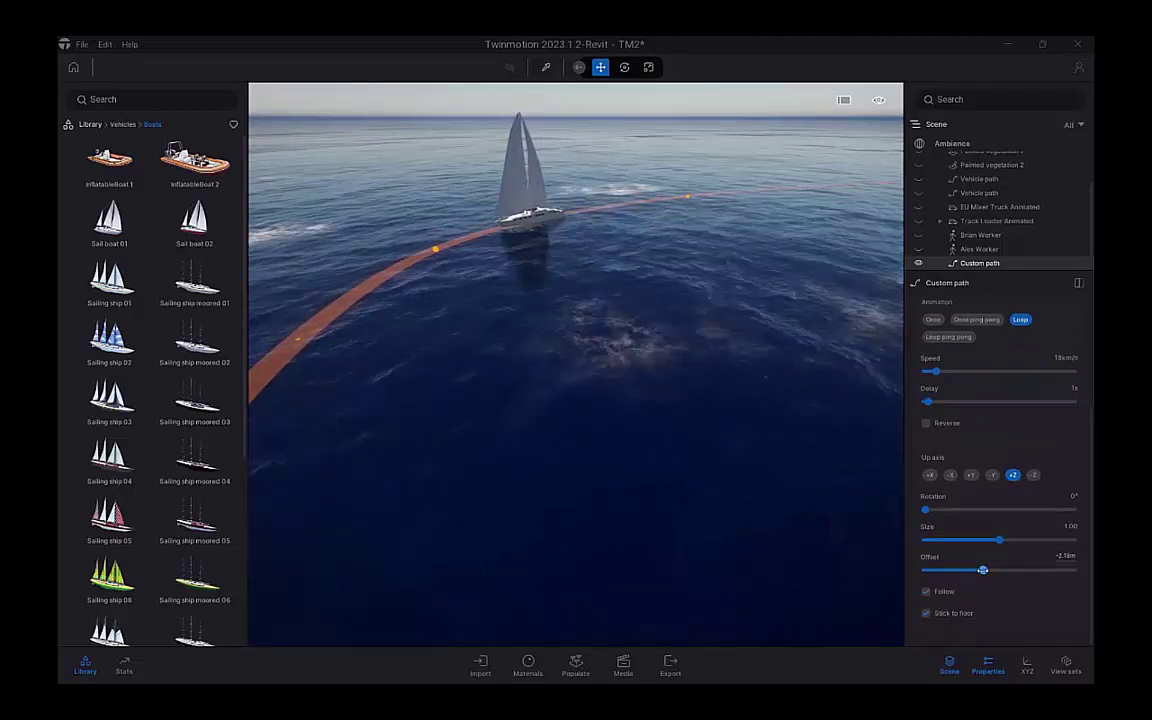
left_click_drag(1000, 540, 1067, 540)
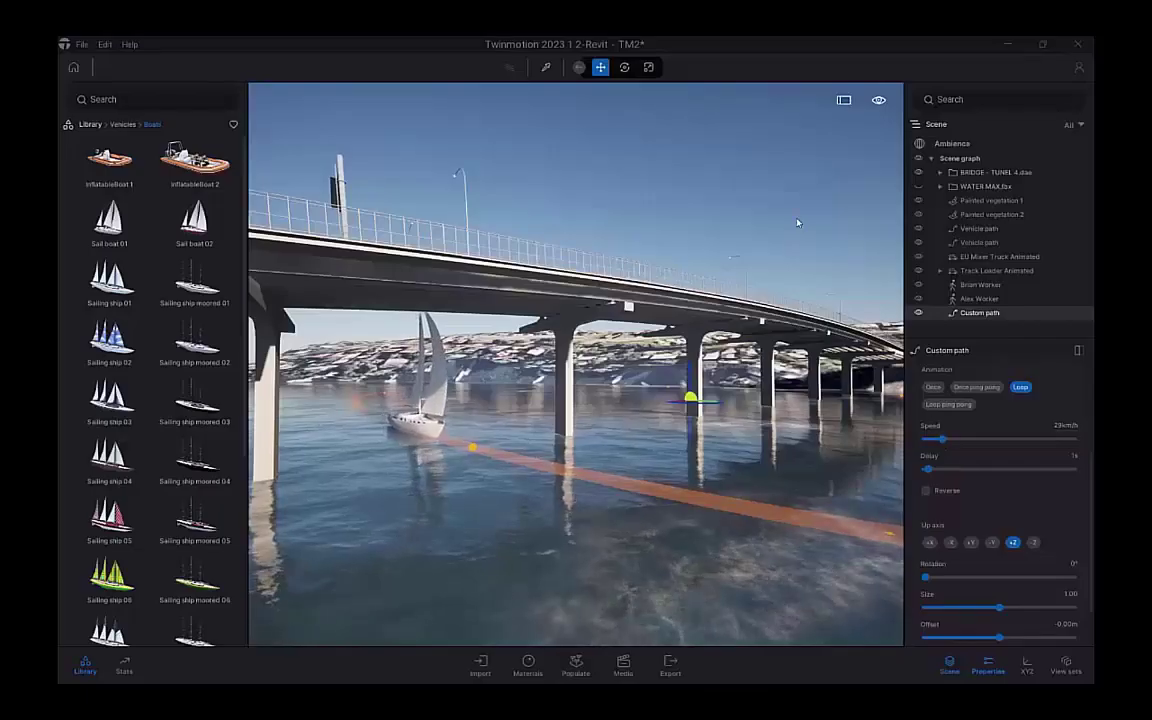
left_click(797, 222)
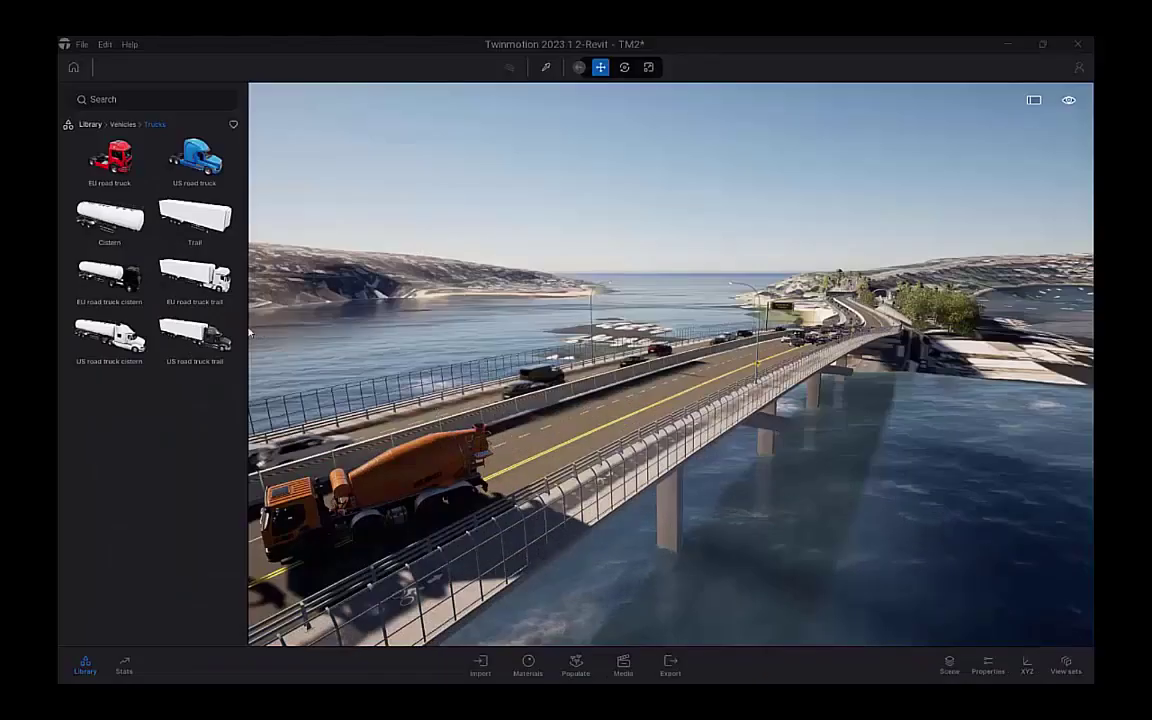
Place an EU road truck trail, US road truck trail, US road truck cistern and EU road truck cistern on the bridge
left_click_drag(502, 406, 599, 427)
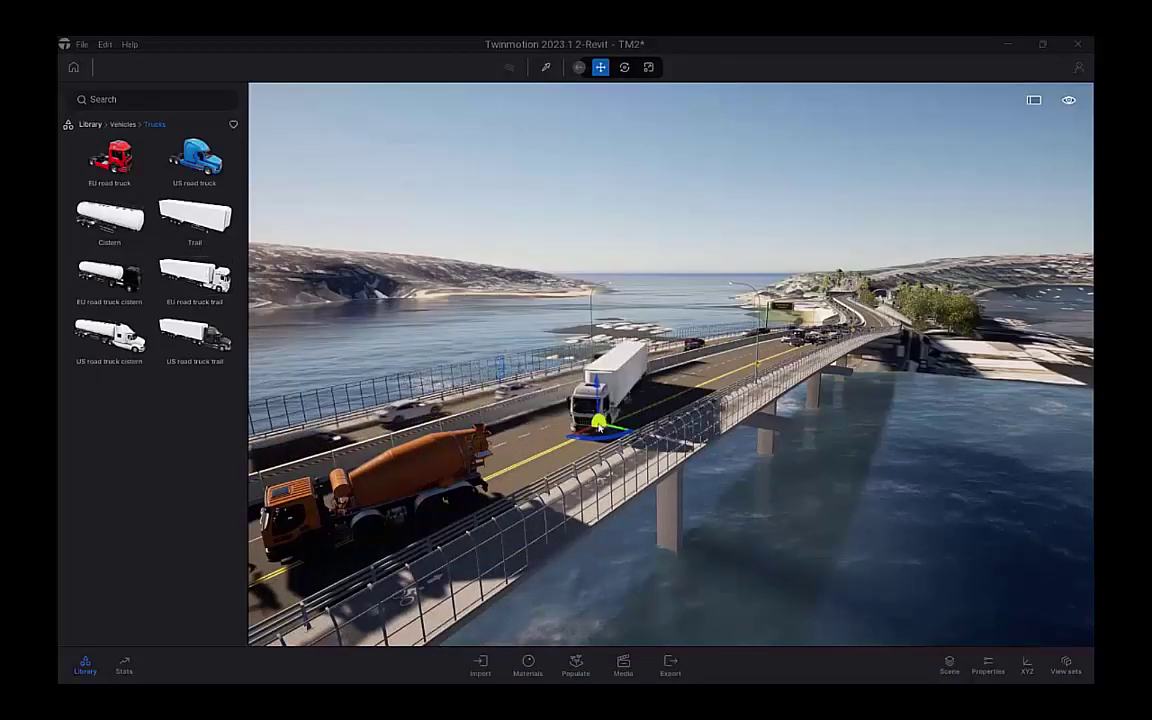
left_click_drag(195, 335, 652, 364)
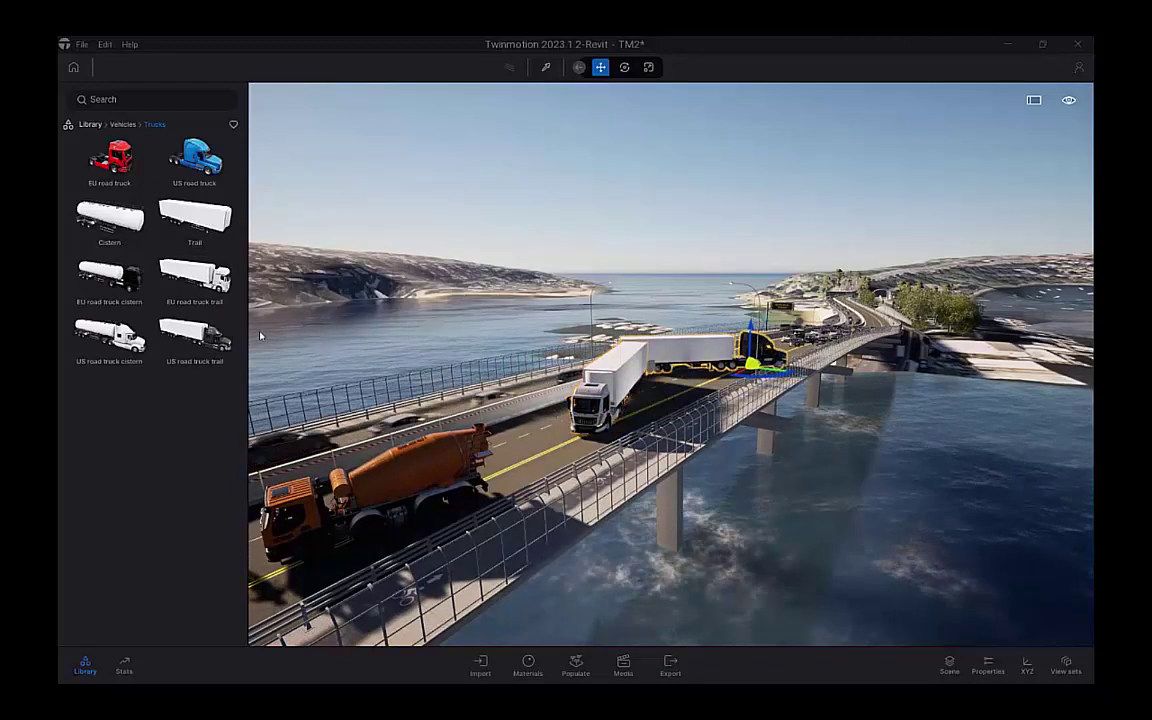
left_click_drag(109, 333, 571, 460)
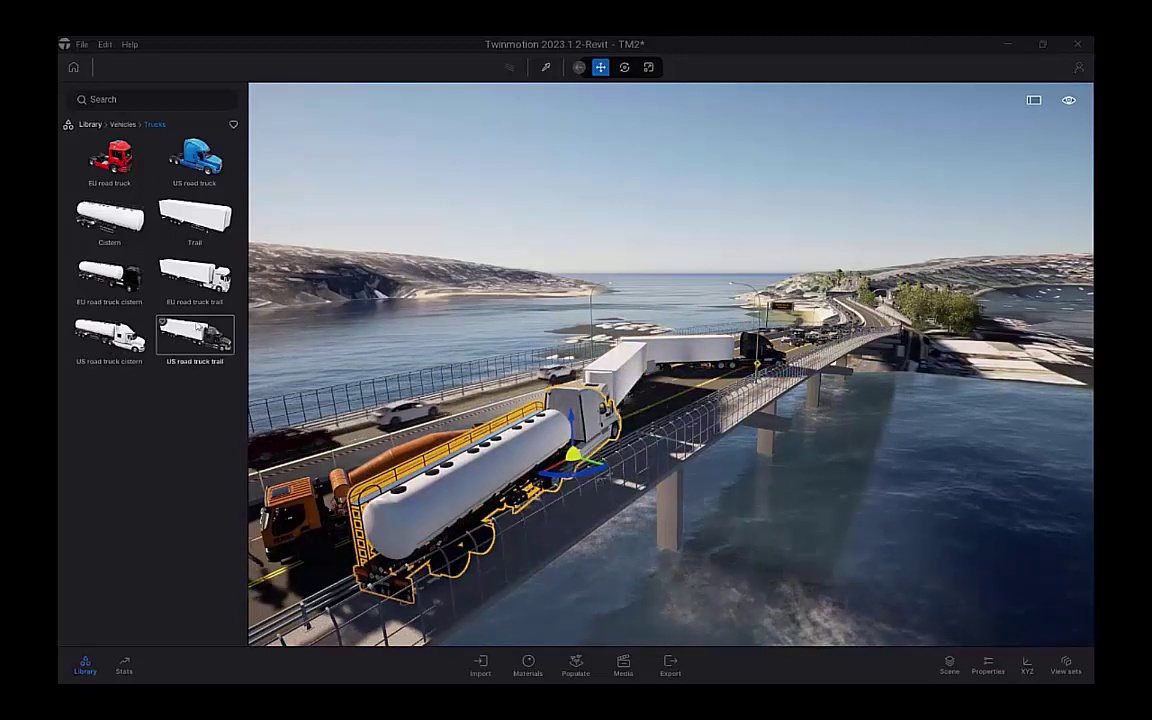
left_click_drag(134, 283, 435, 323)
Select the placed trucks and the remaining EU truck parts and raise them well above the bridge deck
left_click(735, 345)
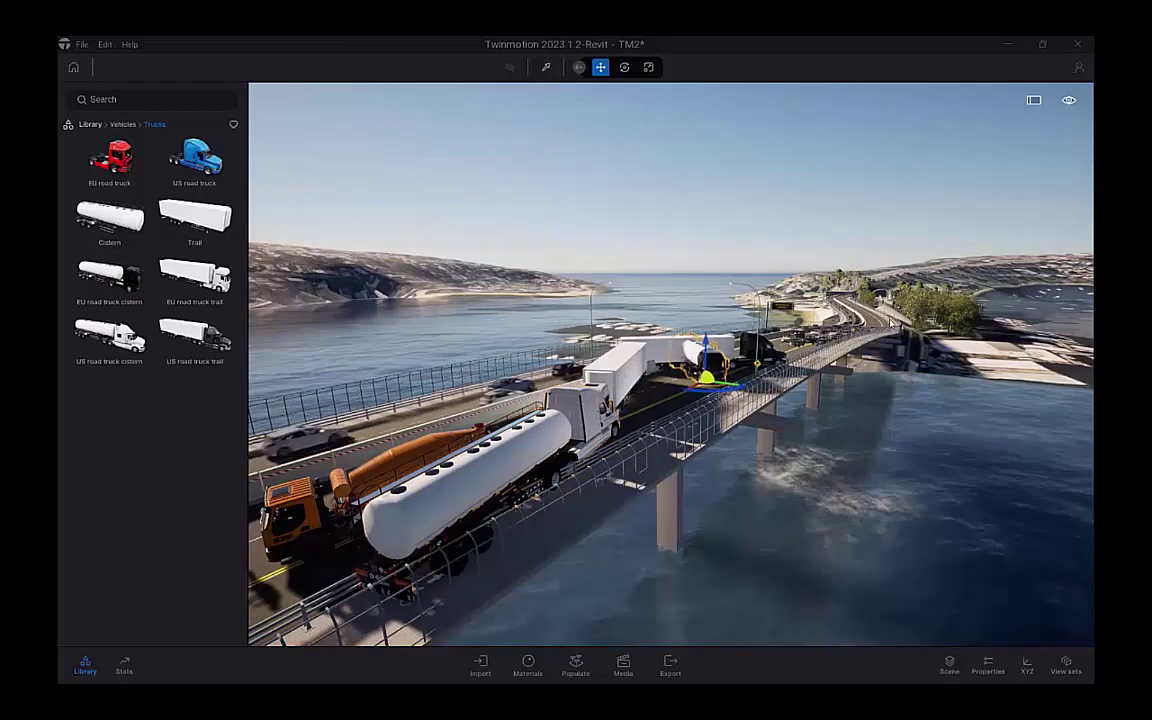
left_click(563, 432)
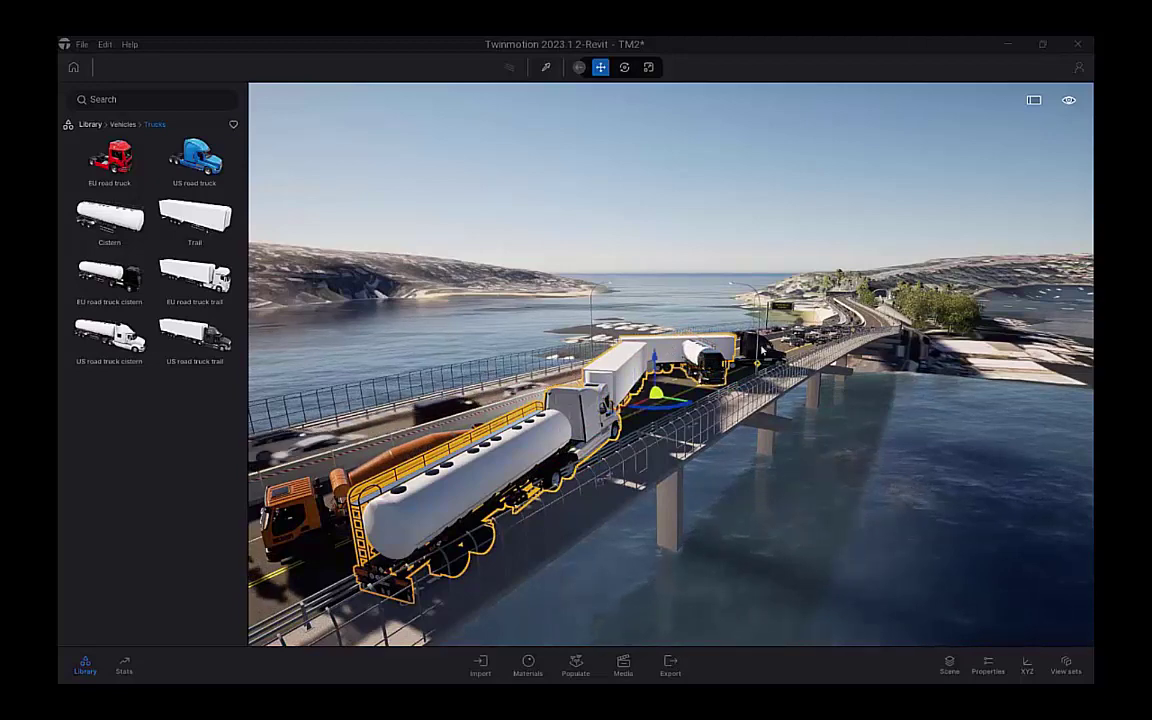
left_click_drag(680, 378, 676, 260)
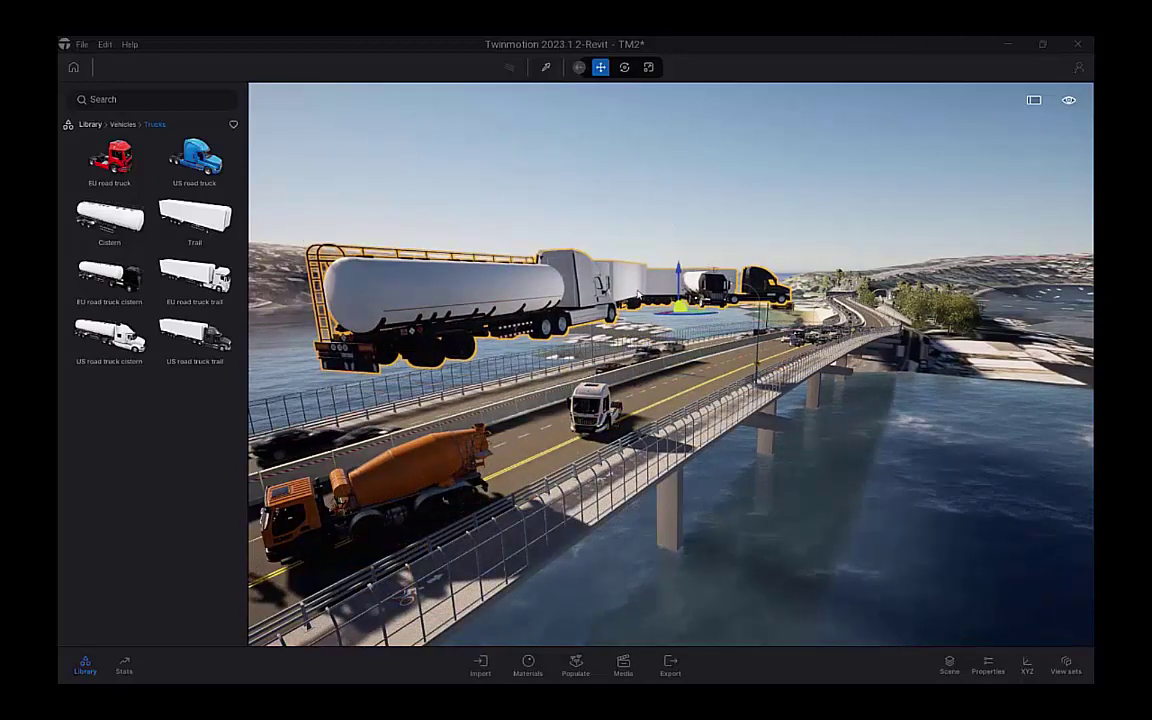
left_click(596, 408)
left_click_drag(598, 402, 600, 311)
Select the two cistern trucks, enable Move with Collision, and apply Gravity to drop them onto the road
left_click(757, 284)
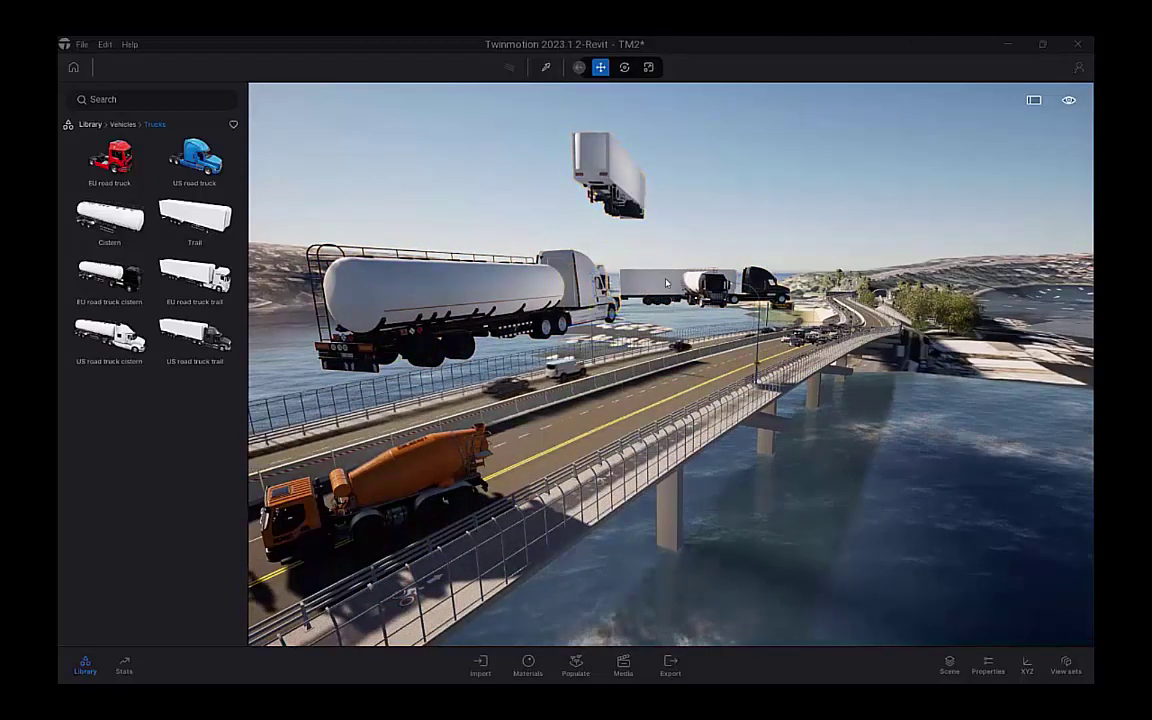
left_click(516, 305, "ctrl")
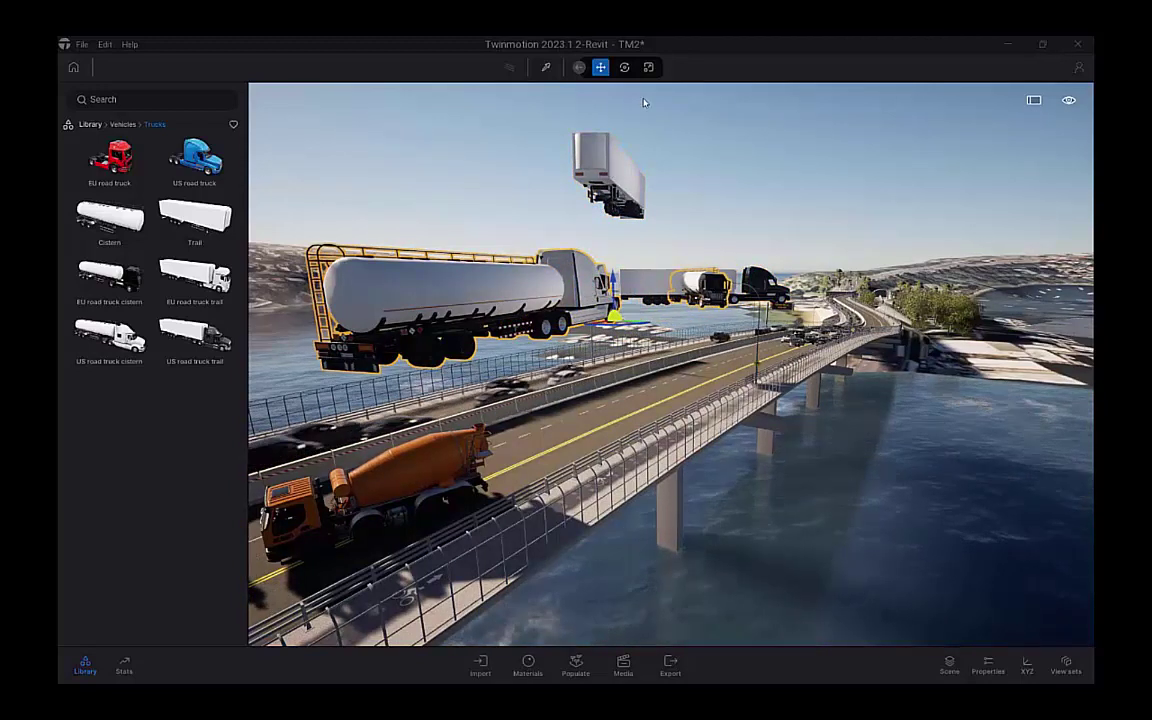
mouse_move(579, 70)
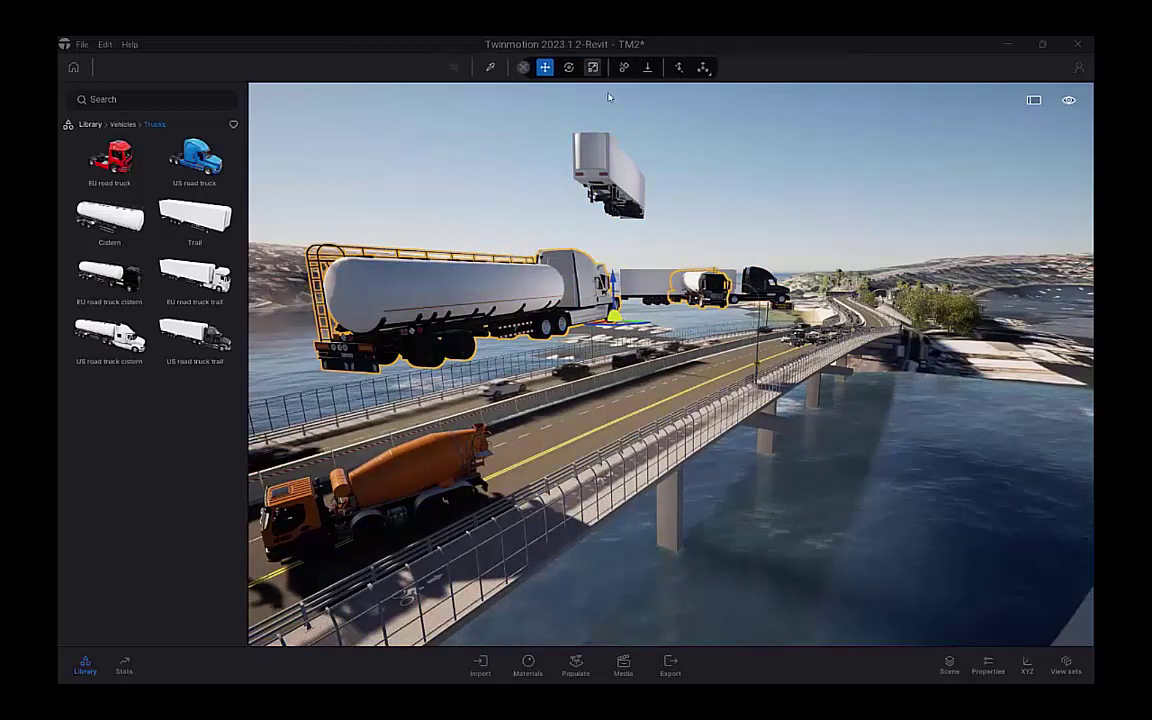
left_click(624, 68)
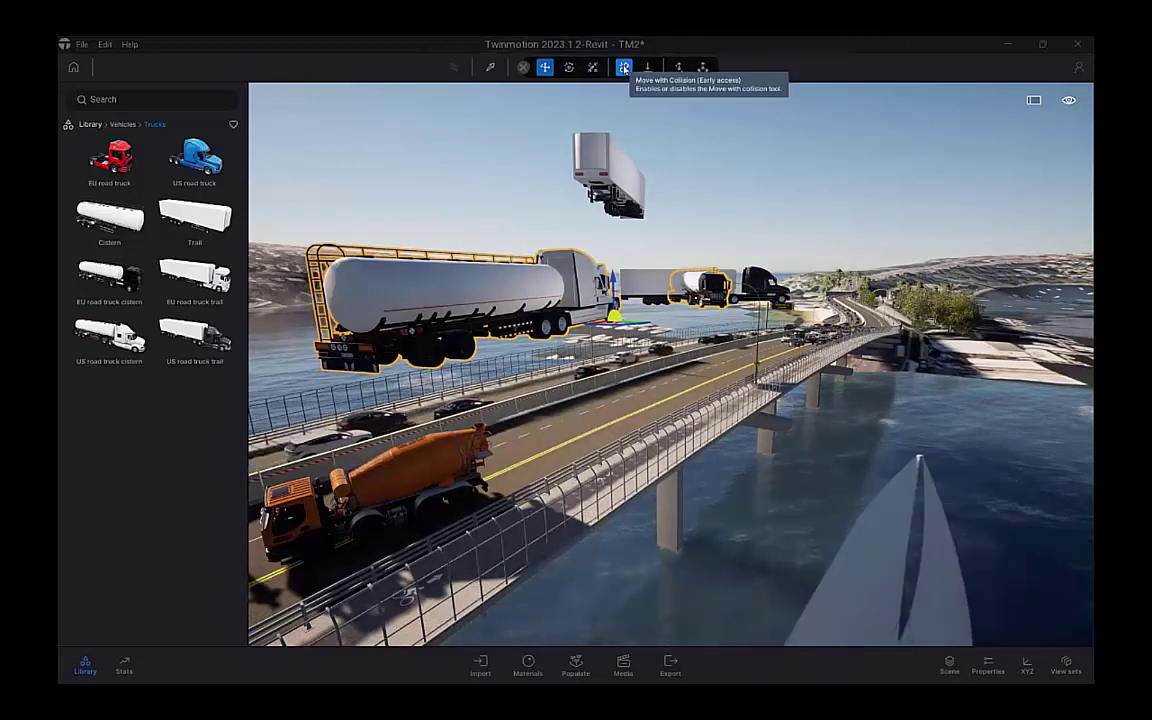
left_click(648, 68)
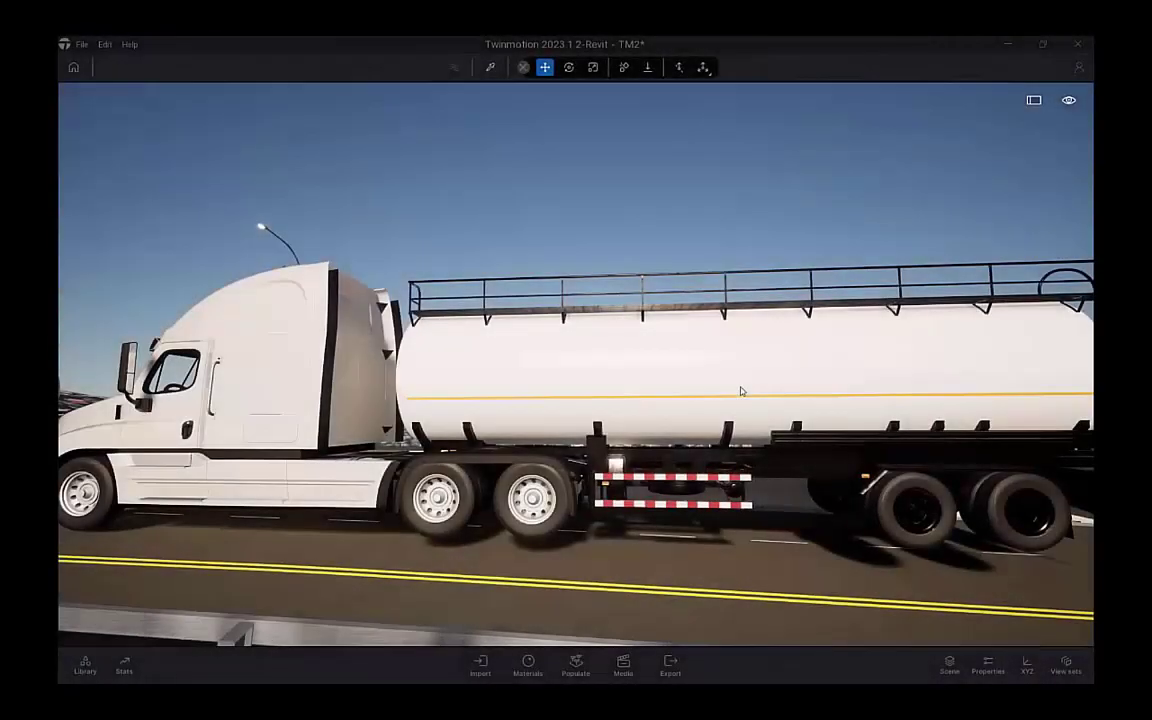
Reposition the white US tanker truck on the bridge road using its move gizmo
left_click(741, 391)
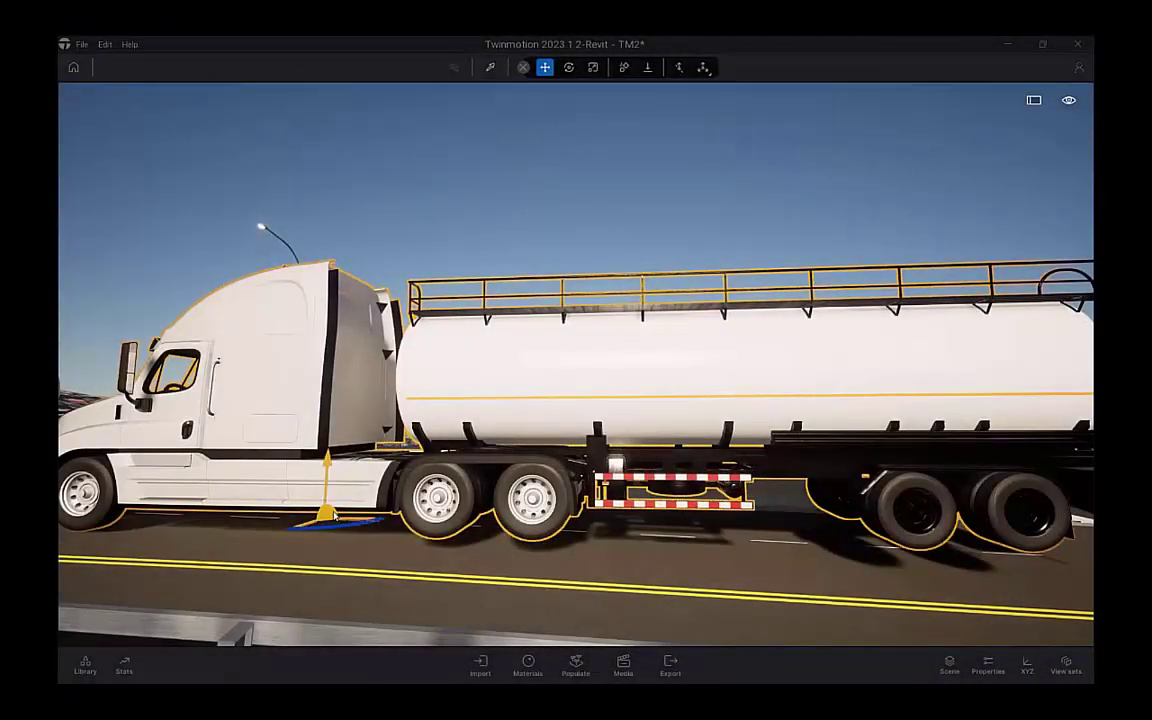
left_click_drag(335, 516, 330, 547)
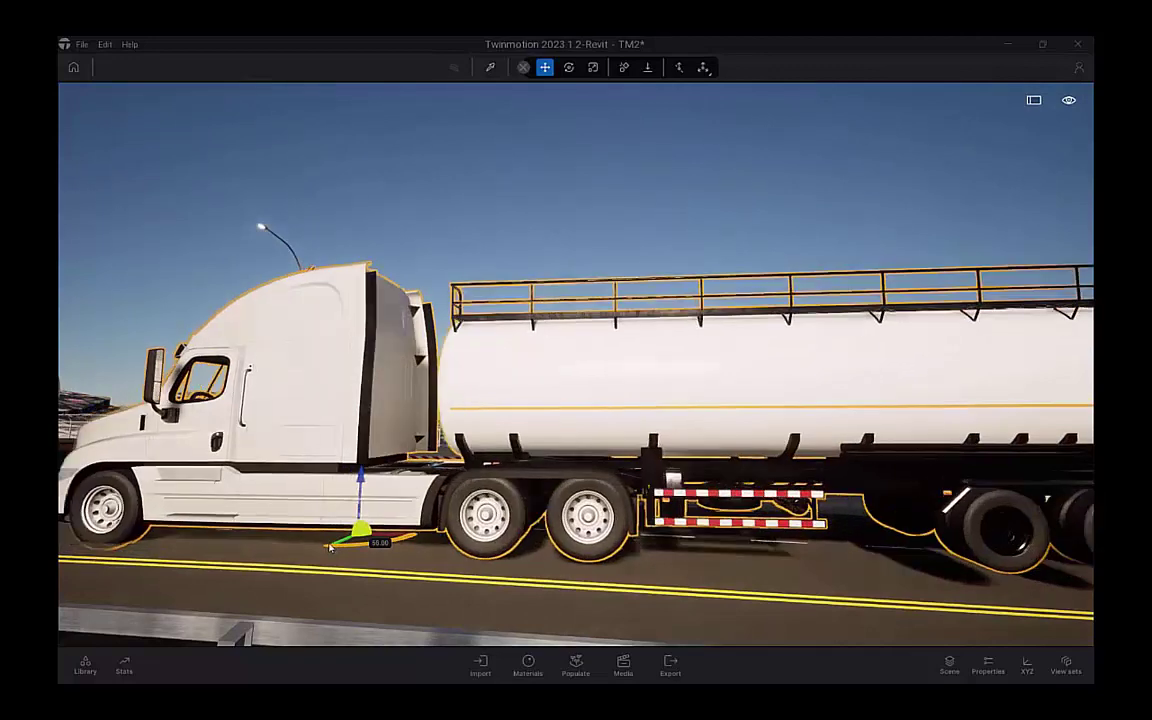
key("d")
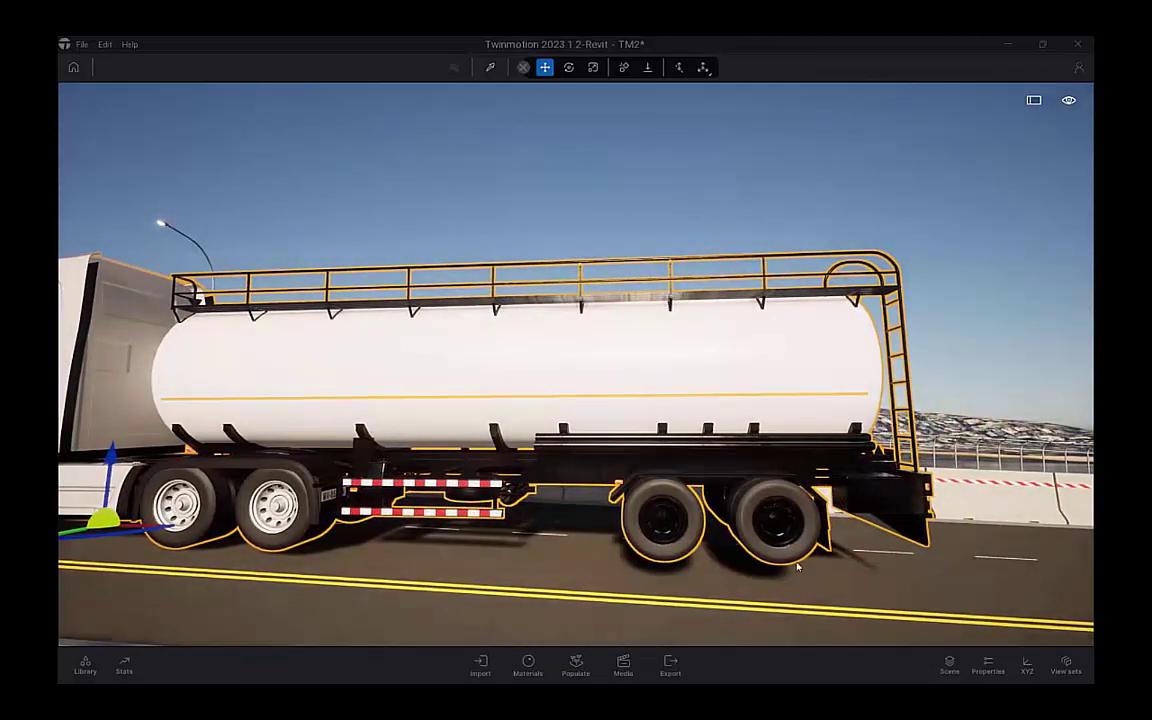
Apply Gravity to the US tanker truck to settle its wheels on the sloping bridge deck
left_click(624, 67)
left_click(648, 68)
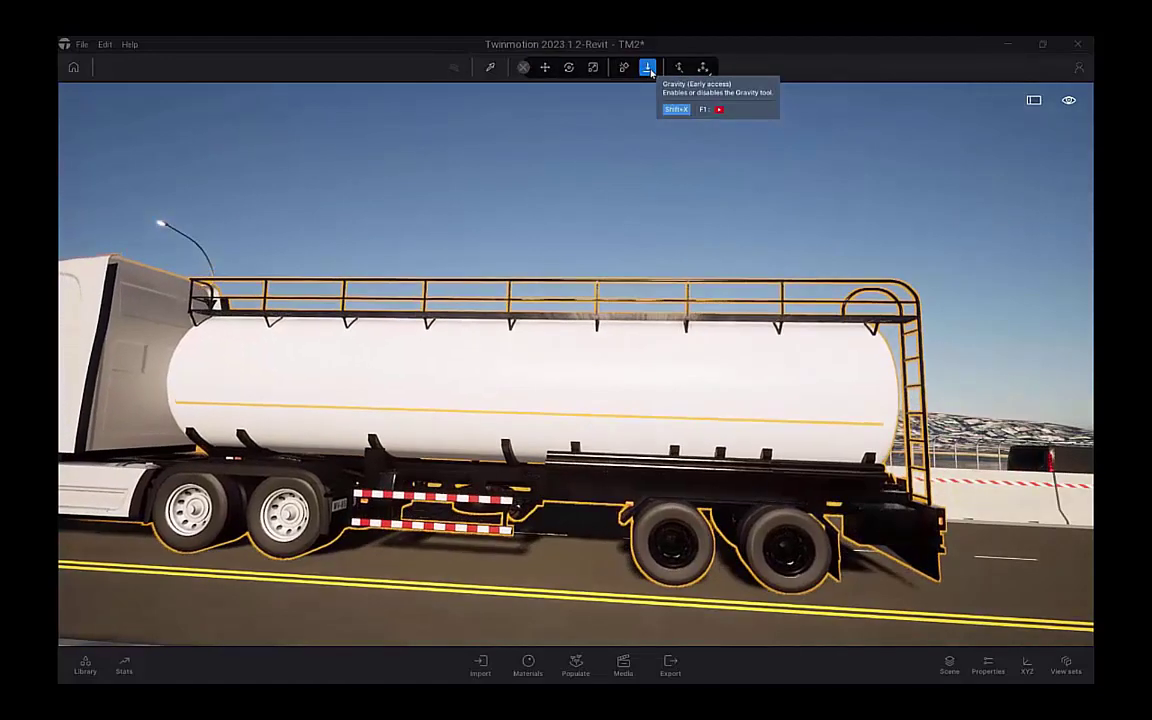
key("s")
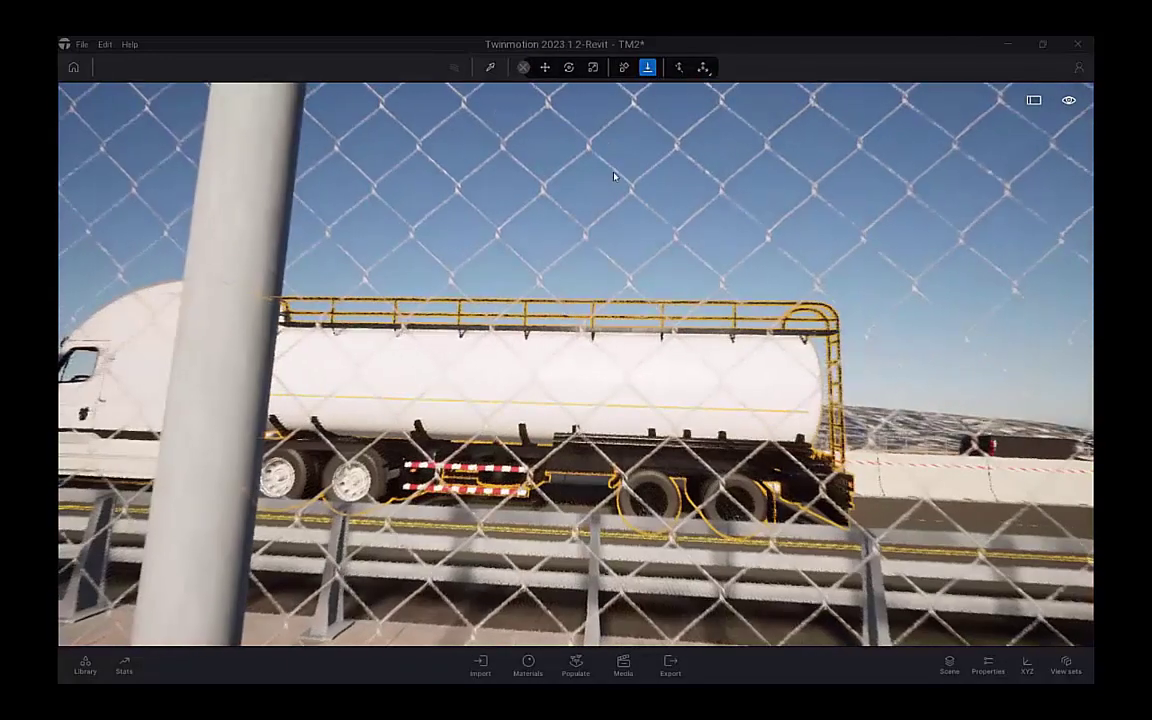
right_click_drag(615, 173, 485, 183)
key("w")
key("d")
key("d")
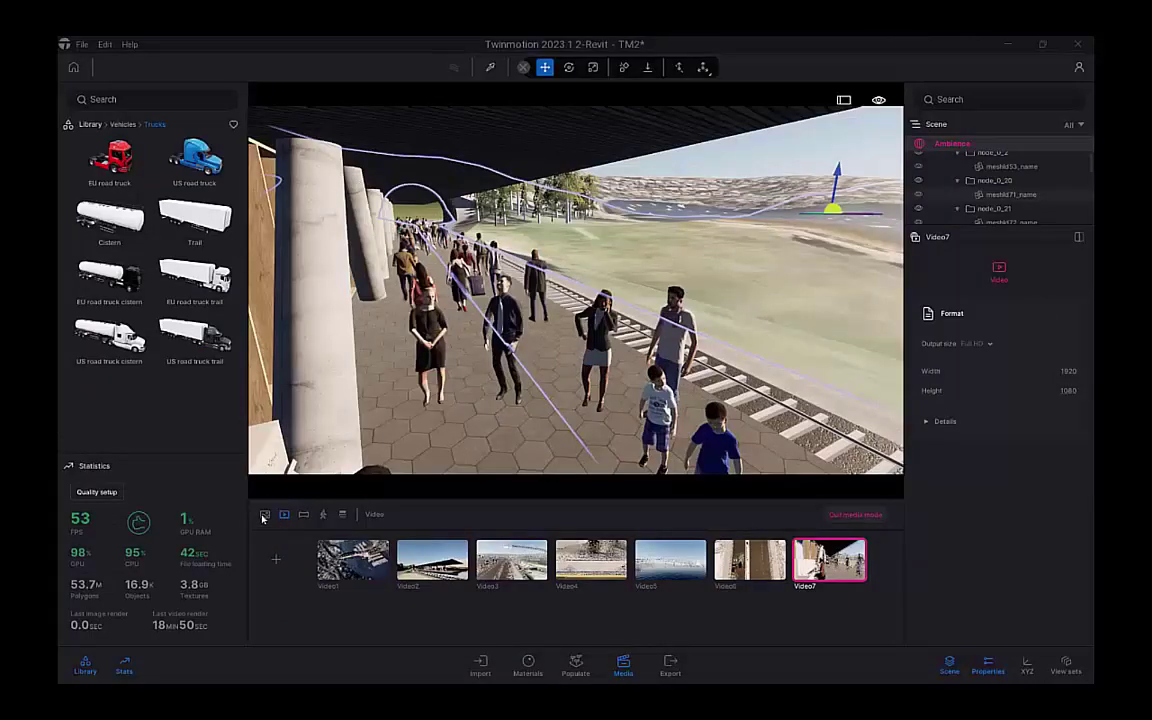
Look through the image, video, panorama, presentation and phasing media types, and return to the saved videos
left_click(264, 516)
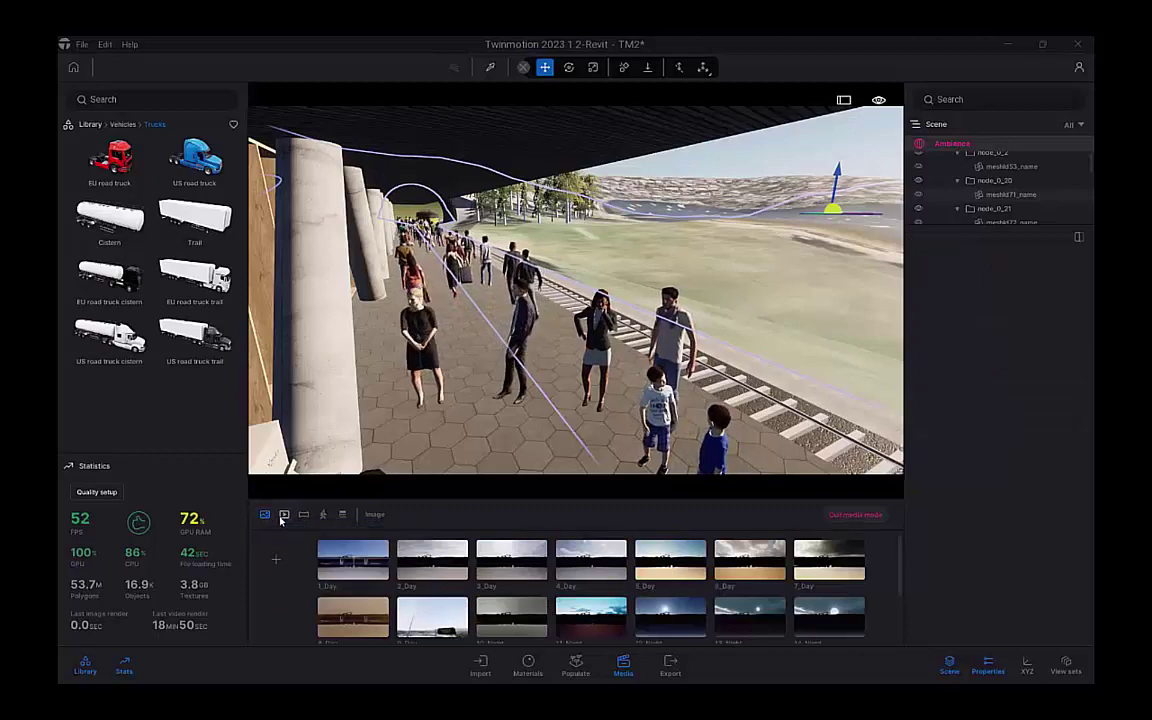
left_click(283, 516)
left_click(303, 515)
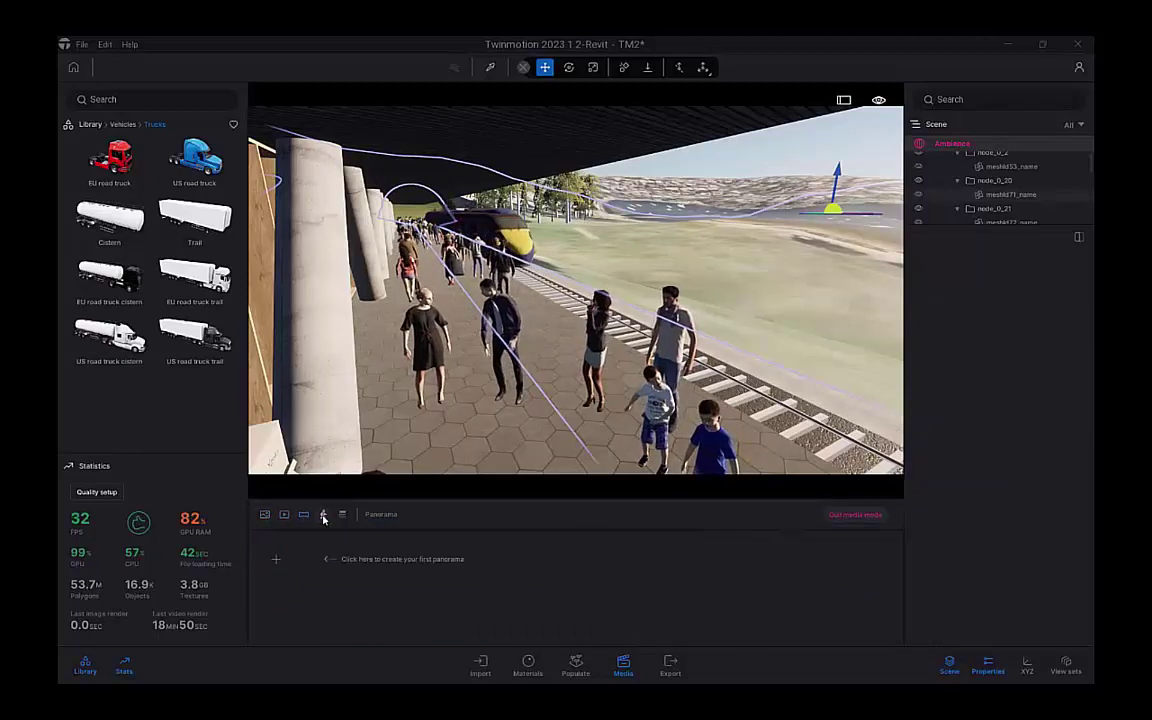
left_click(323, 516)
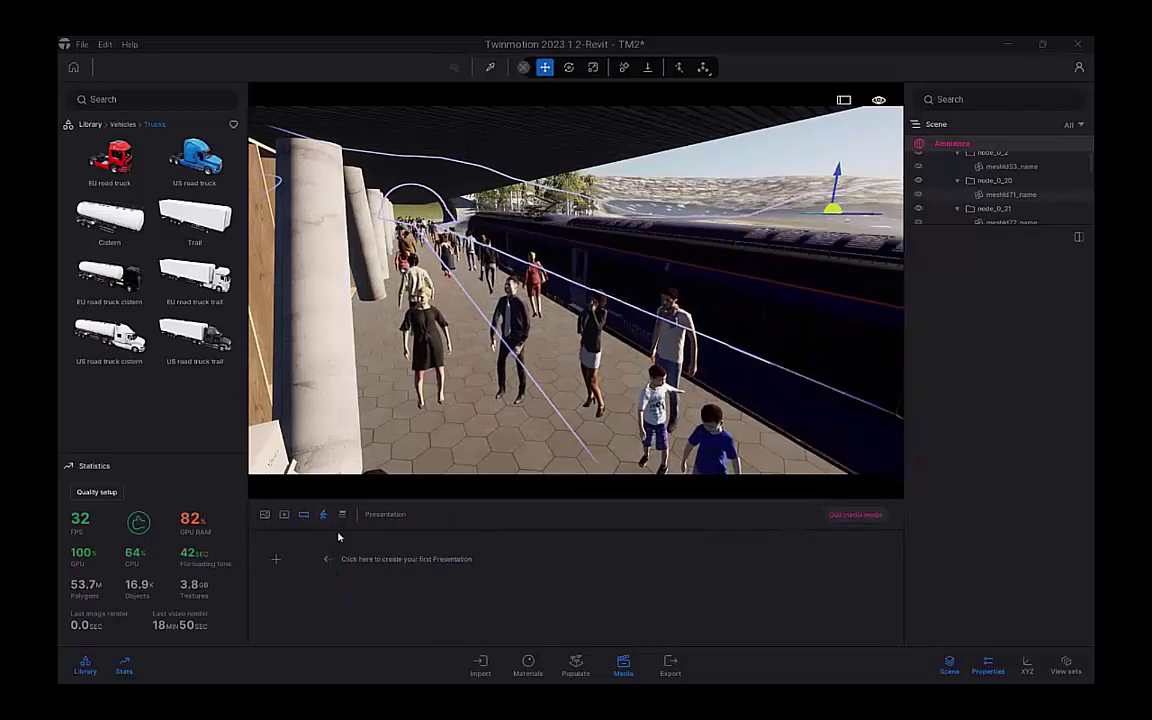
left_click(343, 516)
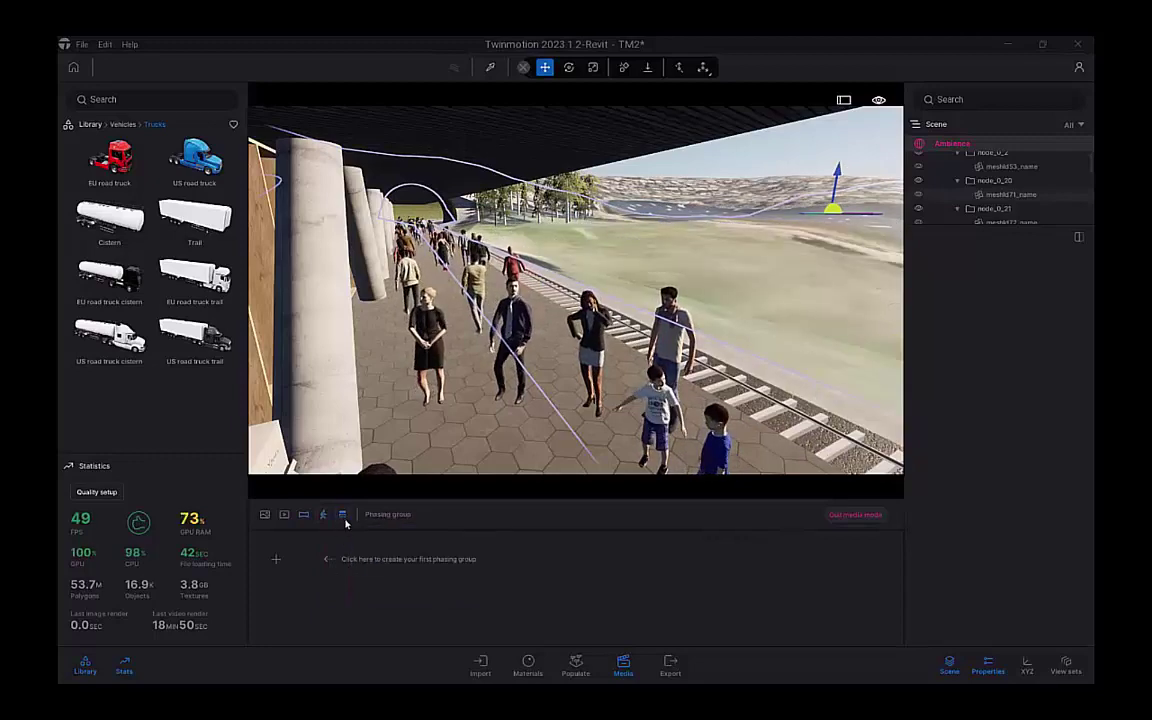
left_click(286, 515)
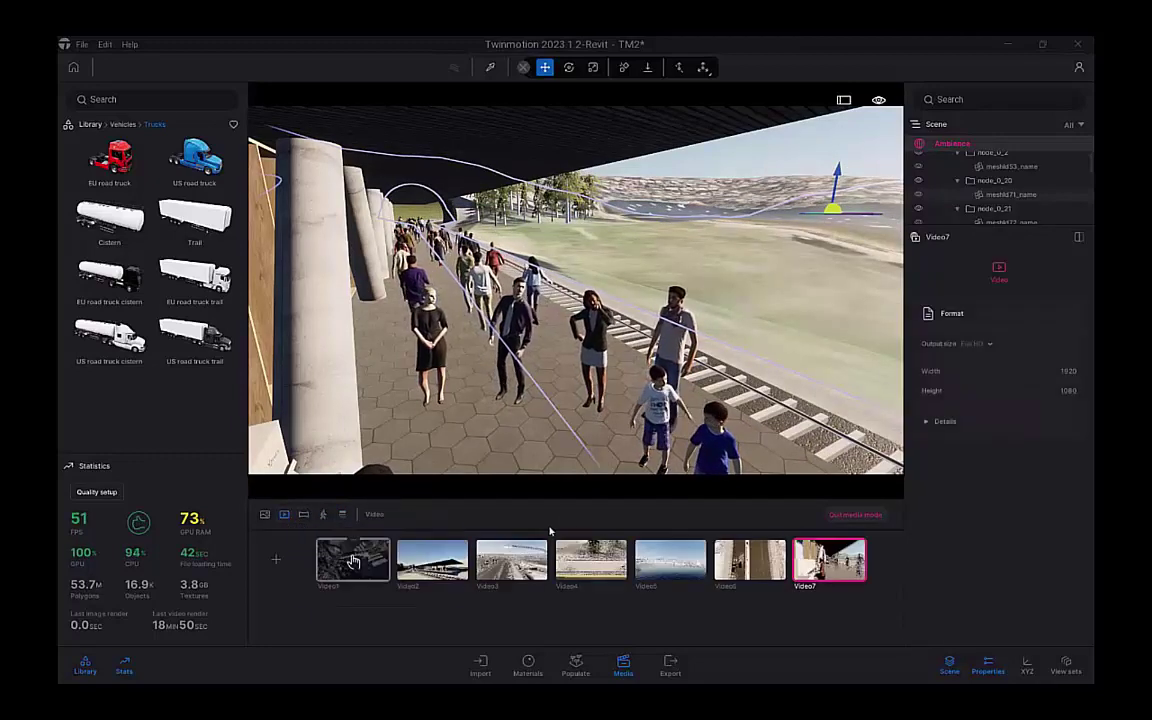
left_click(660, 244)
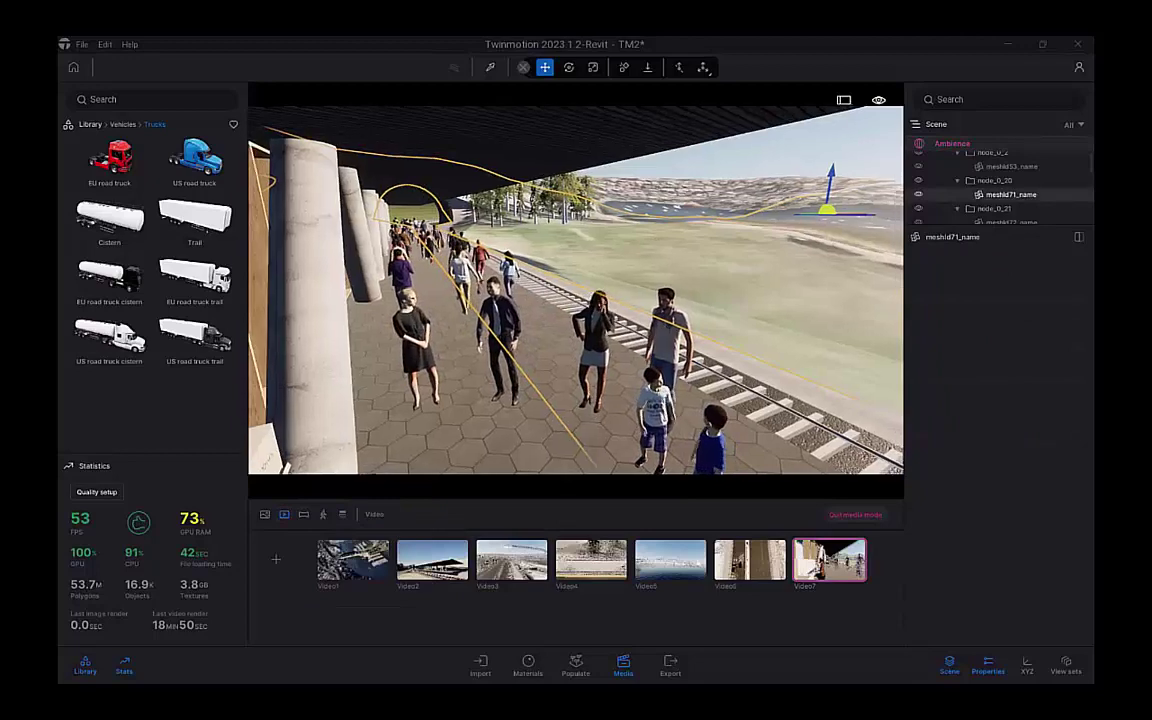
Review the desktop rendering quality features and viewport resolution scaling in the quality setup, and accept the settings
left_click(96, 491)
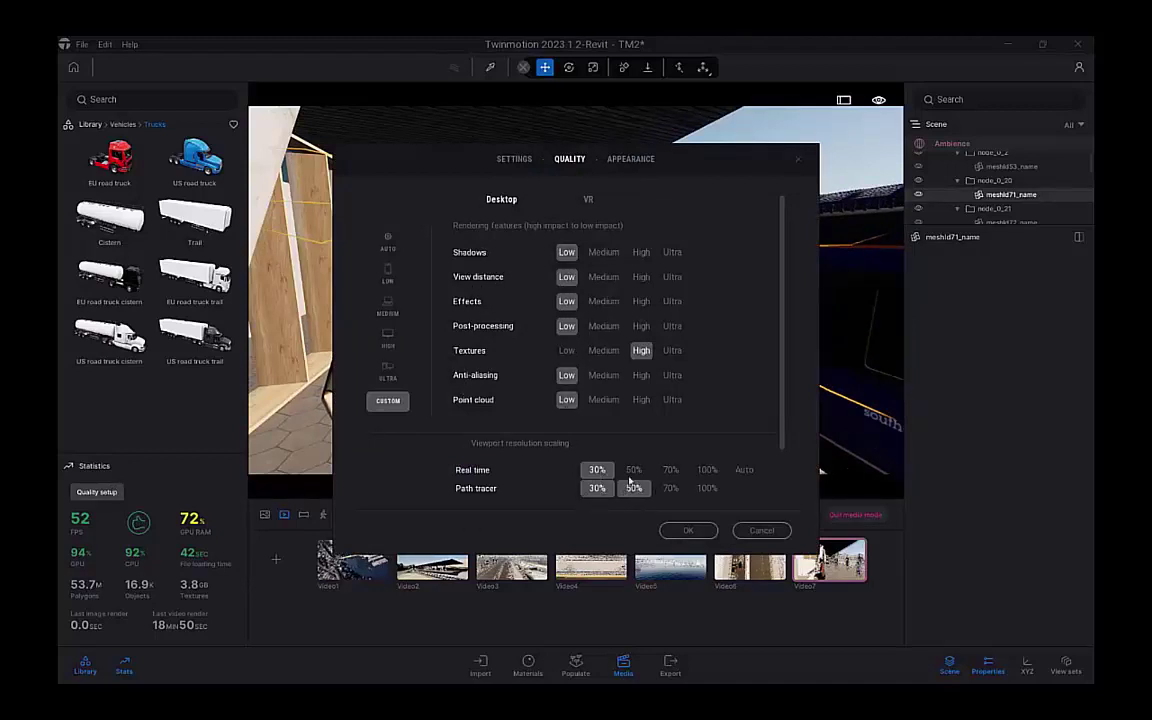
scroll(773, 430, "down", 2)
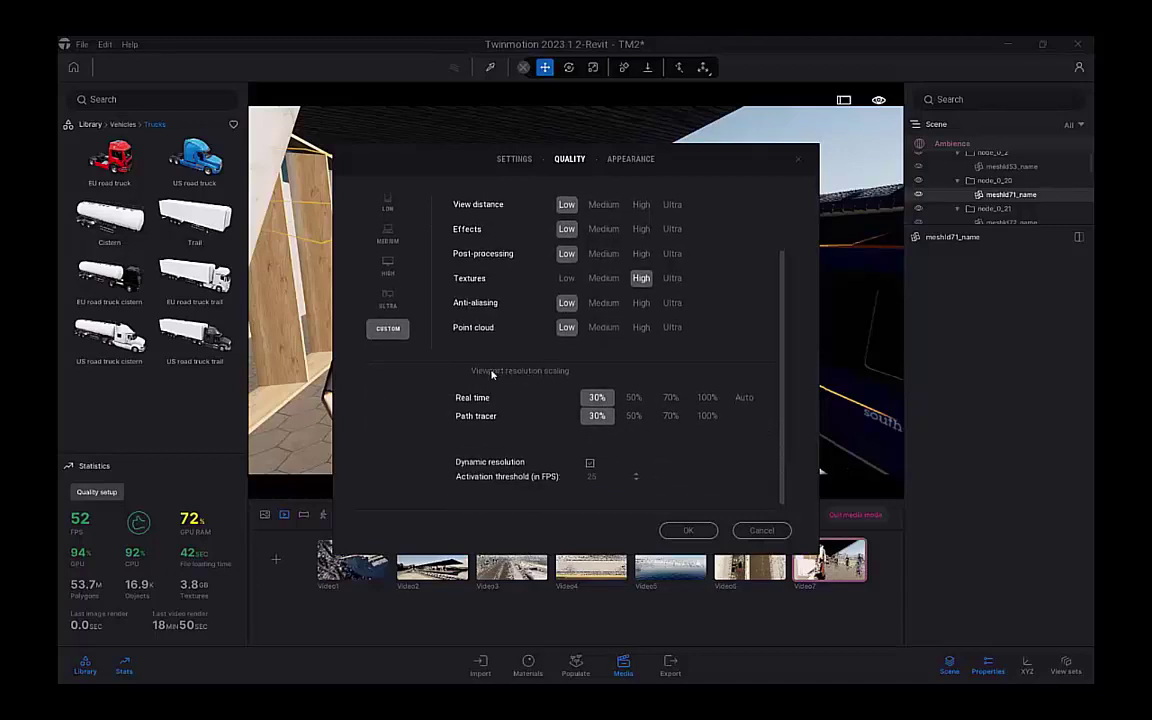
scroll(492, 374, "up", 2)
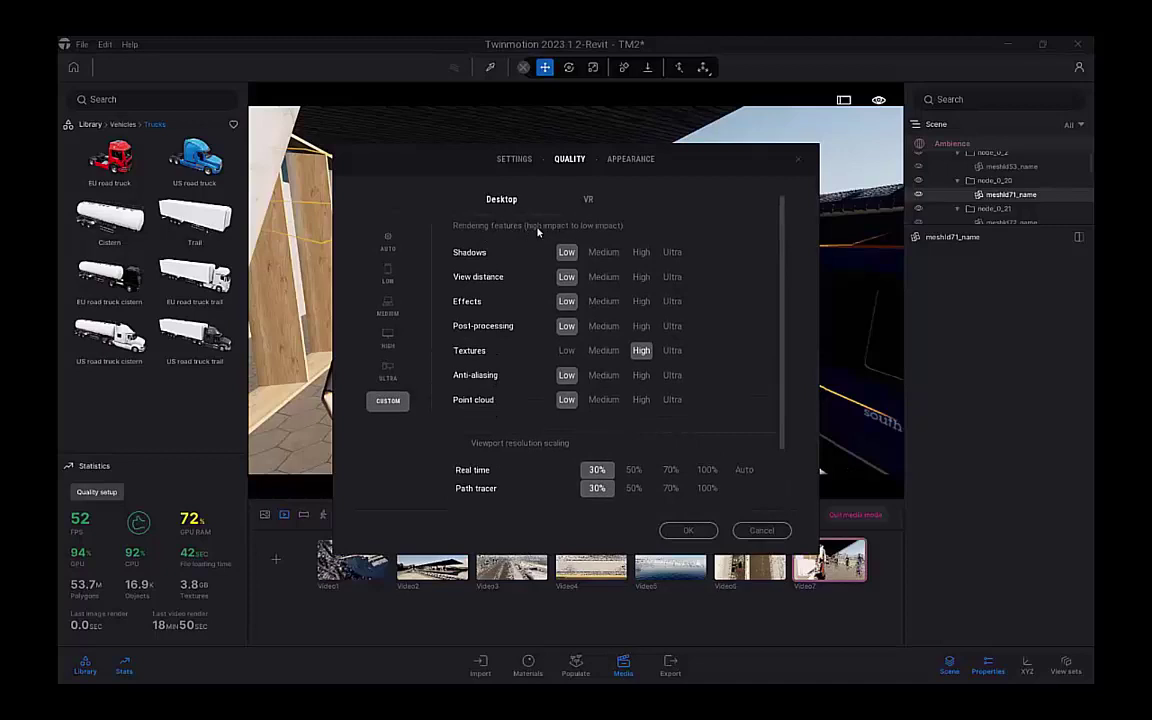
left_click(696, 534)
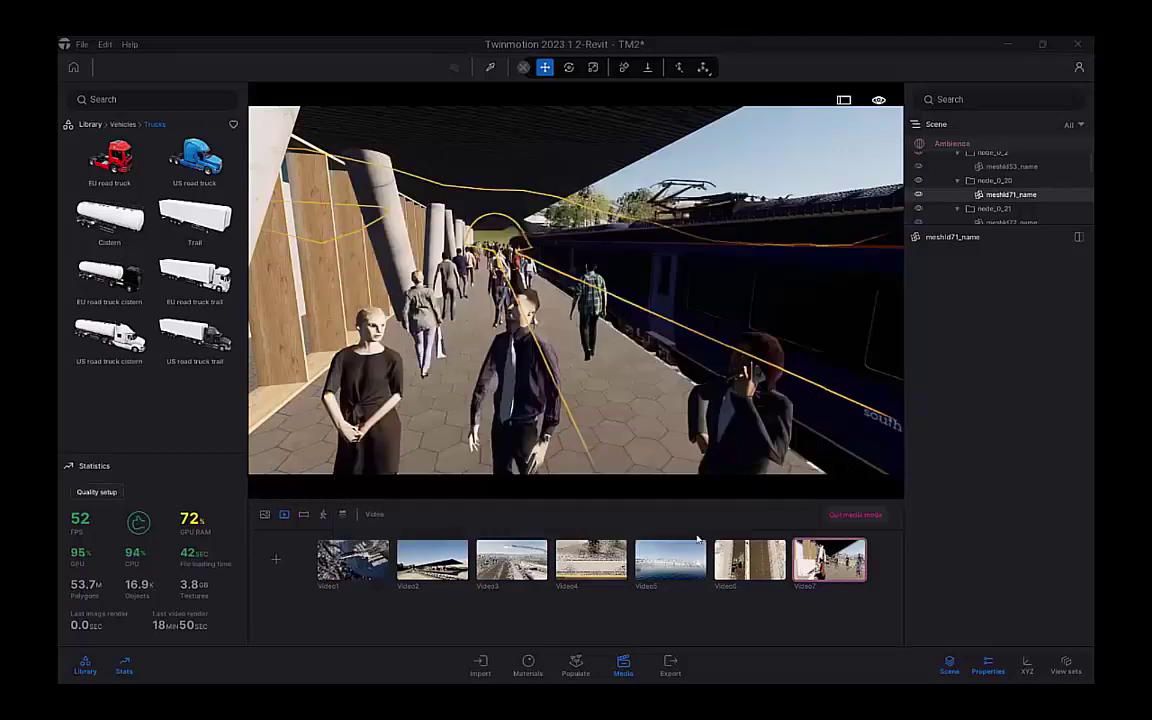
Create a new video facing the station platform across the tracks, and add a second keyframe farther along the platform
left_click(663, 392)
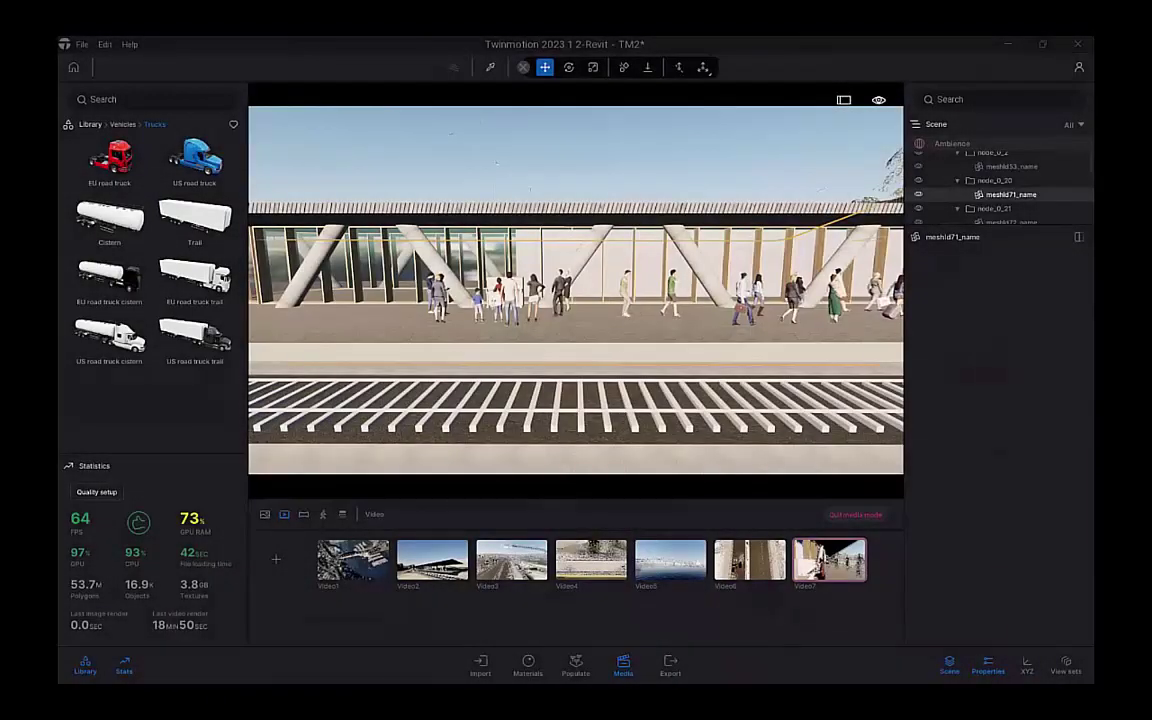
left_click(277, 562)
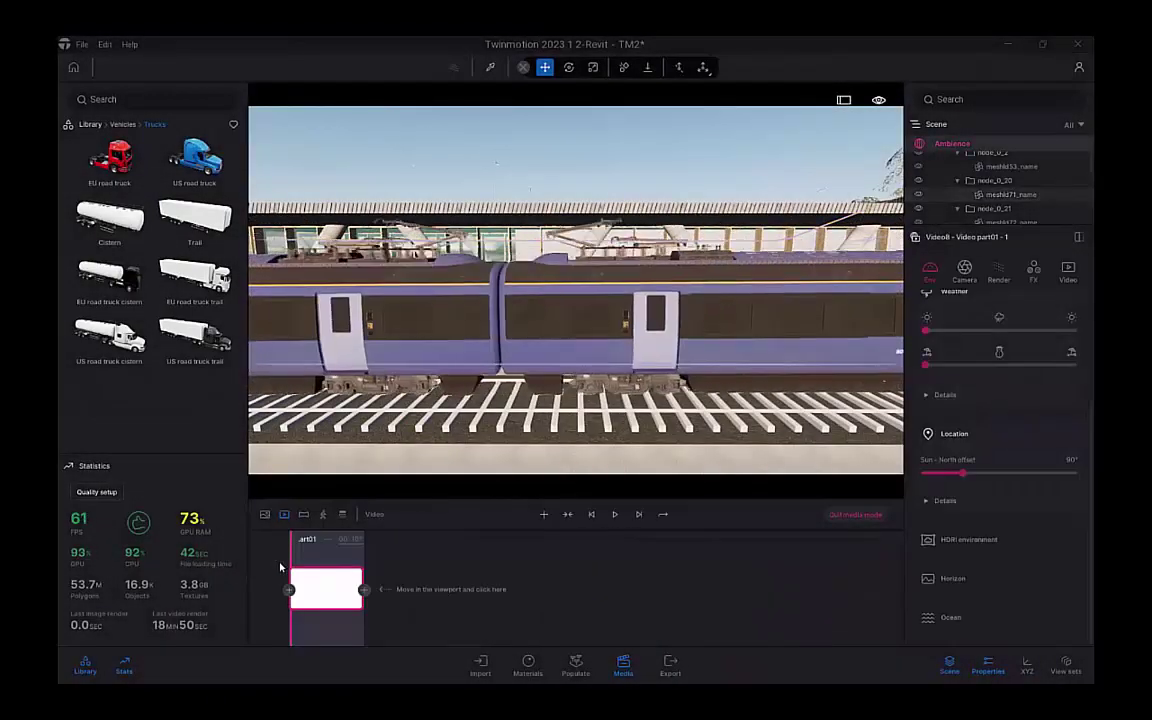
left_click(473, 181)
key("d")
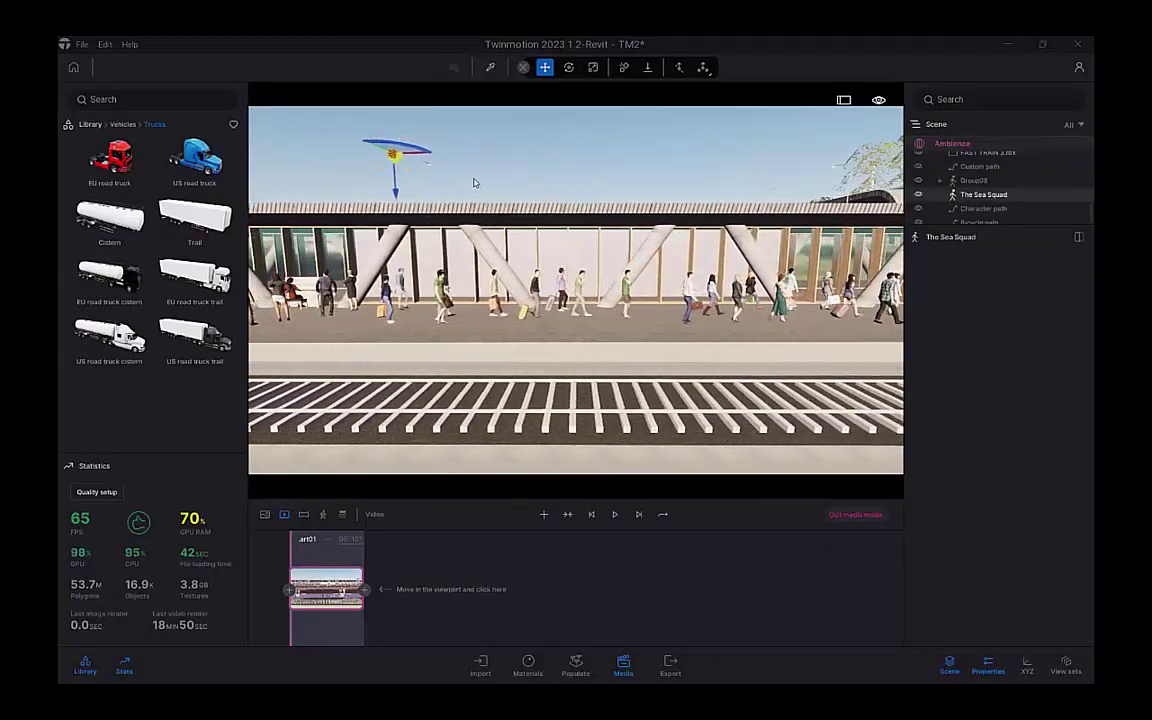
key("d")
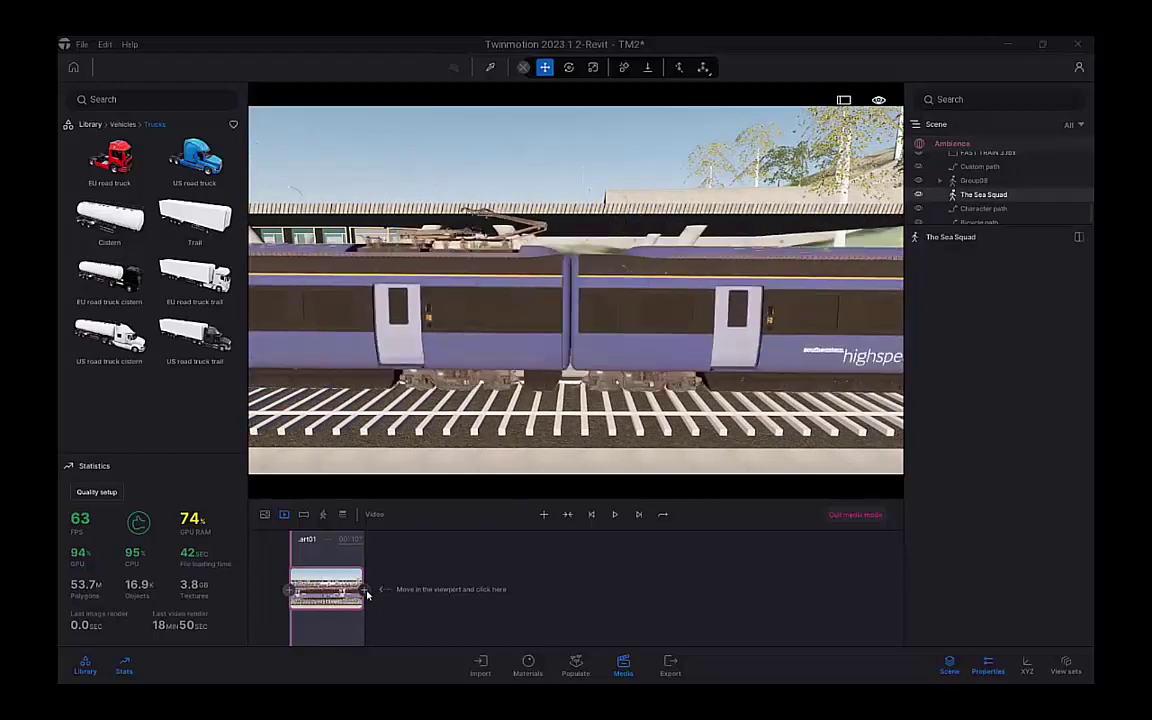
left_click(400, 589)
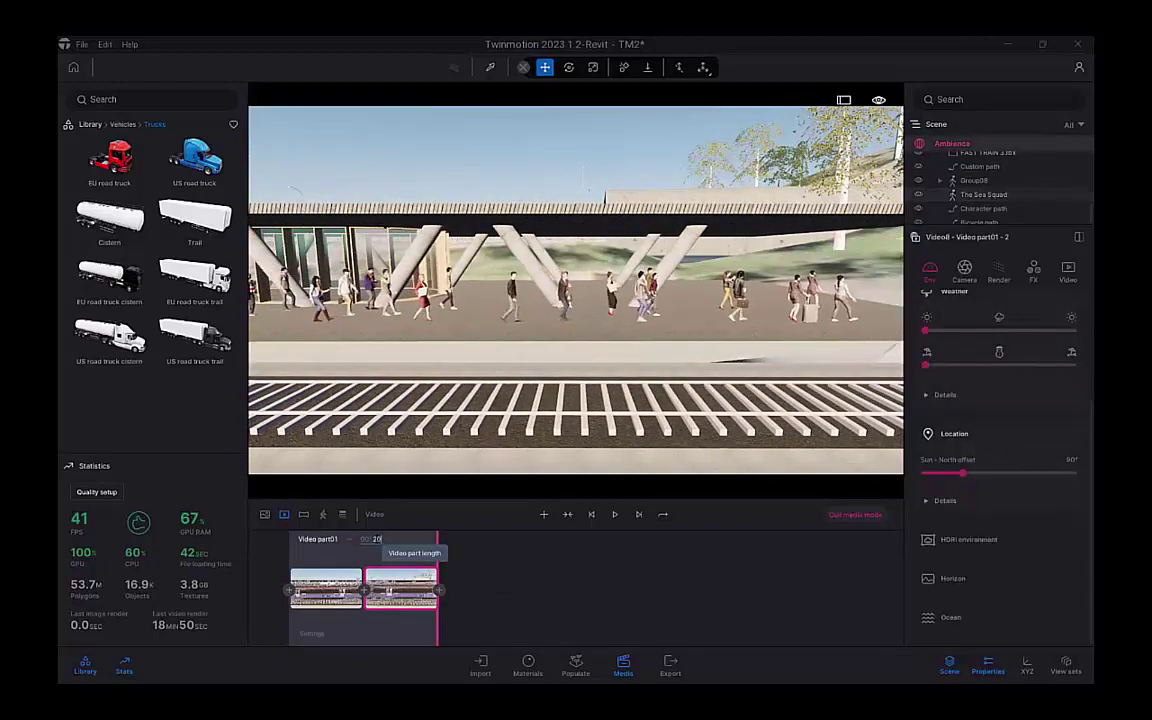
Preview the new video and refresh its second keyframe with a lower view of the station platform
left_click(598, 515)
left_click(616, 515)
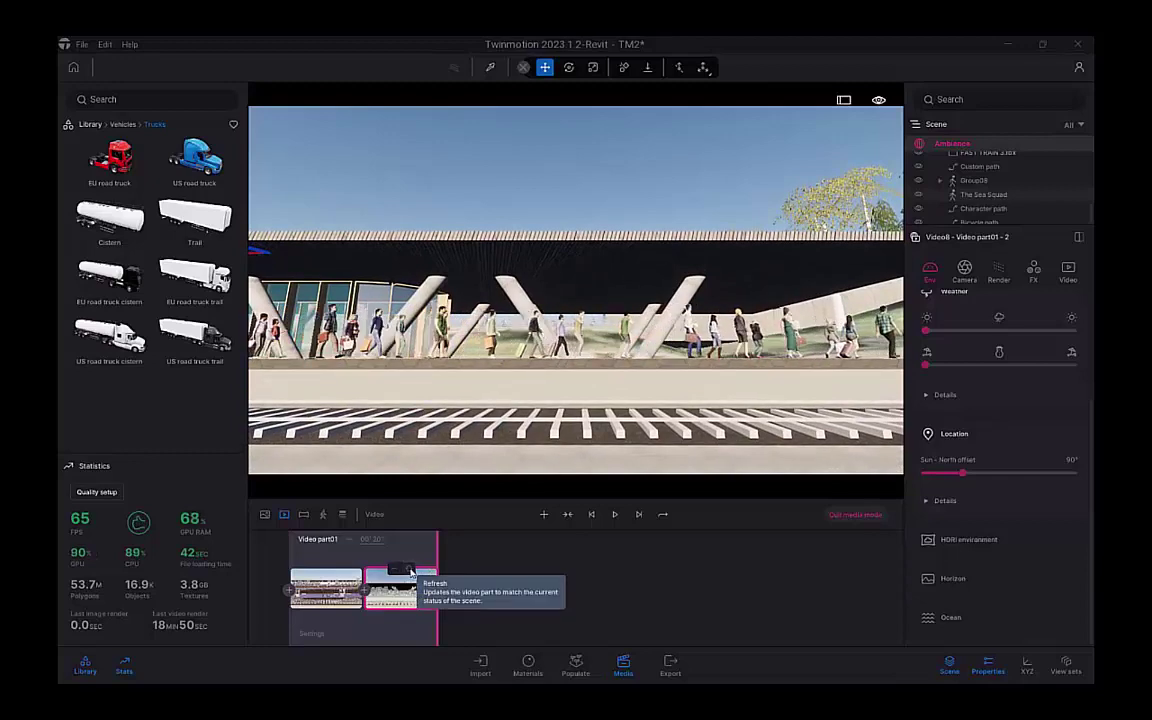
left_click(410, 572)
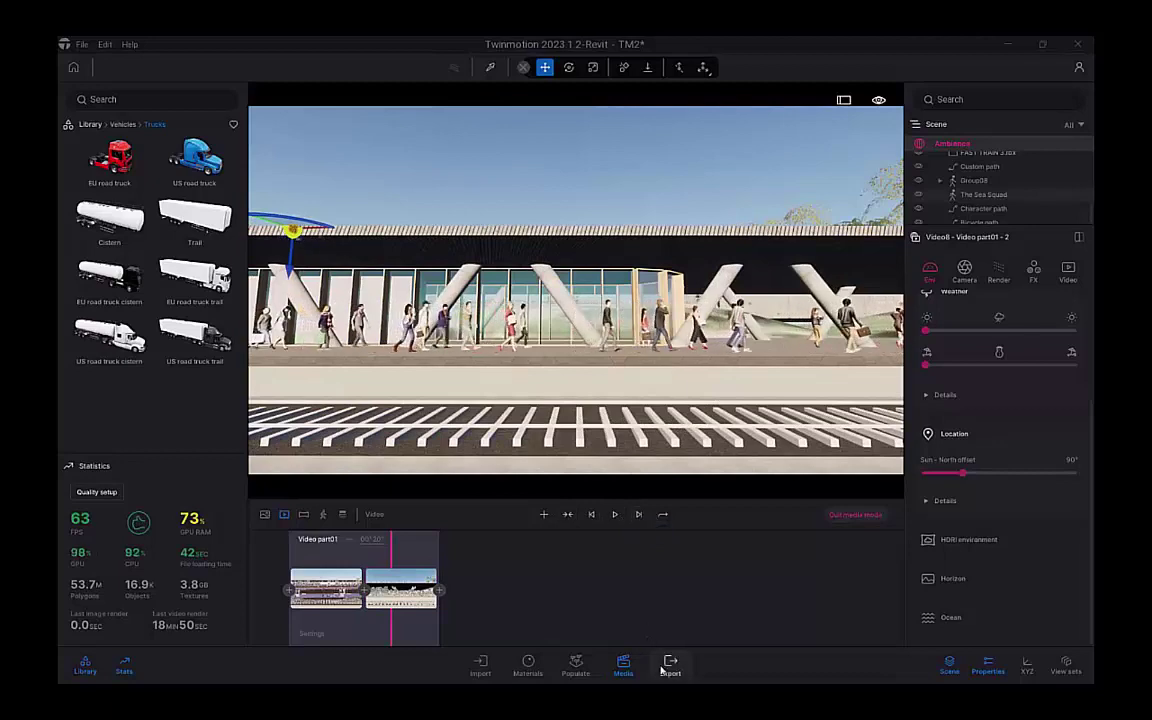
Review the video export format, framerate, refinement and selected video part in the export settings
left_click(665, 668)
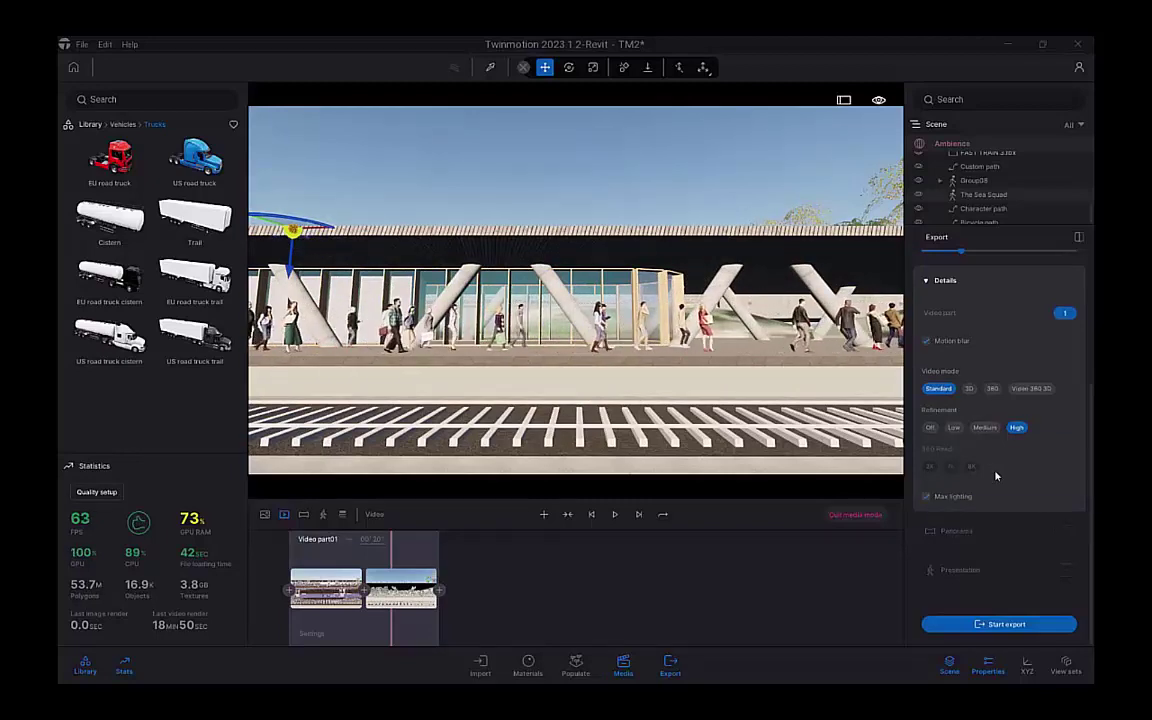
scroll(948, 357, "up", 2)
scroll(944, 313, "up", 1)
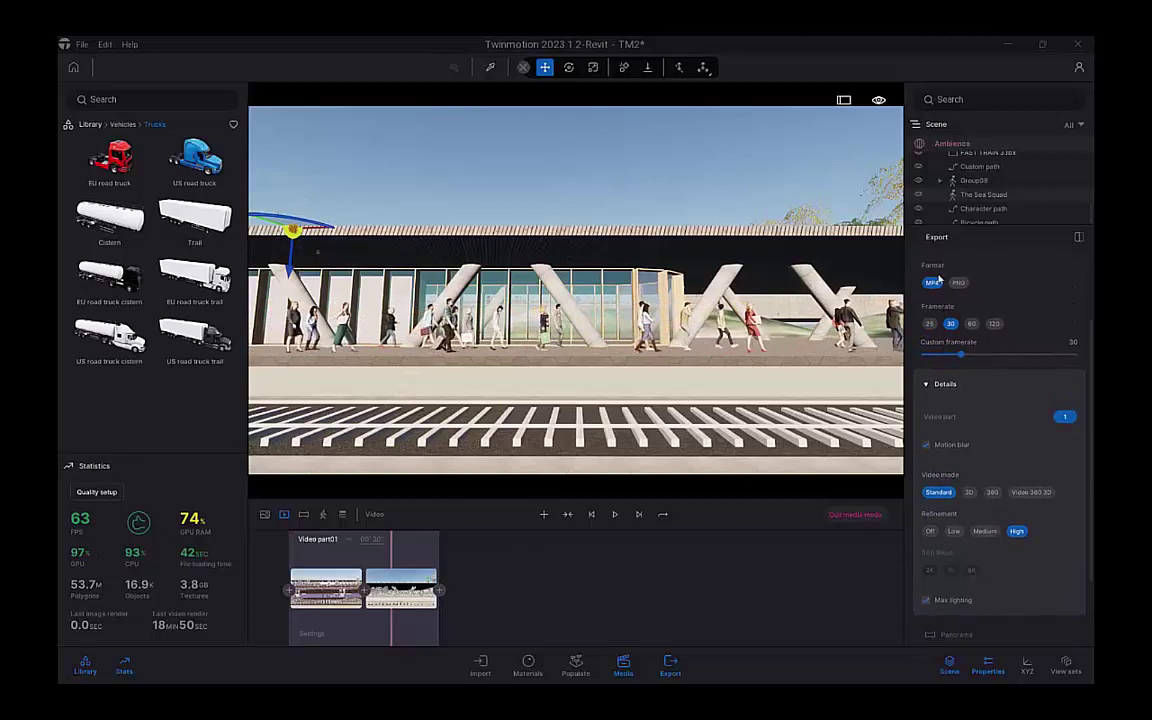
left_click(1065, 418)
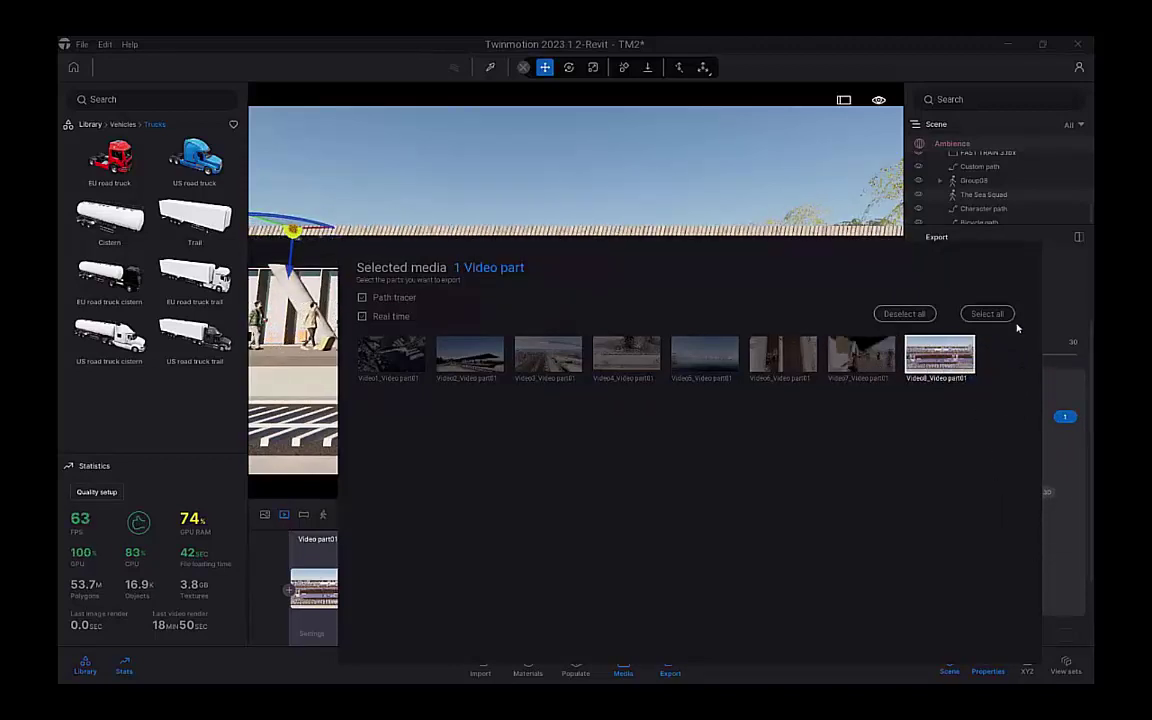
left_click(1075, 504)
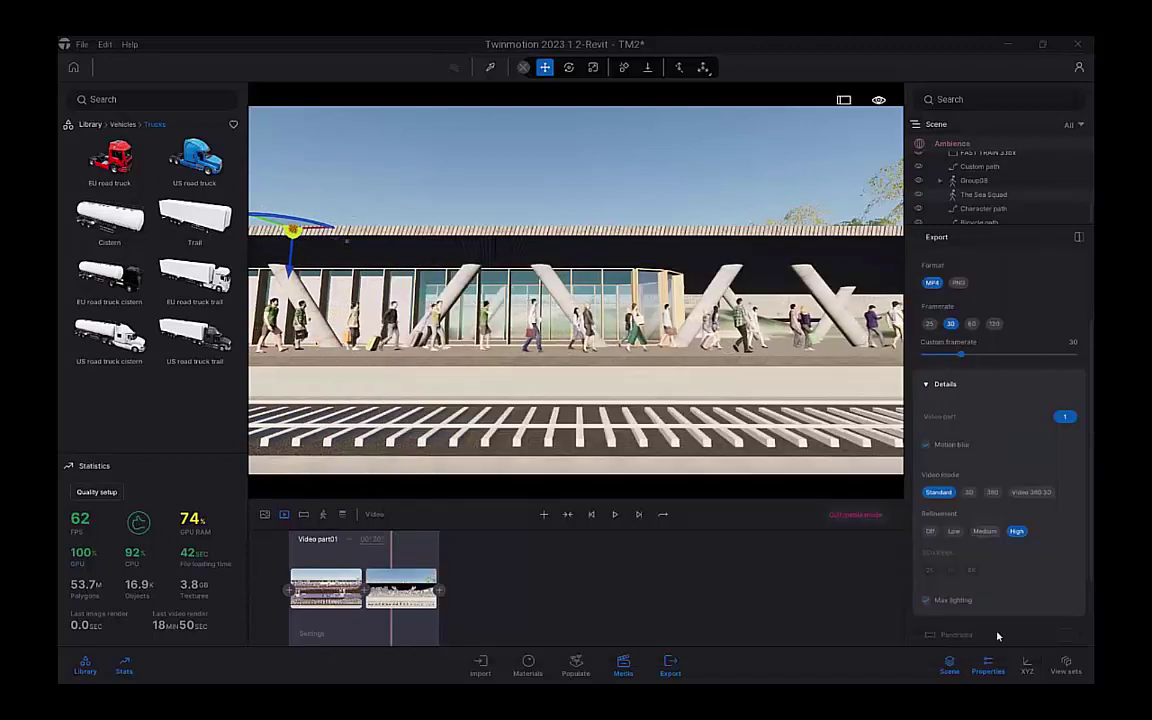
Export the selected part of Video8 to the 00 TM EXPORTS folder
scroll(986, 611, "down", 3)
scroll(986, 611, "down", 1)
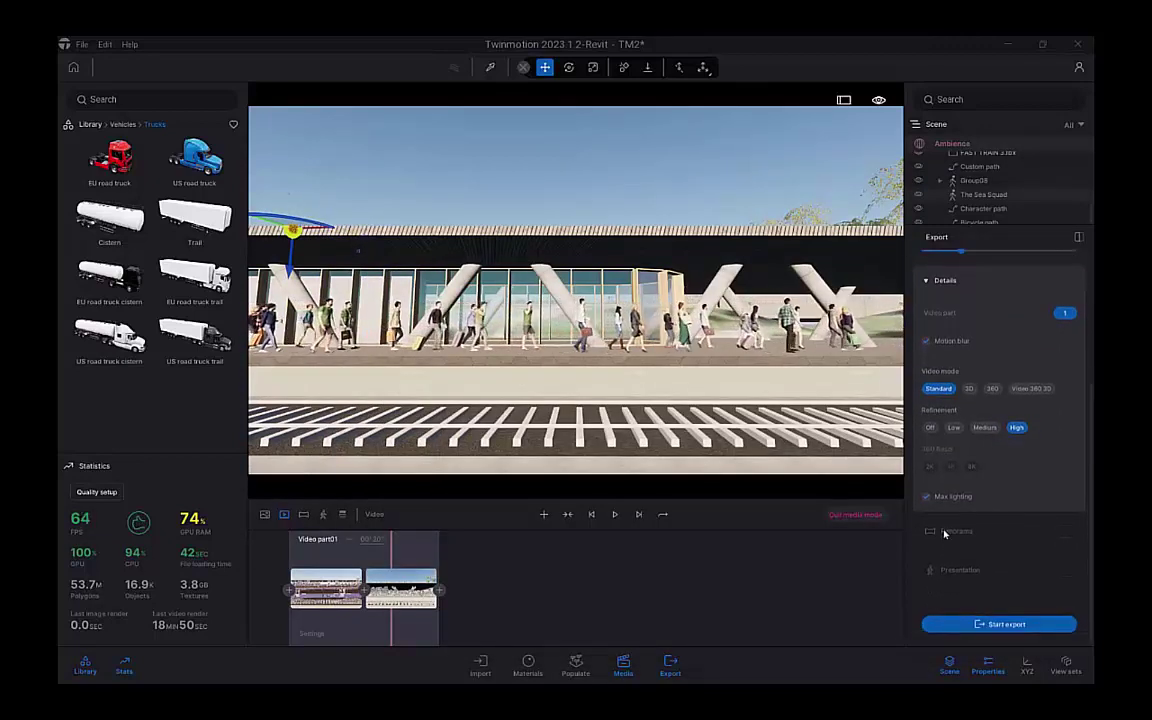
left_click(976, 626)
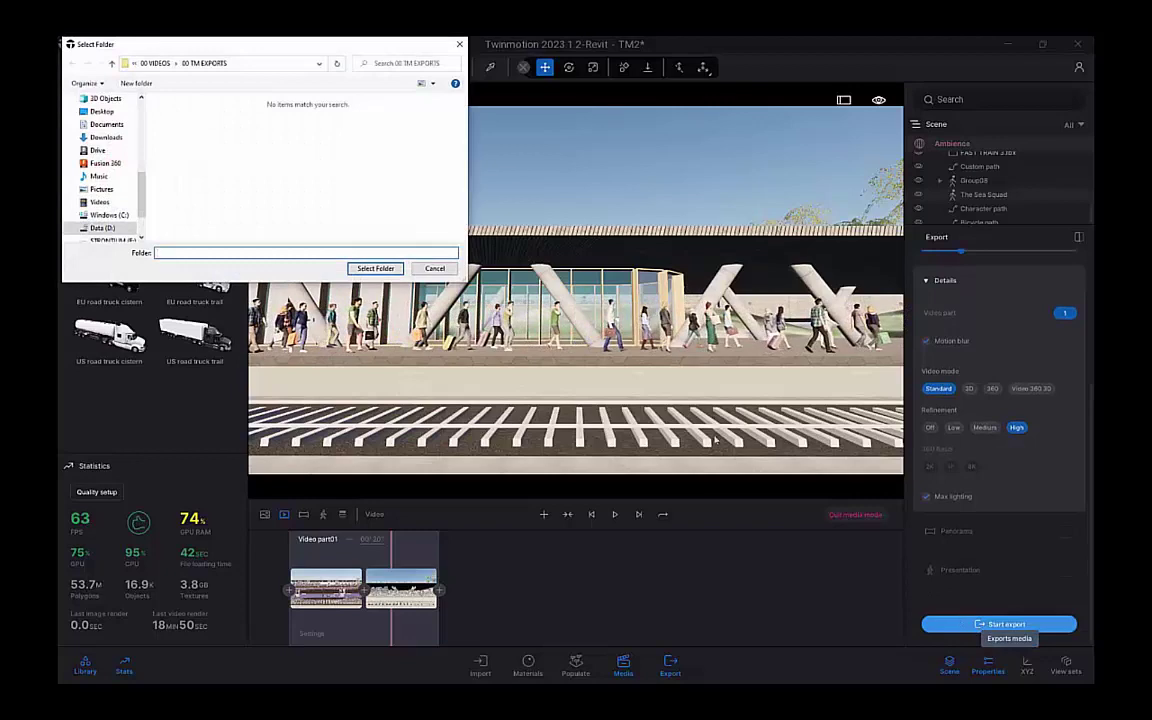
left_click(379, 269)
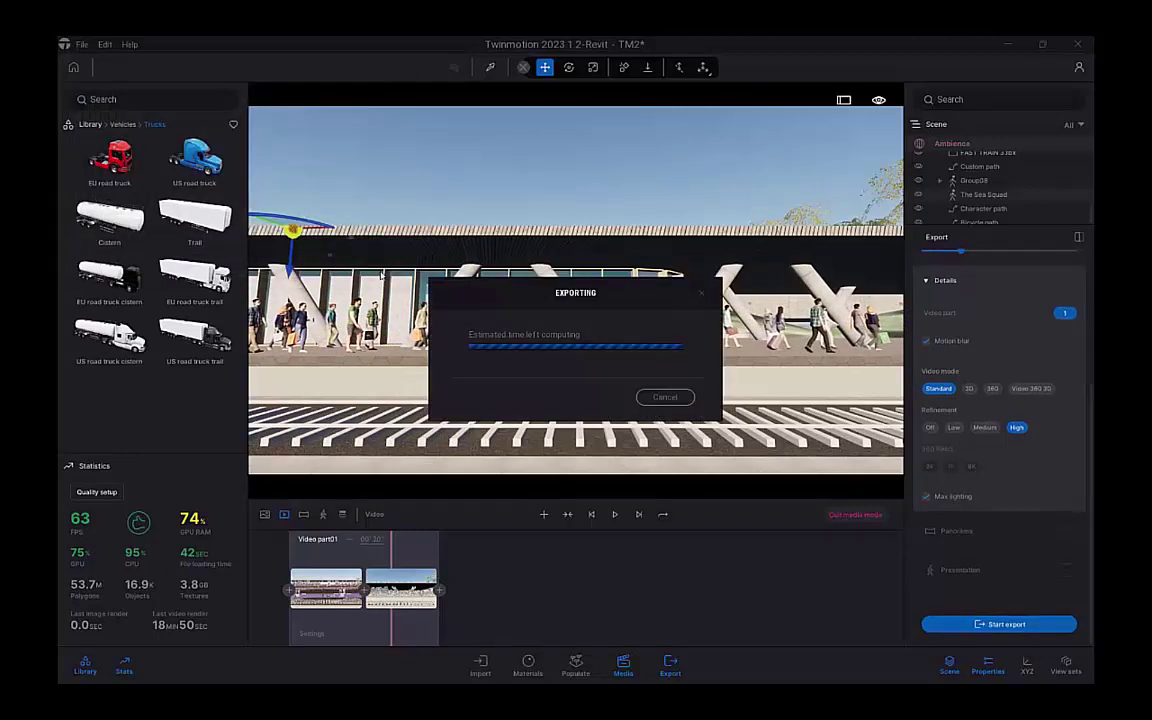